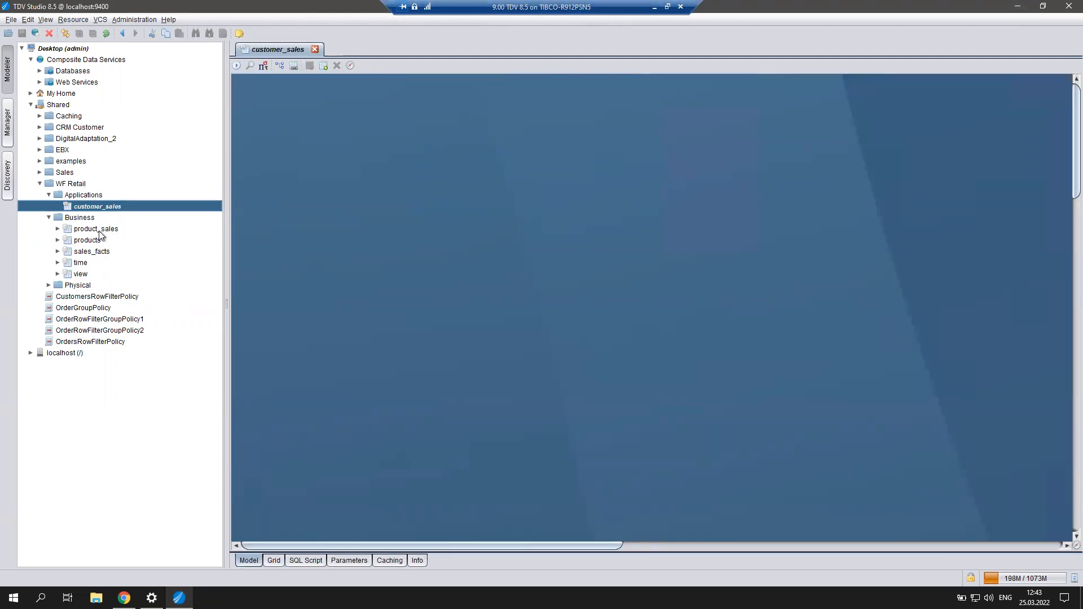
Open the product_sales view to inspect its sales_facts-to-products join on ID_PRODUCT.
double_click(100, 230)
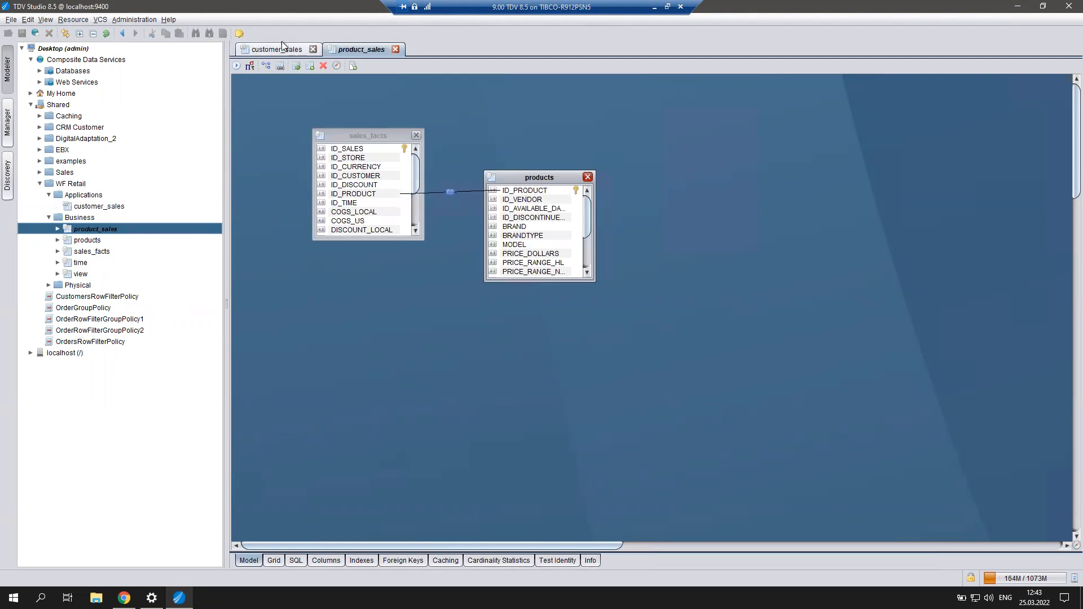
Back in customer_sales, add product_sales as a table on the Model canvas.
click(264, 50)
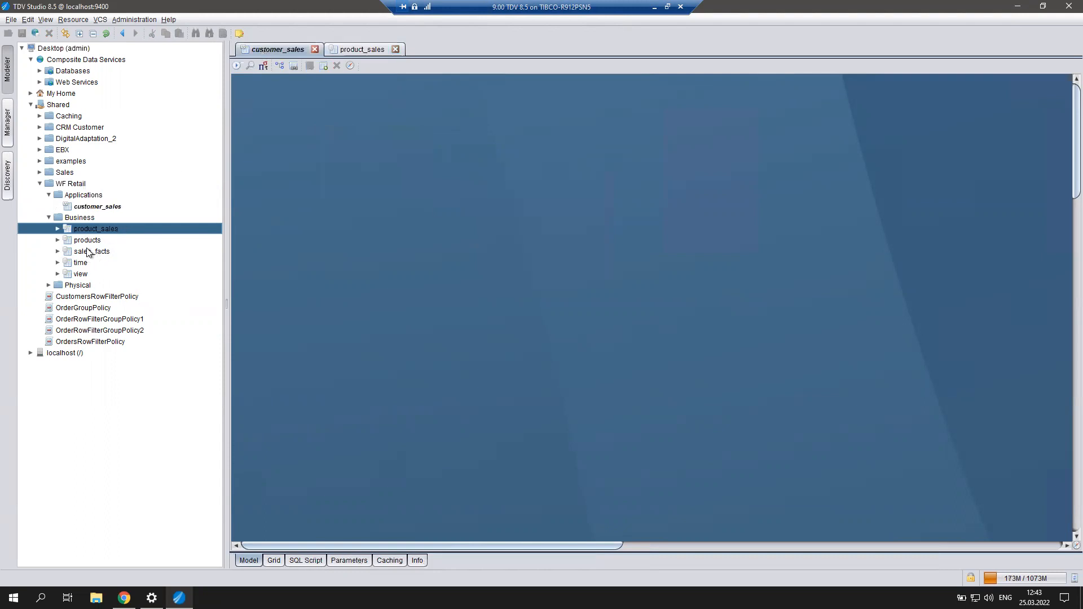
drag(91, 226, 392, 159)
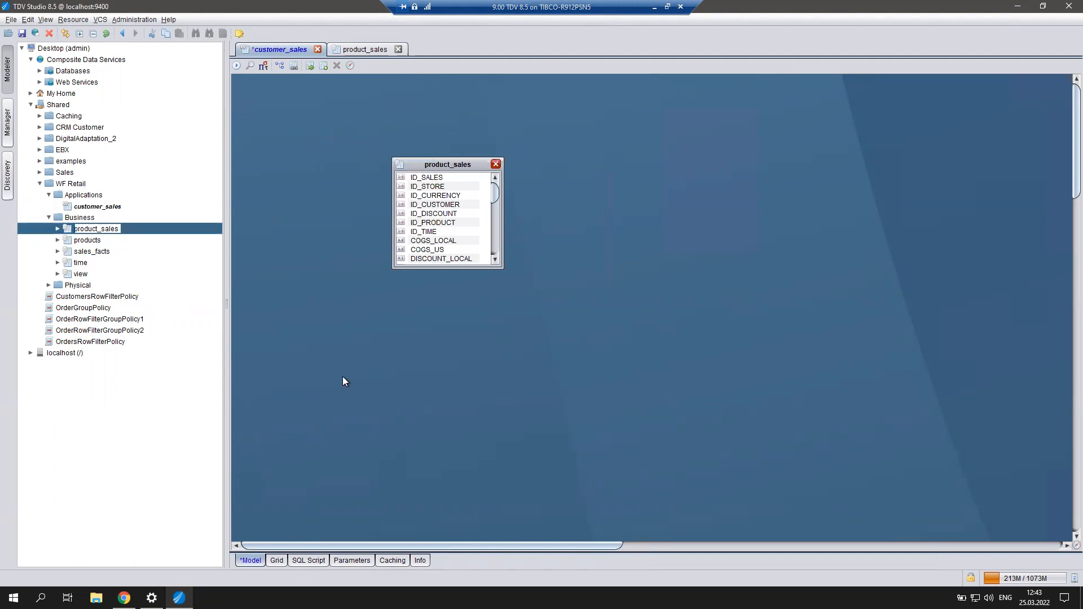
List every product_sales column, such as ID_SALES, ID_STORE and QUANTITY_SOLD, in the customer_sales grid.
click(277, 562)
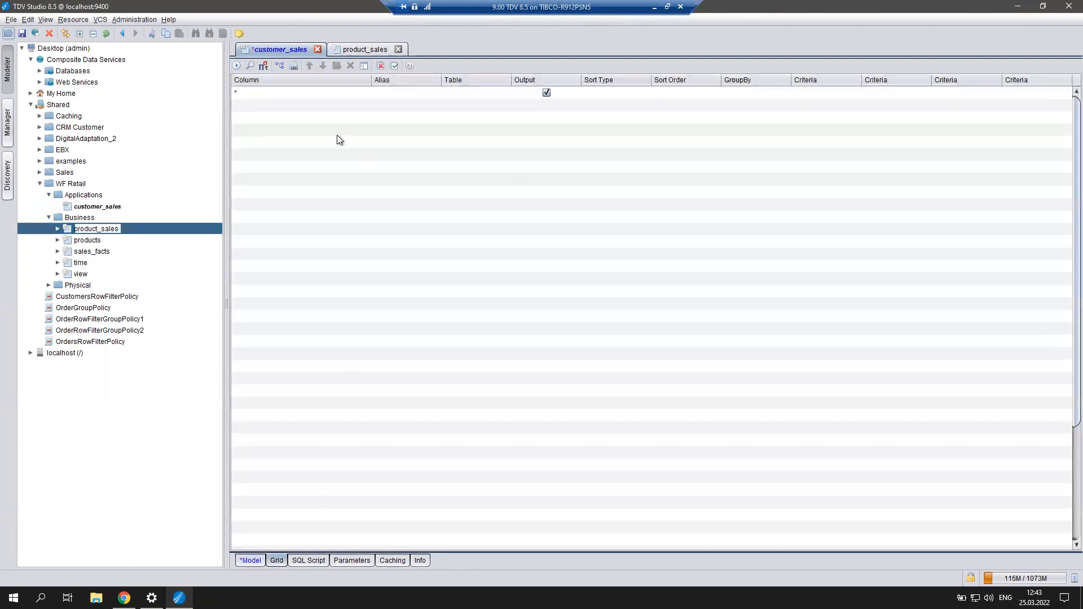
click(293, 66)
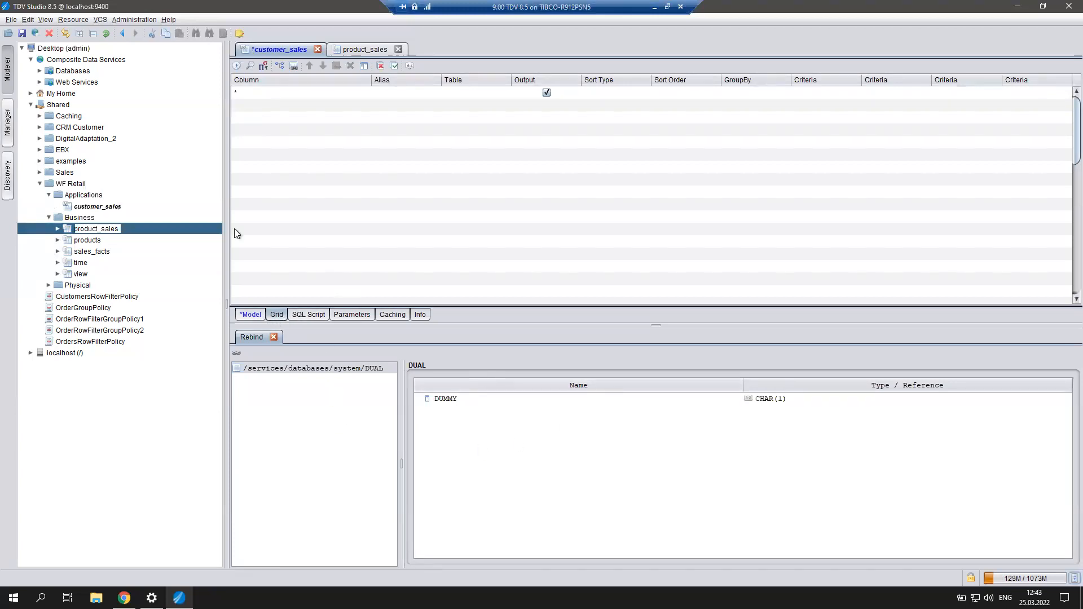
click(367, 66)
click(469, 251)
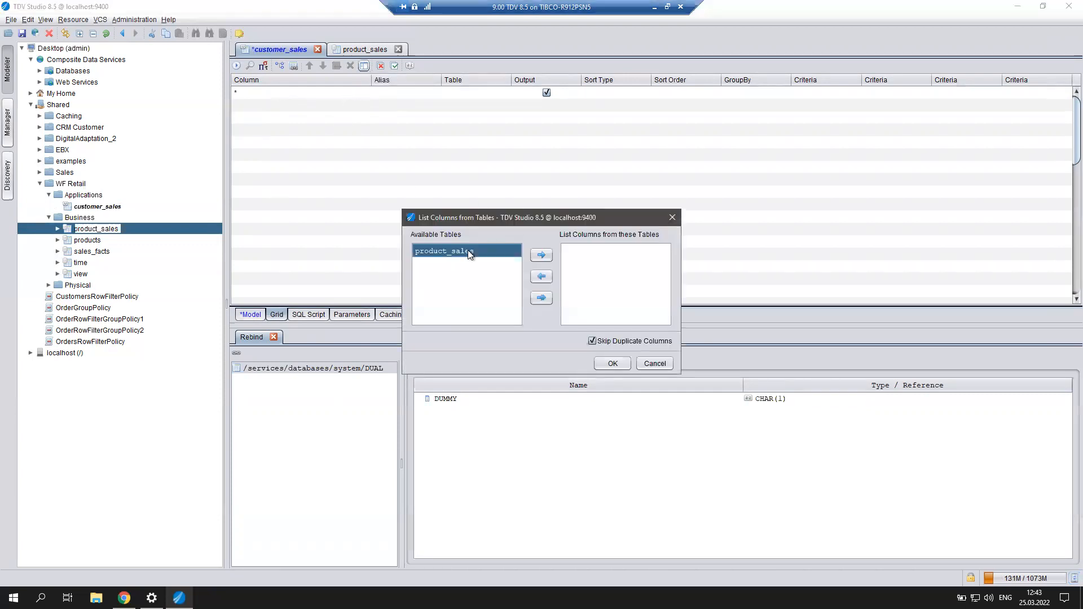
click(541, 255)
click(611, 364)
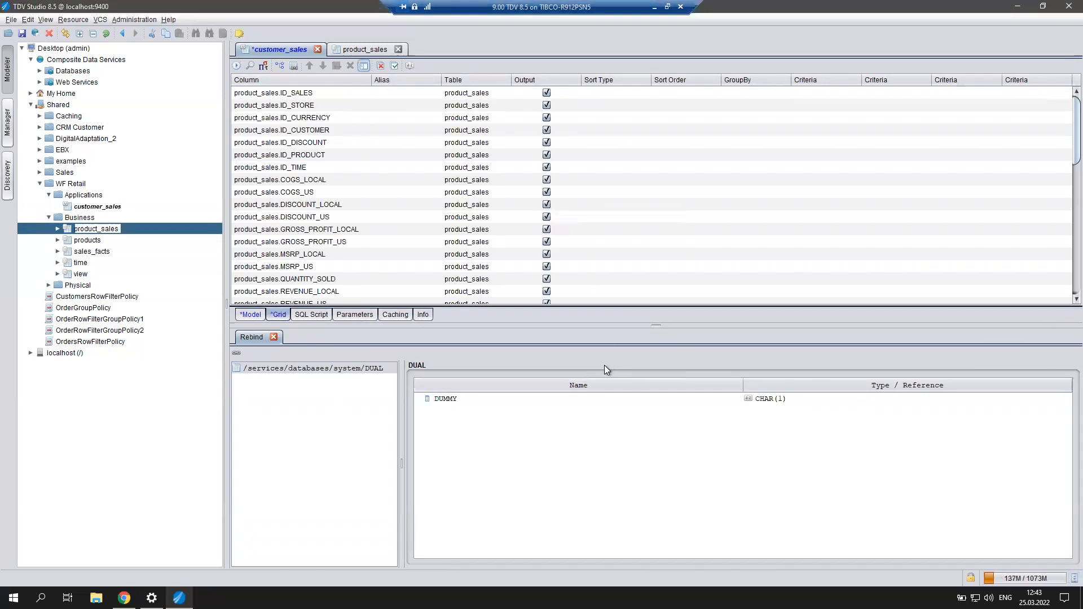
click(319, 92)
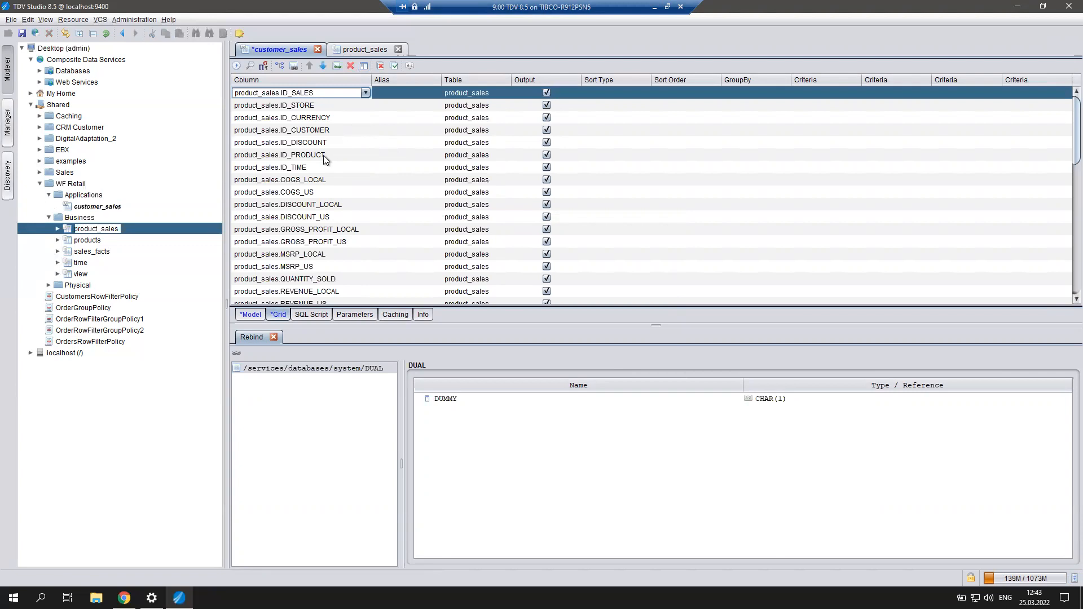
Delete the ID_SALES, ID_STORE, ID_CURRENCY, ID_DISCOUNT, ID_PRODUCT and ID_TIME rows.
shift+click(328, 118)
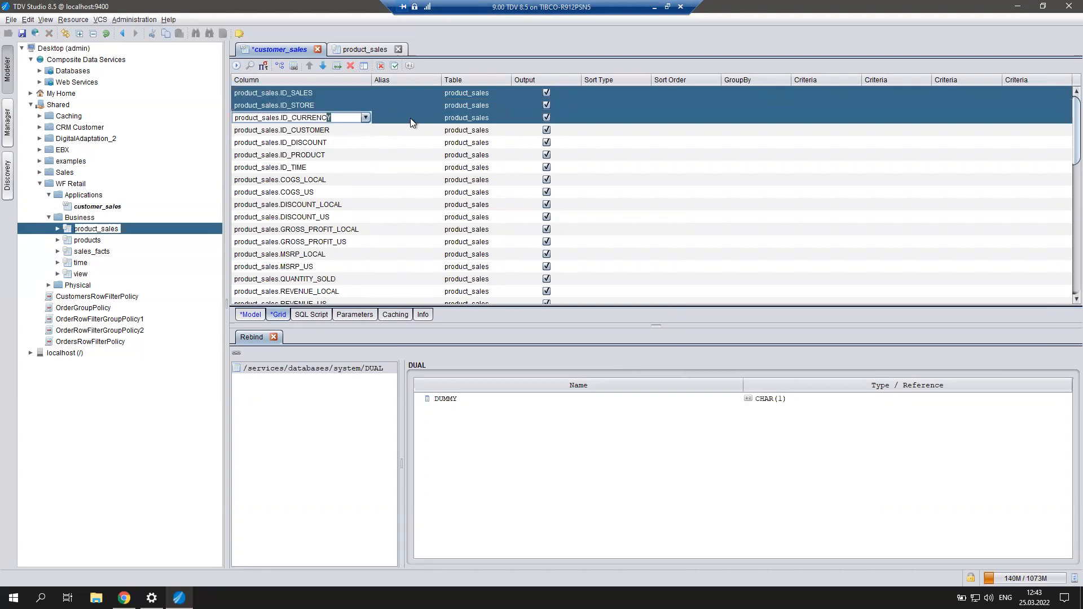
key(Escape)
click(351, 68)
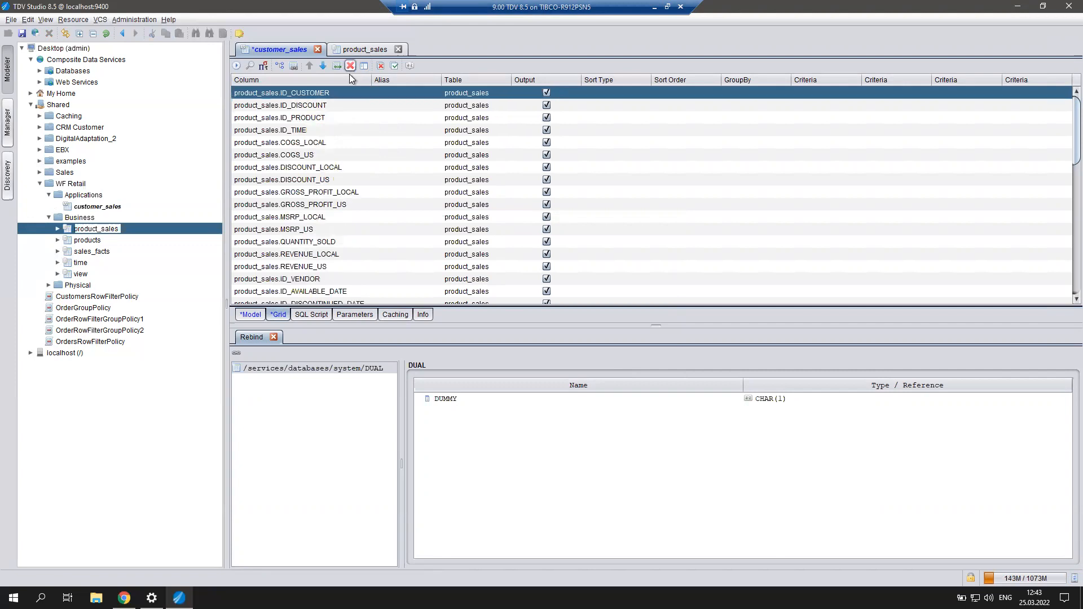
click(323, 105)
shift+click(329, 130)
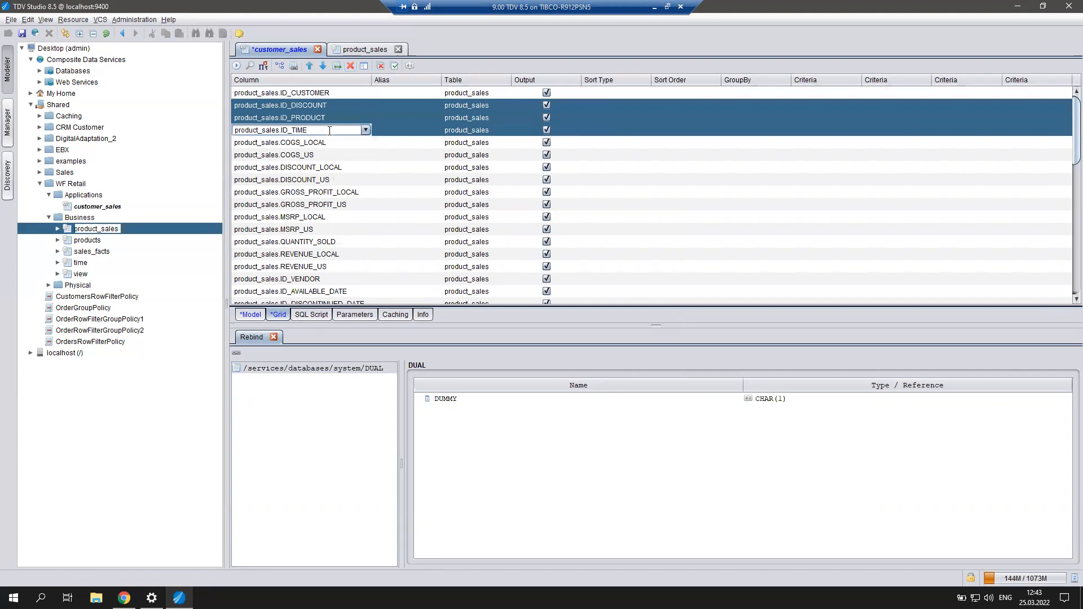
right_click(329, 132)
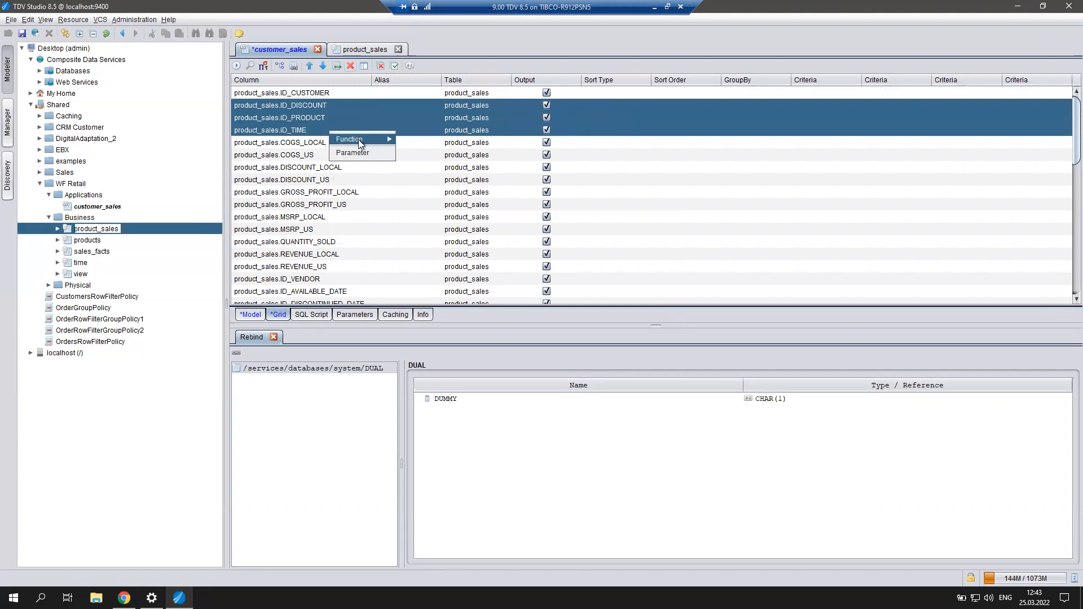
click(353, 66)
click(351, 67)
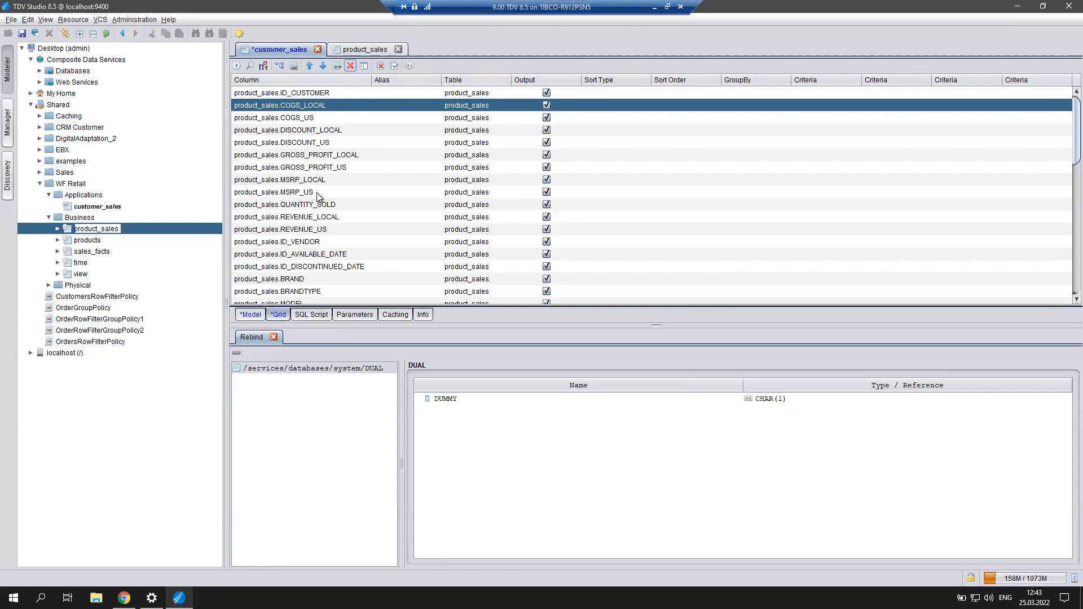
Delete the rows ID_VENDOR through PRODUCT_COST and PRODUCT_SUBCATEG through PRODUCT_WEIGHT_UNITS.
click(317, 243)
scroll(377, 242, down, 1)
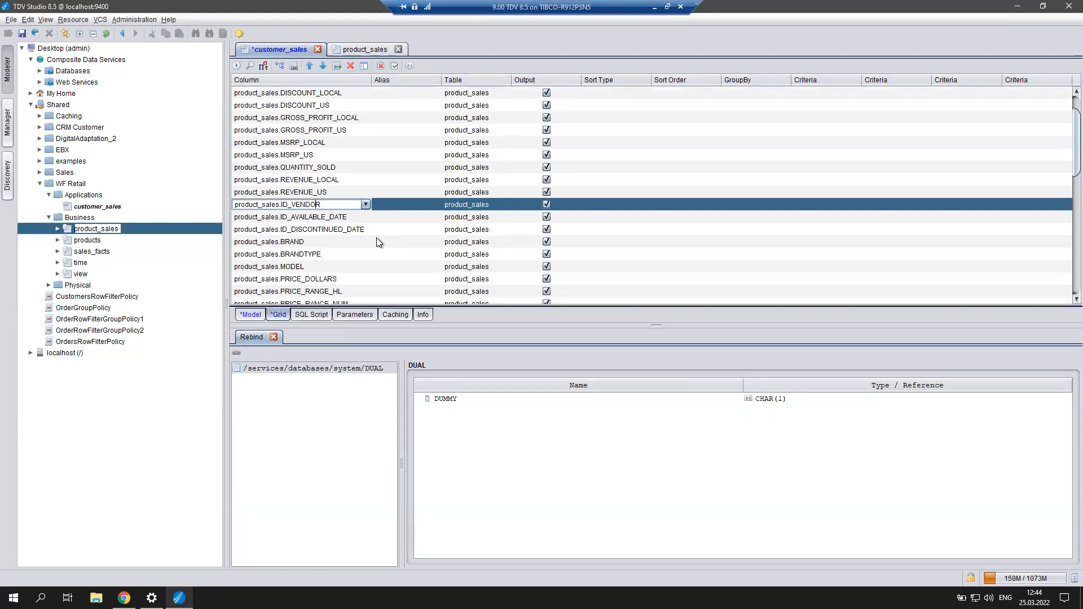
scroll(377, 242, down, 2)
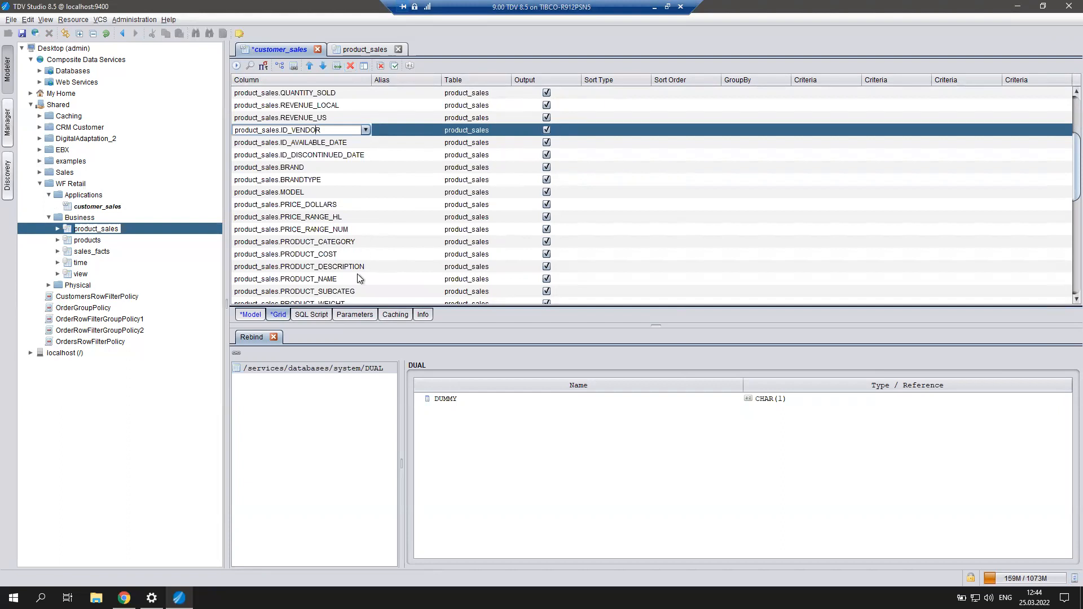
shift+click(335, 256)
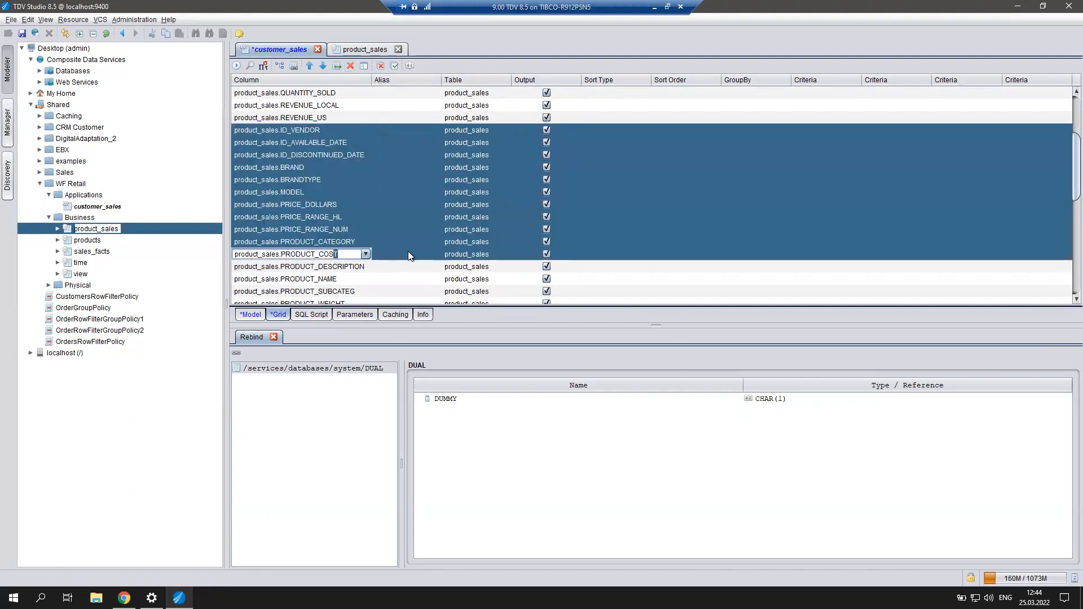
click(350, 66)
click(349, 153)
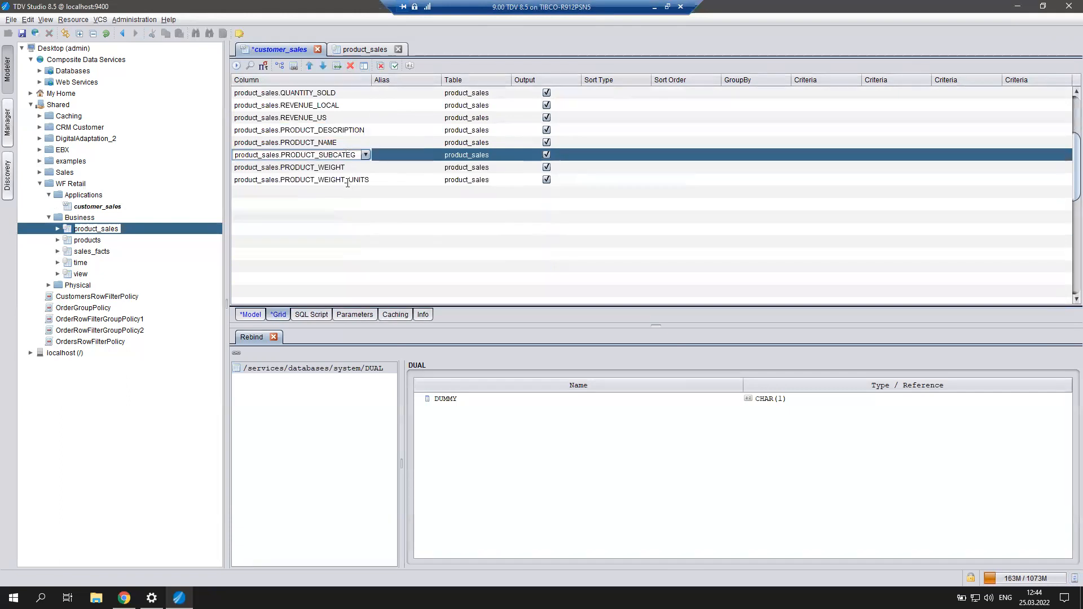
shift+click(350, 180)
click(349, 66)
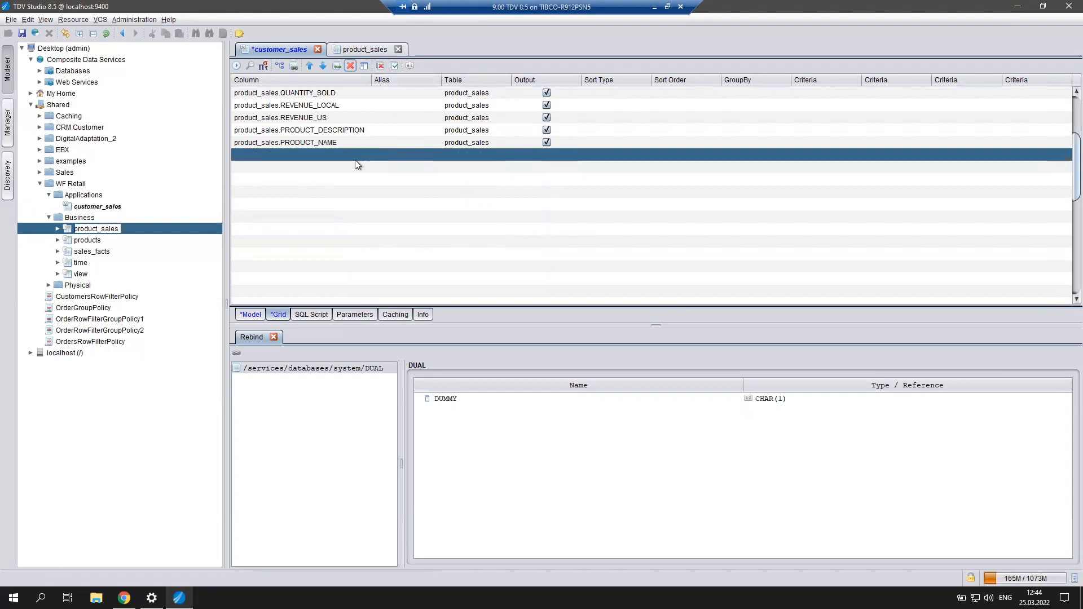
Delete the US-currency rows REVENUE_US, MSRP_US, DISCOUNT_US, GROSS_PROFIT_US and COGS_US.
scroll(354, 158, up, 3)
click(330, 230)
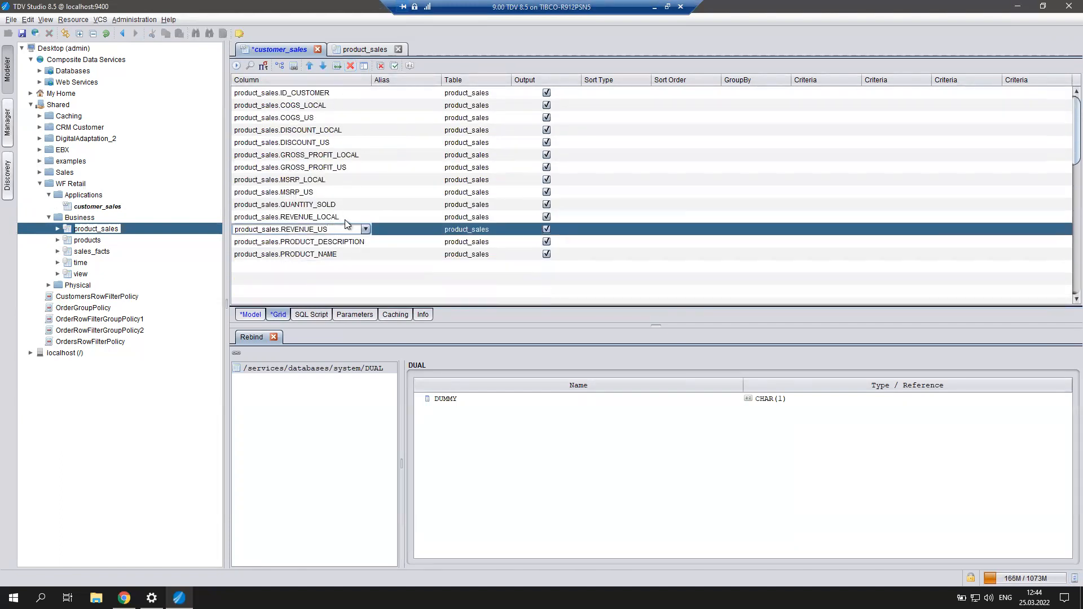
ctrl+click(319, 192)
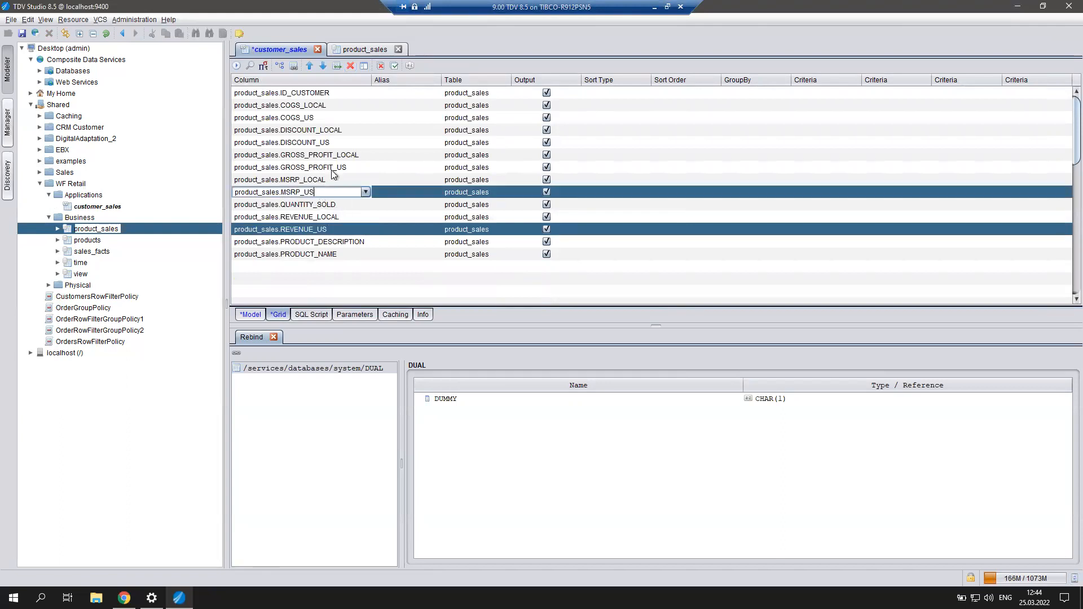
ctrl+click(337, 143)
ctrl+click(340, 168)
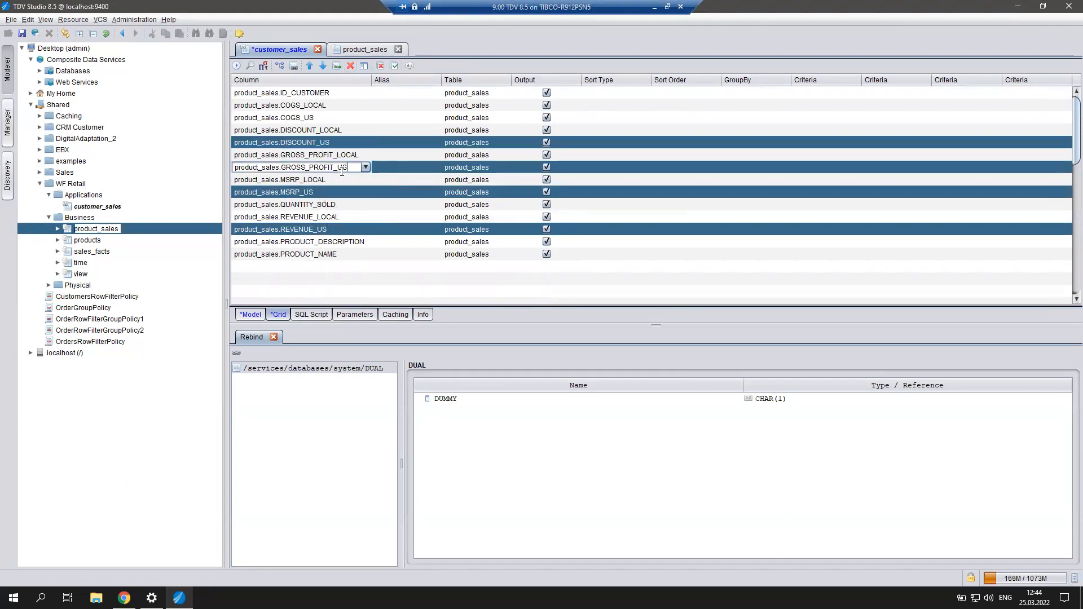
ctrl+click(317, 119)
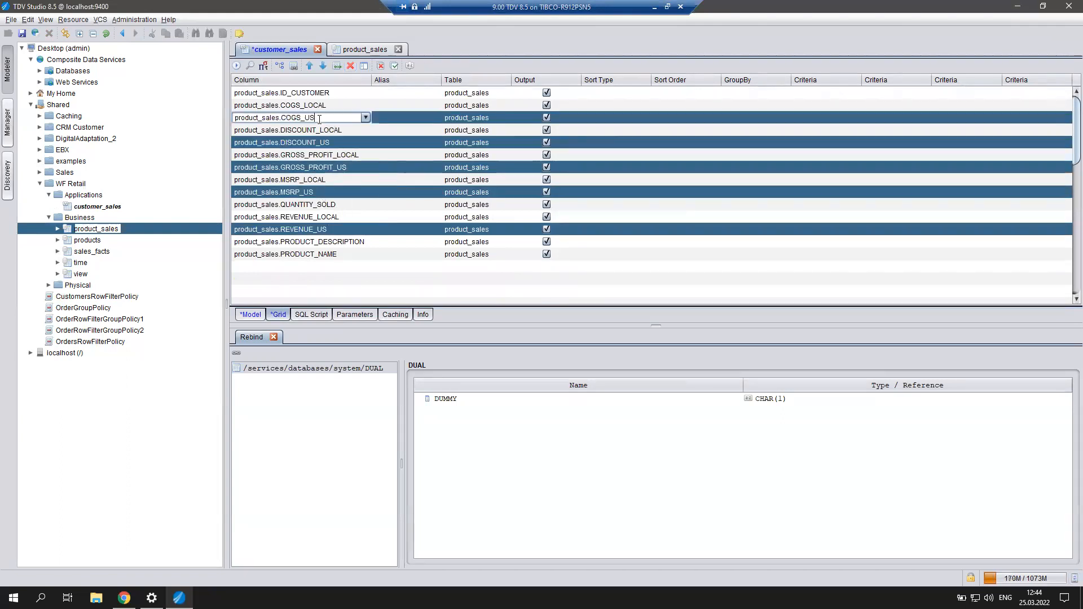
click(351, 66)
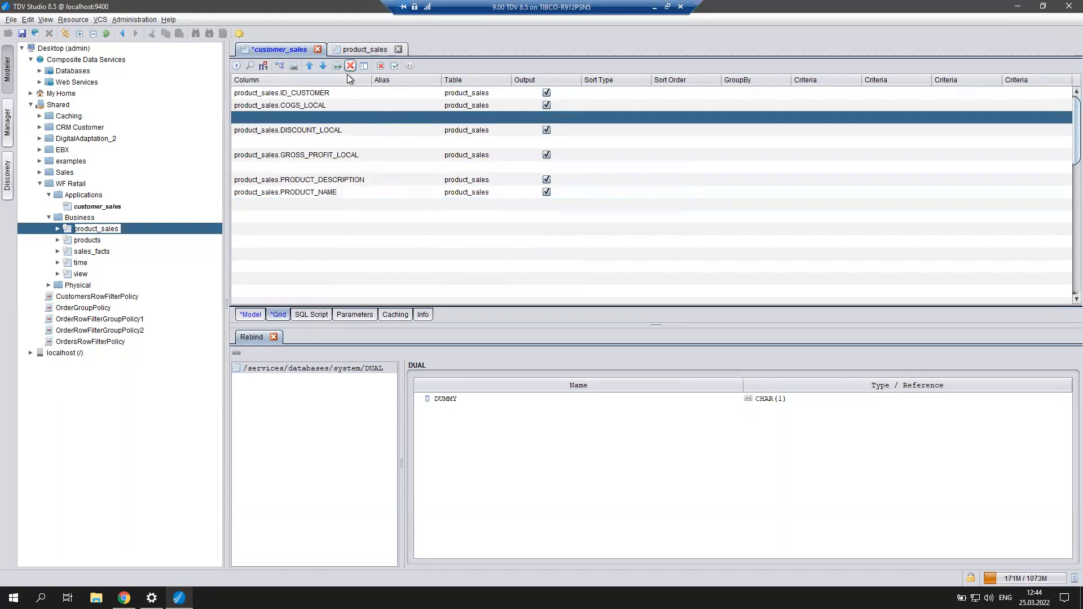
Remove the three leftover blank rows from the grid.
click(315, 117)
ctrl+click(255, 143)
ctrl+click(257, 167)
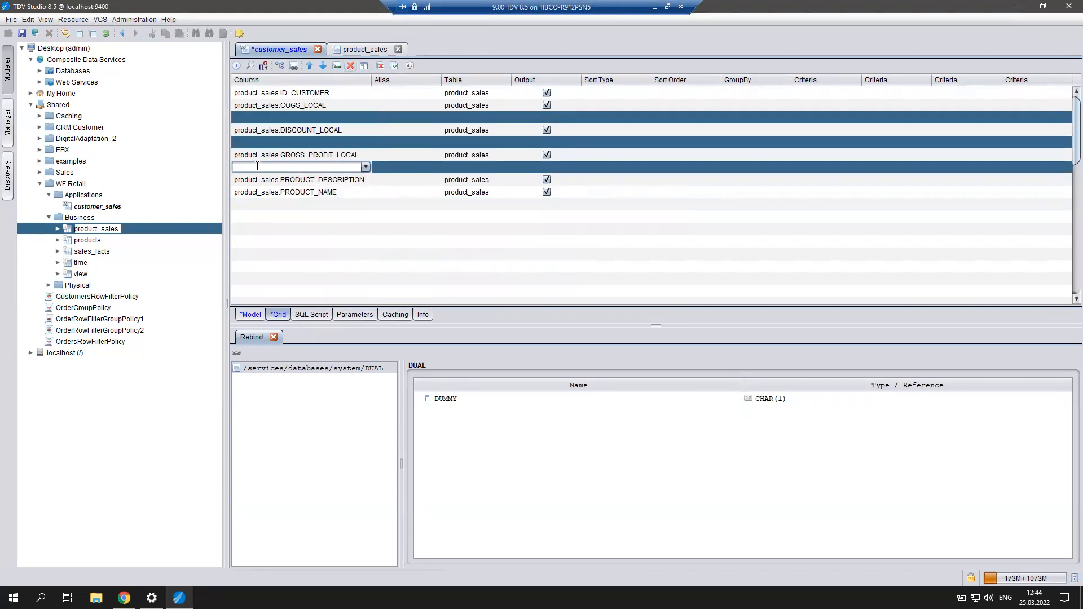
right_click(257, 166)
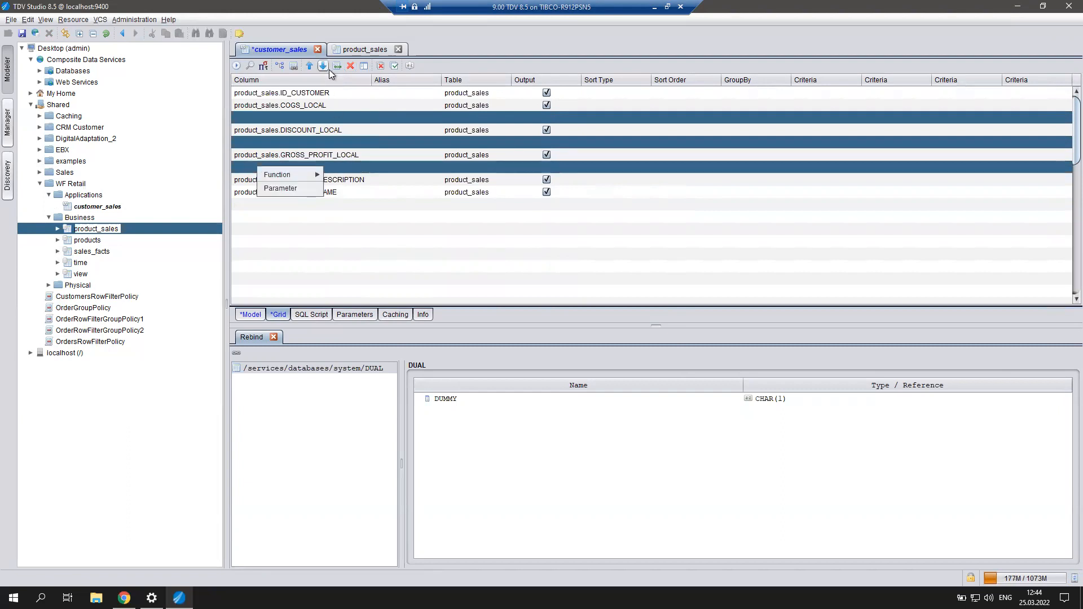
click(350, 66)
click(351, 66)
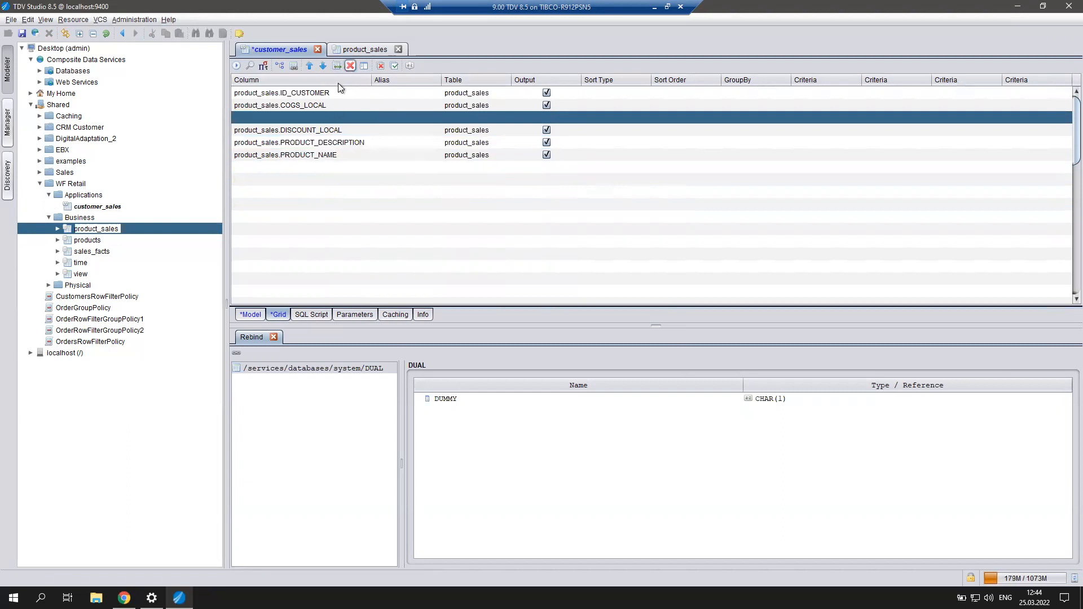
click(350, 66)
click(348, 191)
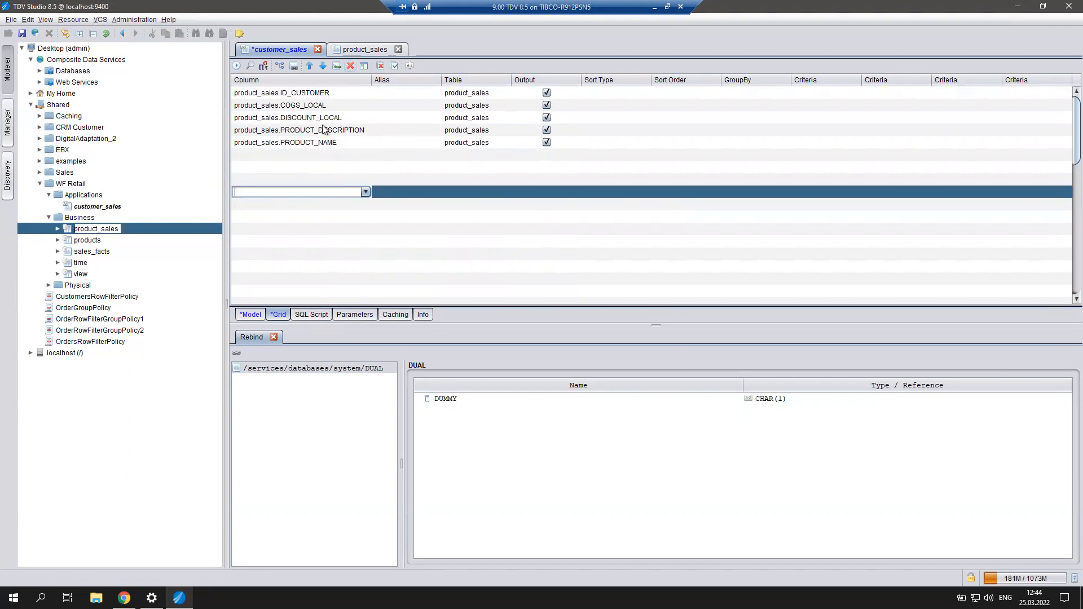
click(364, 144)
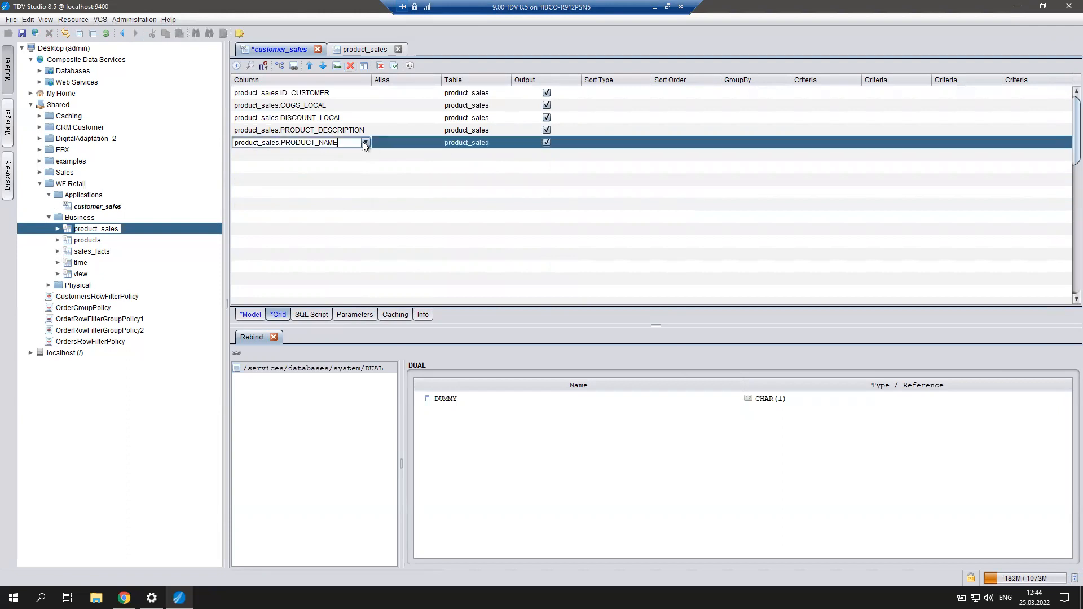
Move PRODUCT_NAME and then PRODUCT_DESCRIPTION up to sit right after ID_CUSTOMER.
click(308, 68)
click(308, 67)
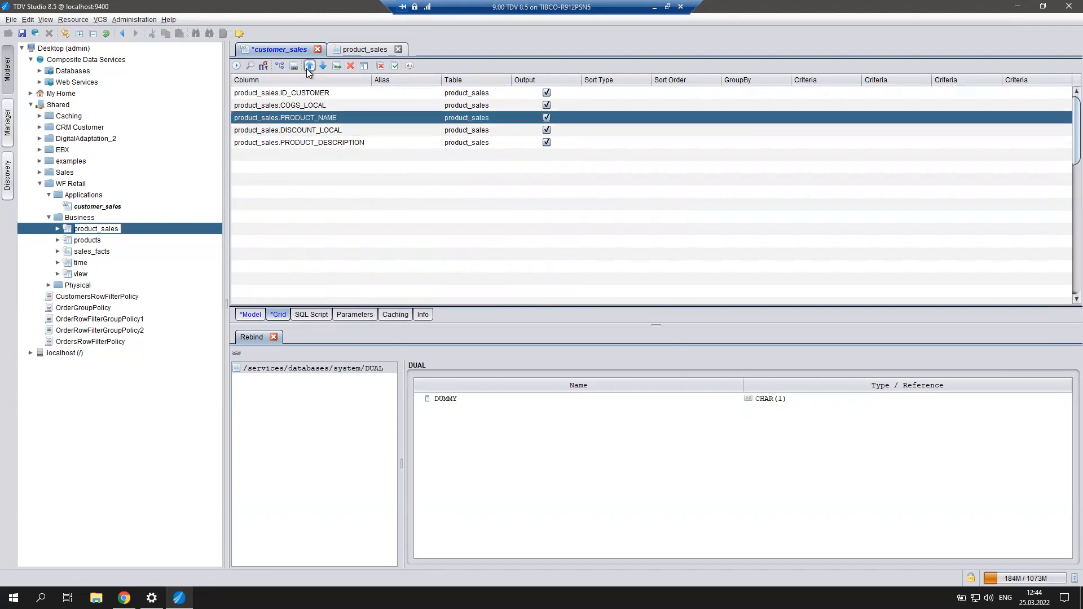
click(308, 68)
click(309, 67)
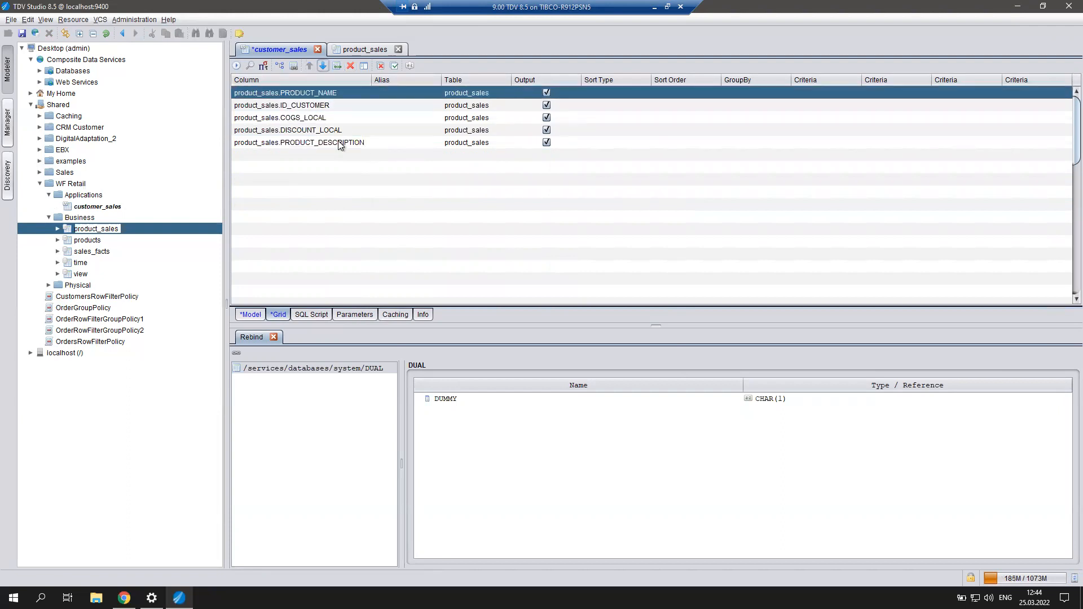
click(333, 107)
click(309, 66)
click(332, 152)
click(334, 144)
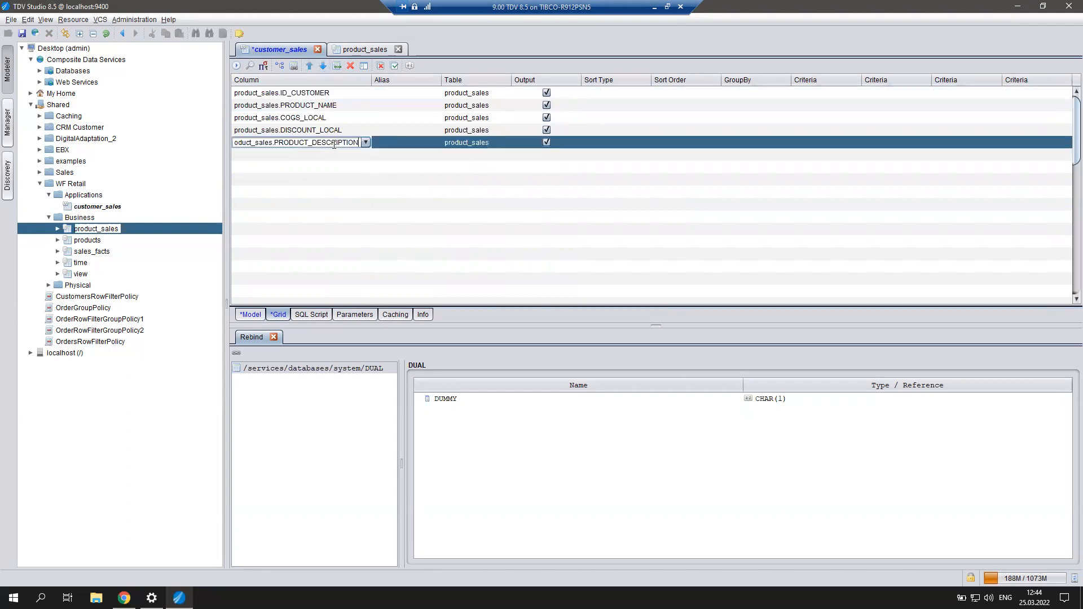
click(310, 66)
click(310, 66)
click(310, 66)
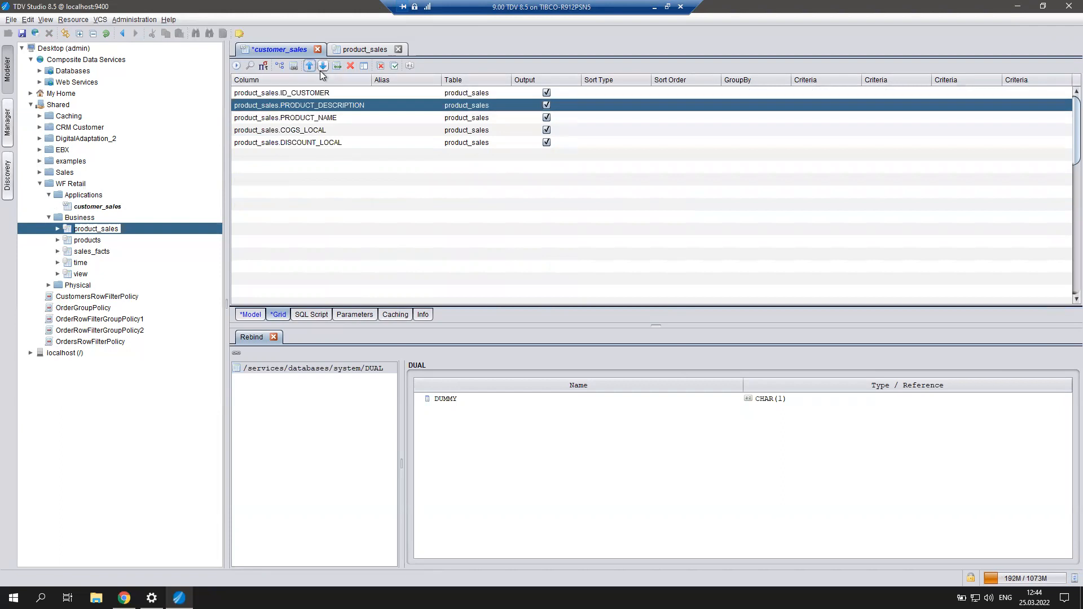
click(320, 68)
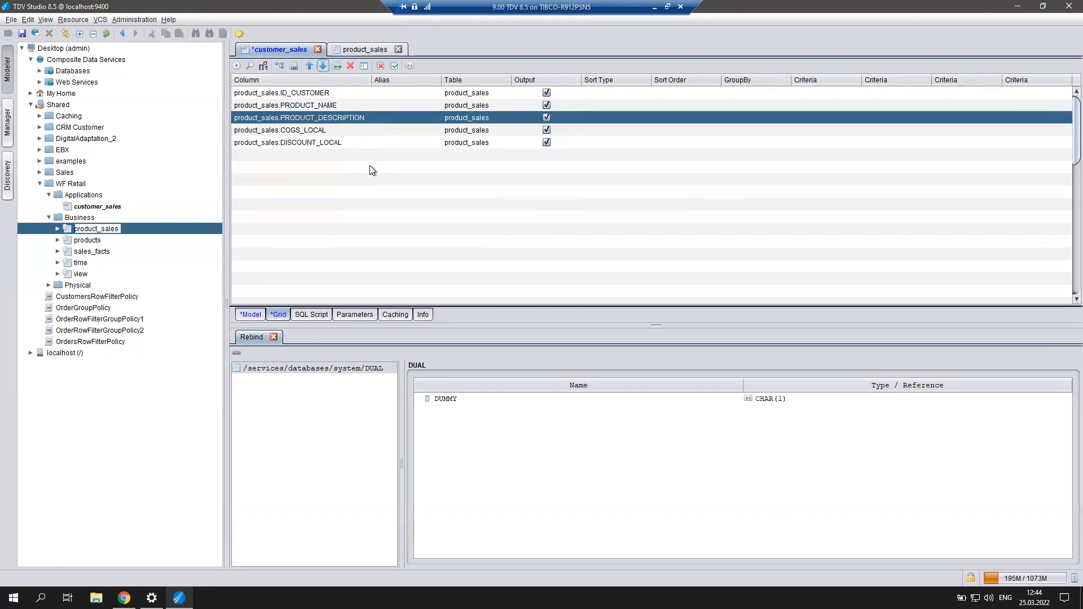
click(335, 131)
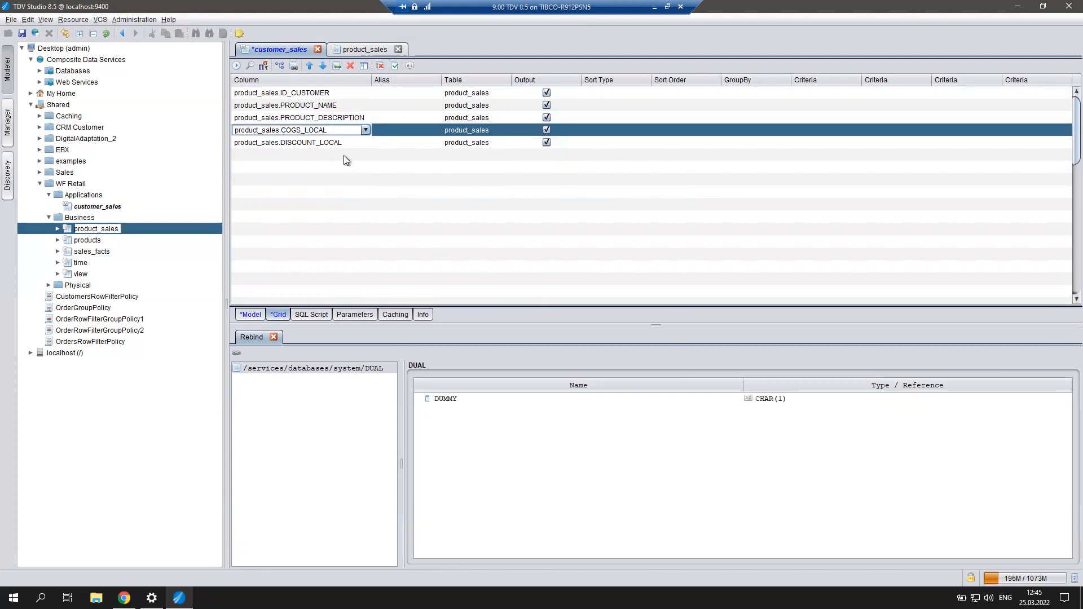
Add product_sales.REVENUE_LOCAL as a new column aliased REVENUE_LOCAL1, then run the view.
click(326, 154)
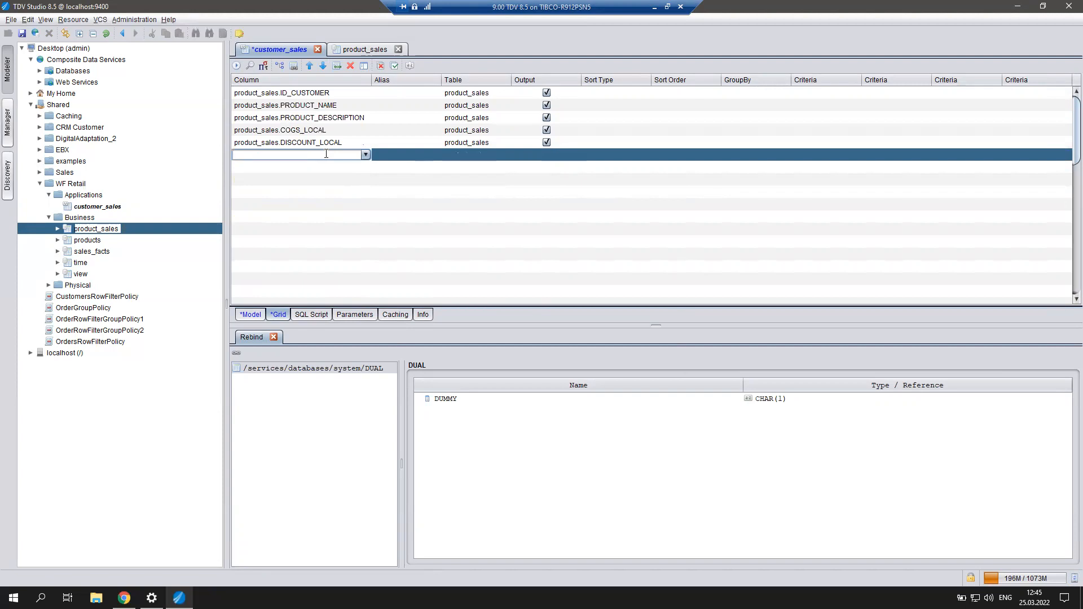
text(re)
click(366, 155)
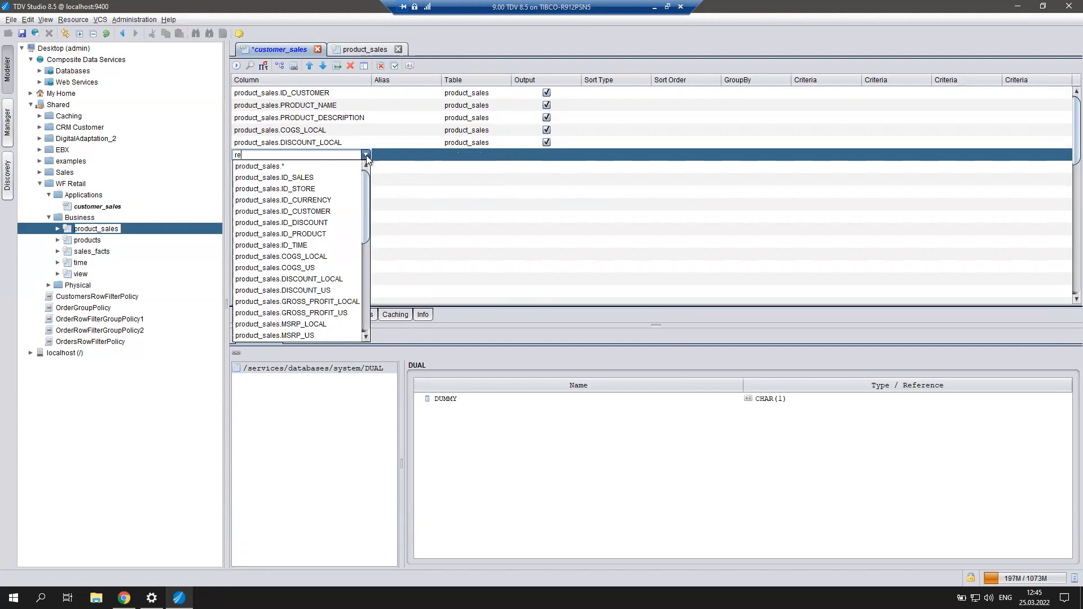
drag(365, 200, 358, 235)
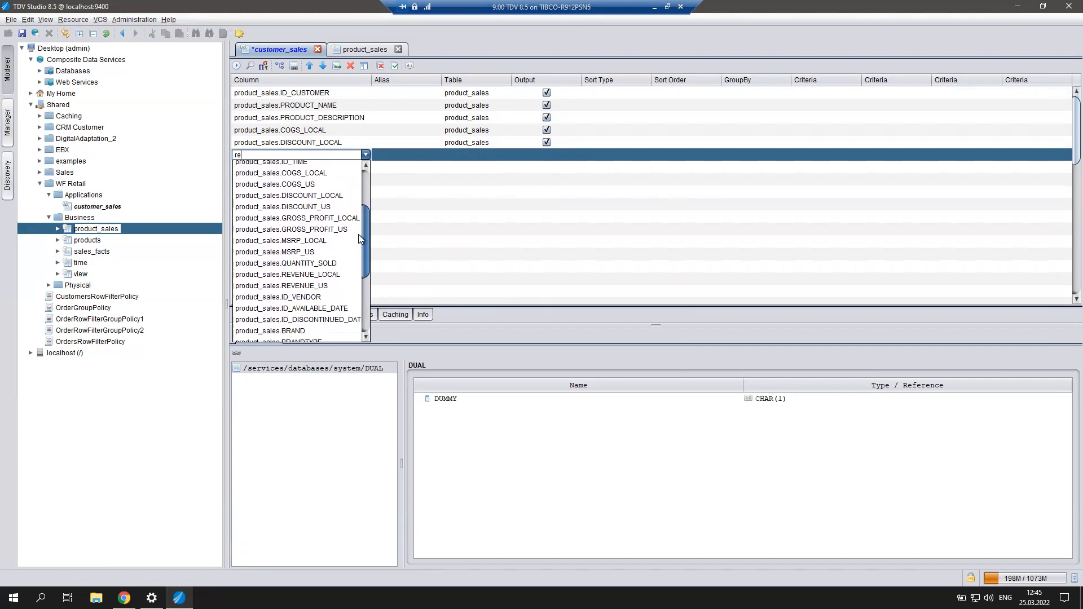
click(325, 275)
double_click(406, 158)
click(334, 216)
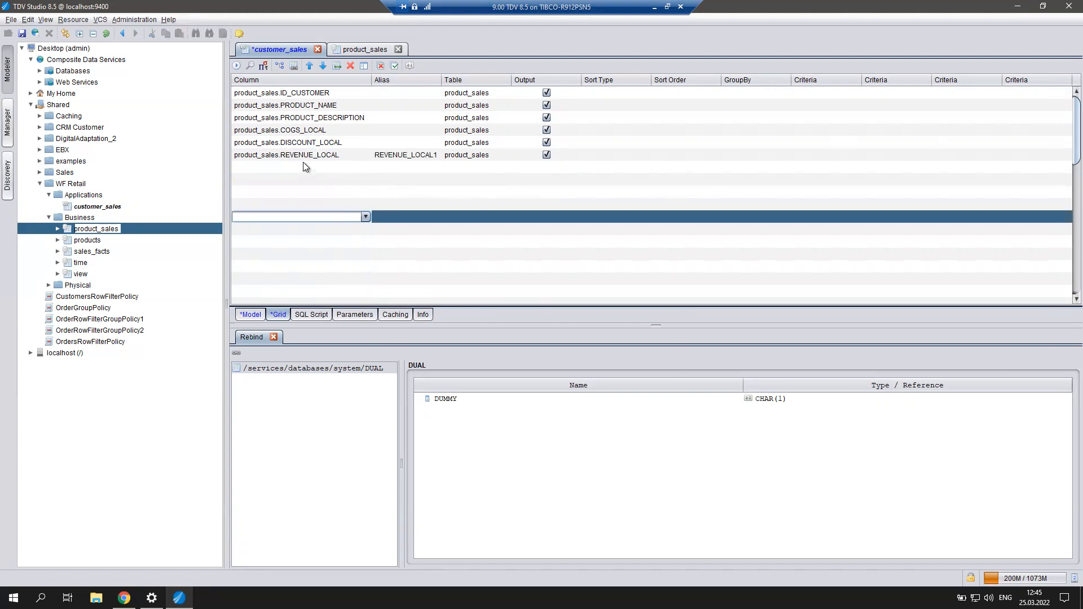
click(305, 93)
key(ctrl+e)
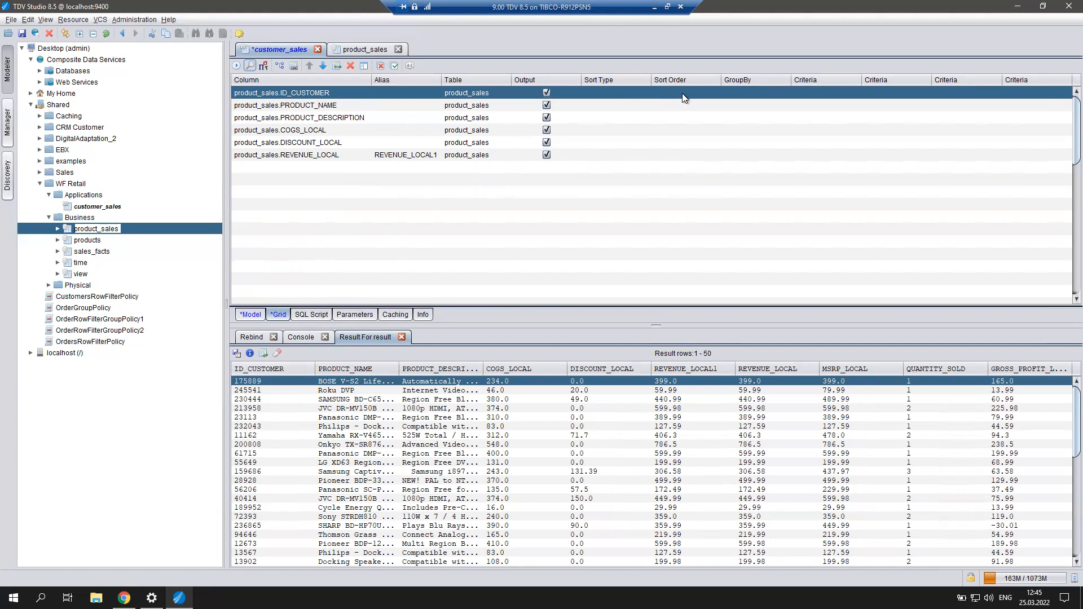
Set GroupBy to 'Group By' for ID_CUSTOMER, PRODUCT_NAME and PRODUCT_DESCRIPTION.
click(756, 93)
click(785, 93)
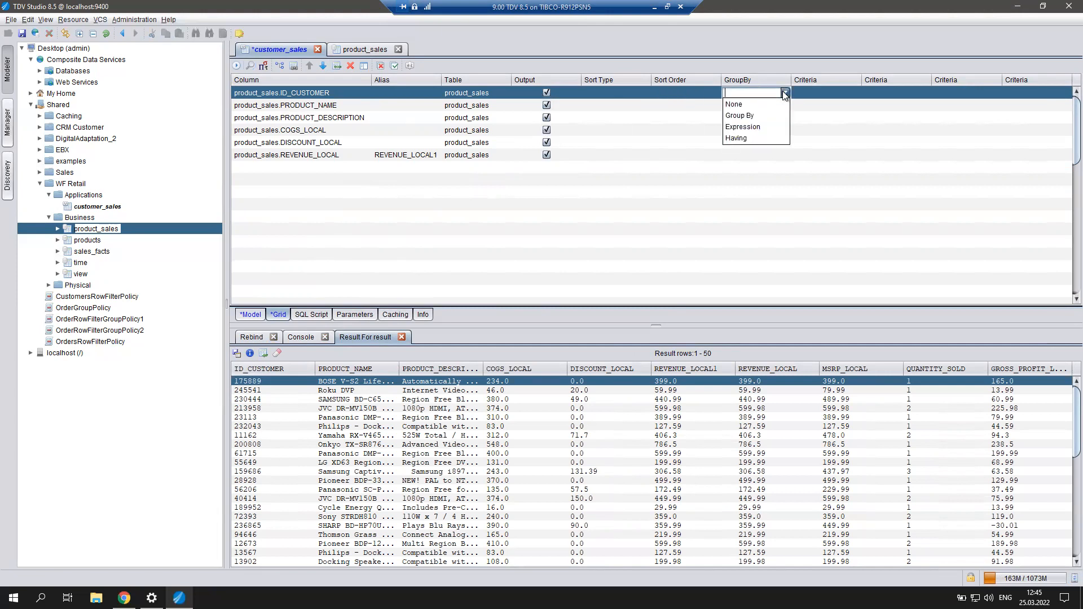
click(759, 110)
click(786, 106)
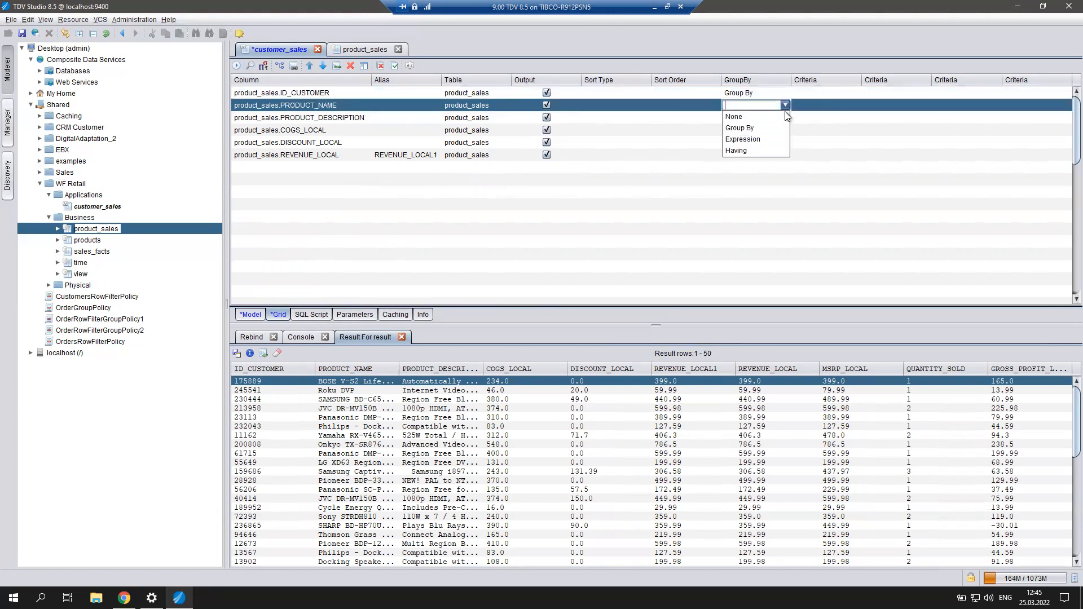
click(761, 130)
click(774, 118)
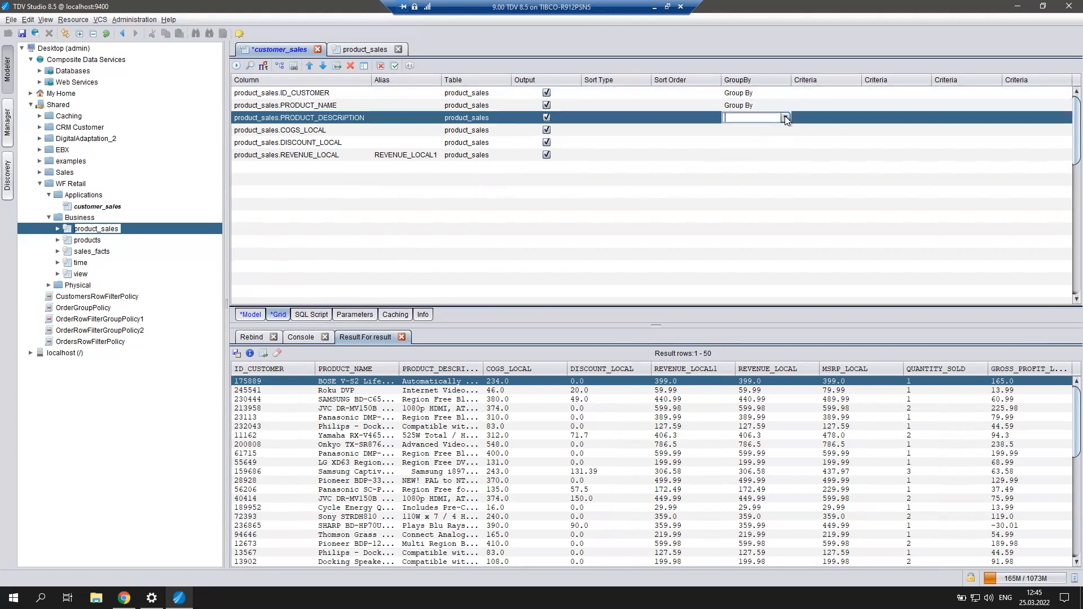
click(787, 117)
click(770, 136)
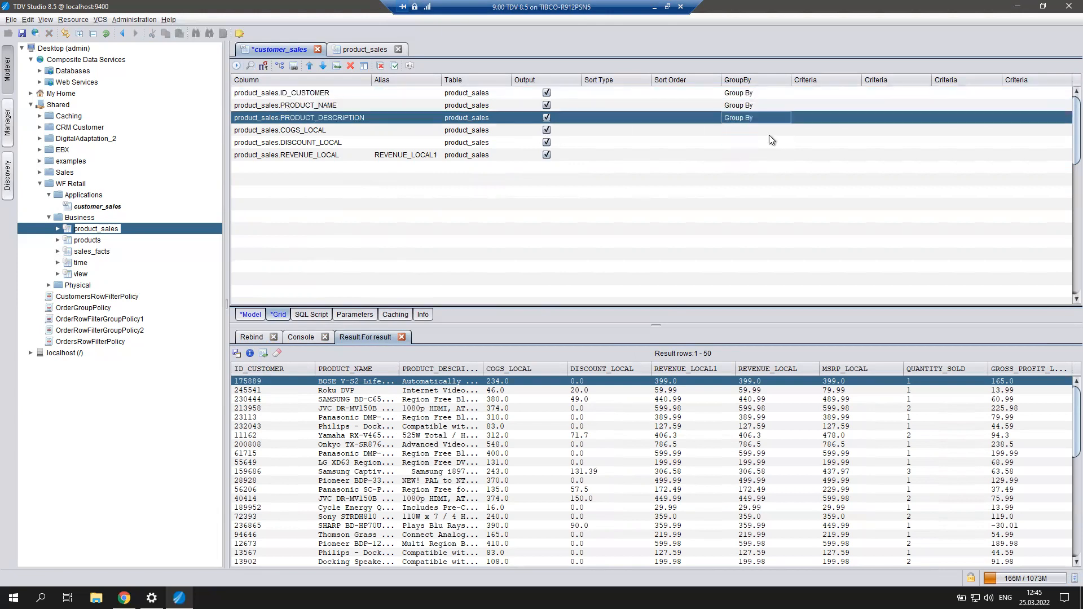
click(770, 132)
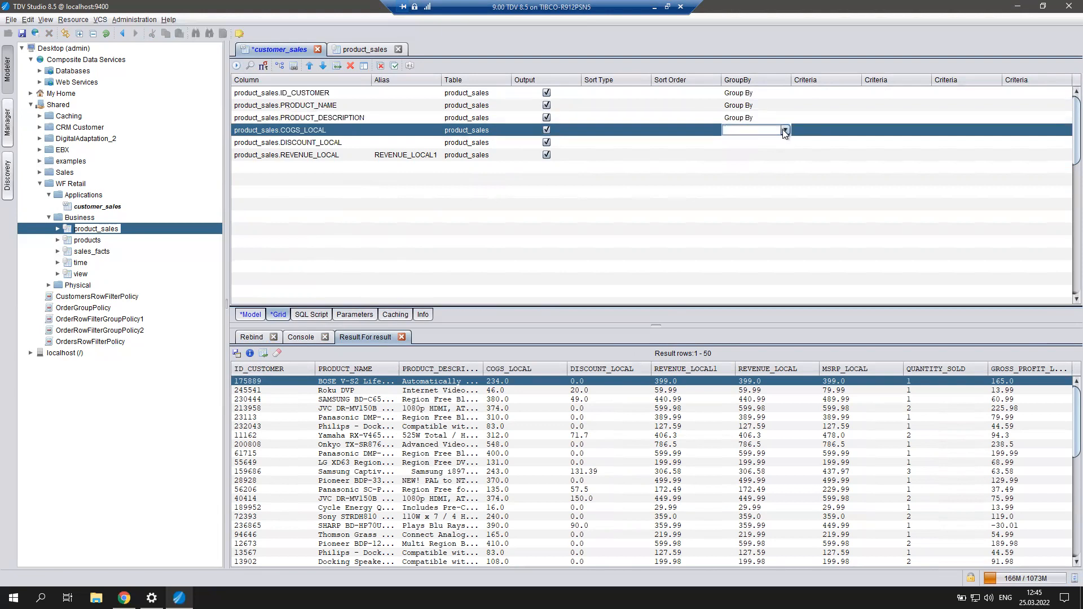
click(784, 130)
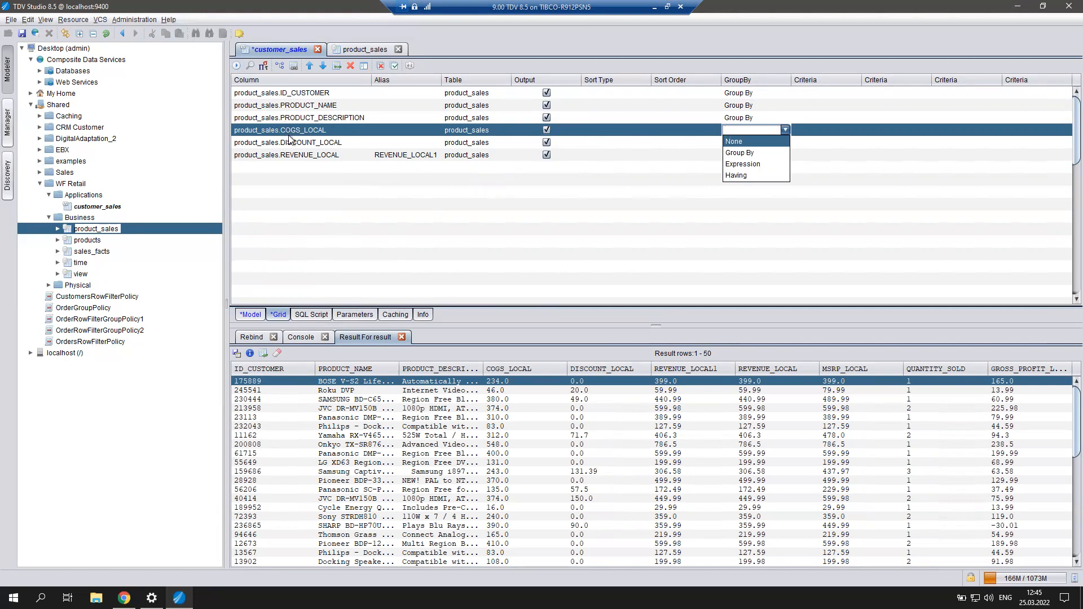
click(235, 131)
Wrap the COGS_LOCAL column expression in SUM().
double_click(234, 131)
key(Left)
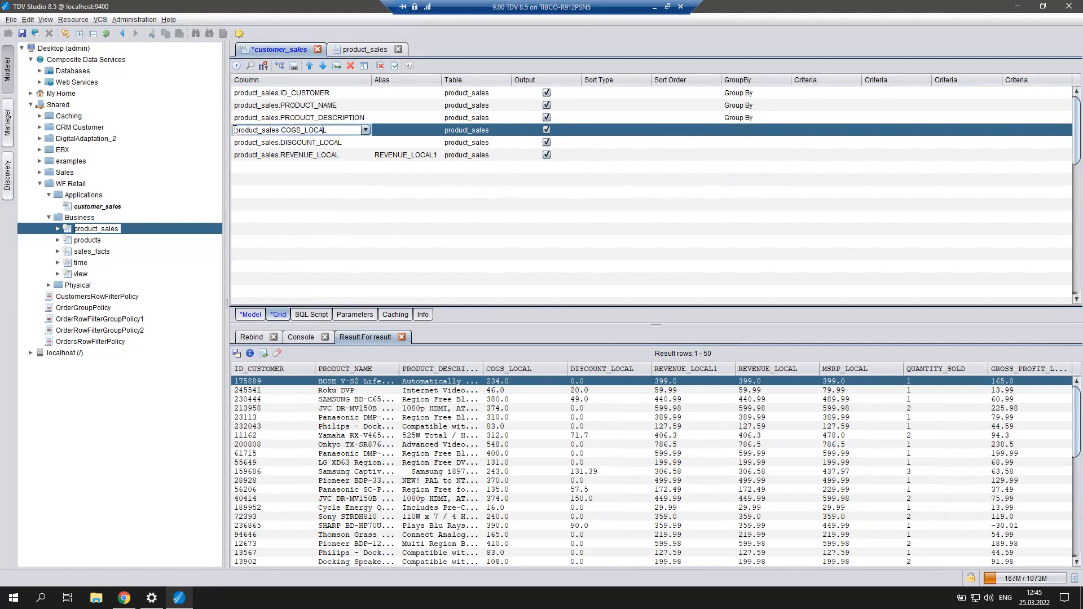
text(SUM()
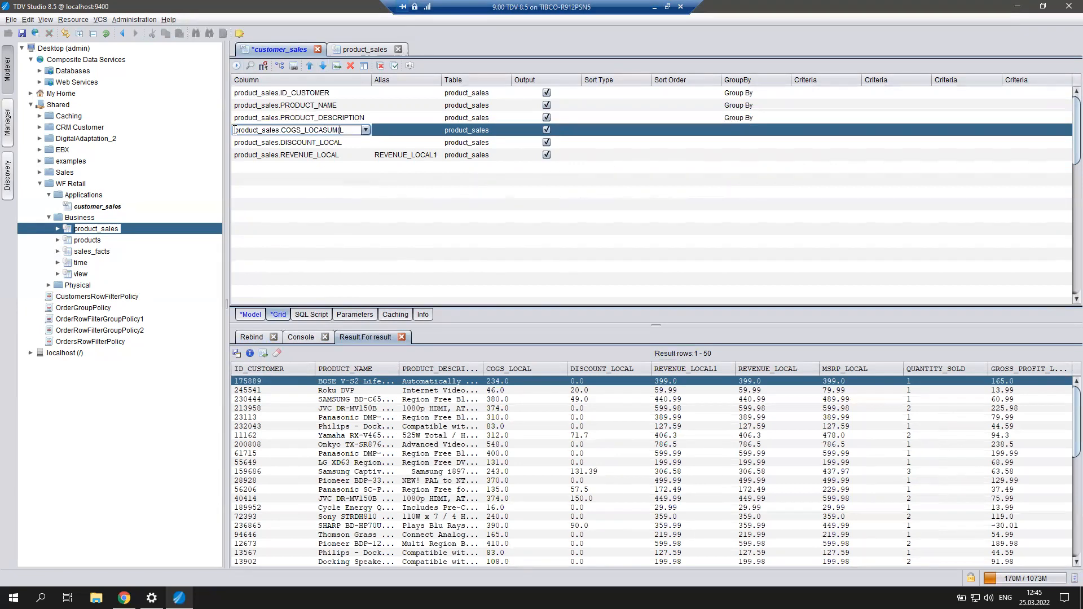
key(BackSpace)
key(BackSpace)
key(BackSpace)
key(BackSpace)
text())
key(Left)
key(Left)
key(Left)
key(Left)
text(SUM()
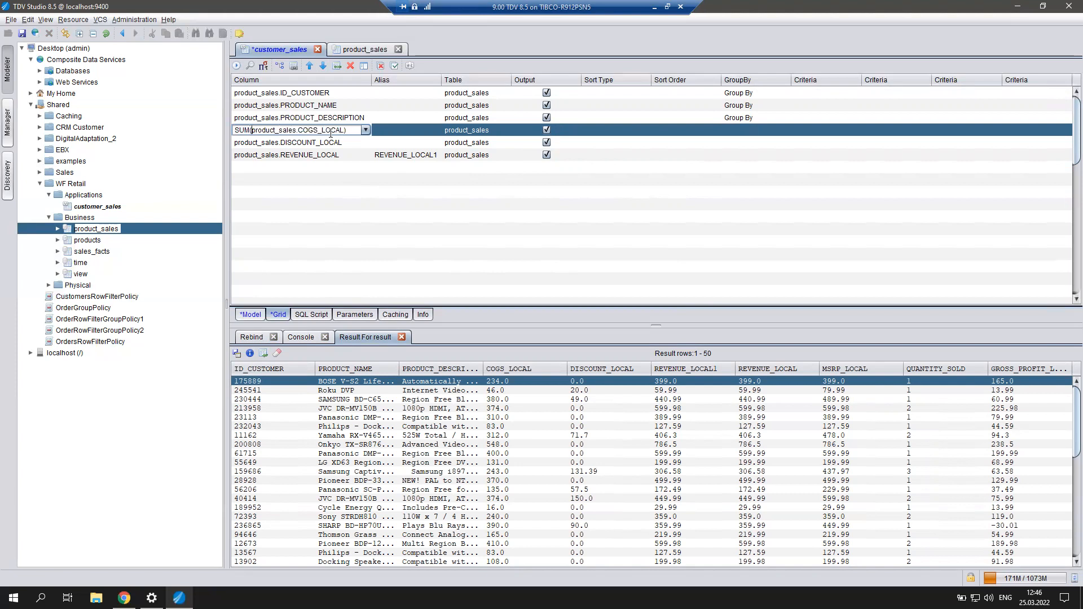
click(237, 142)
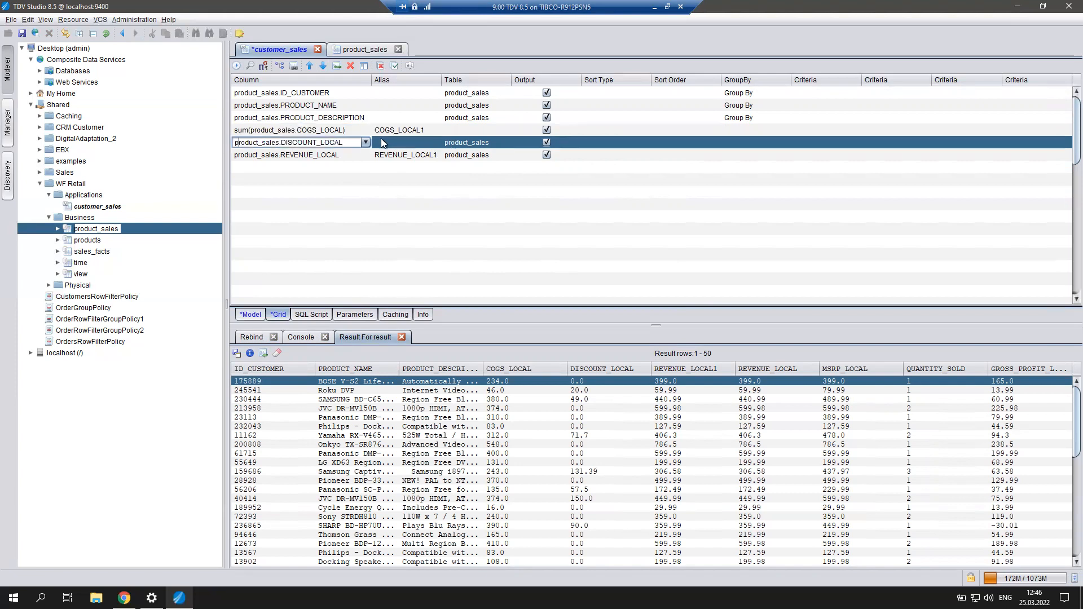
Wrap the DISCOUNT_LOCAL and REVENUE_LOCAL expressions in SUM().
text(SUM()
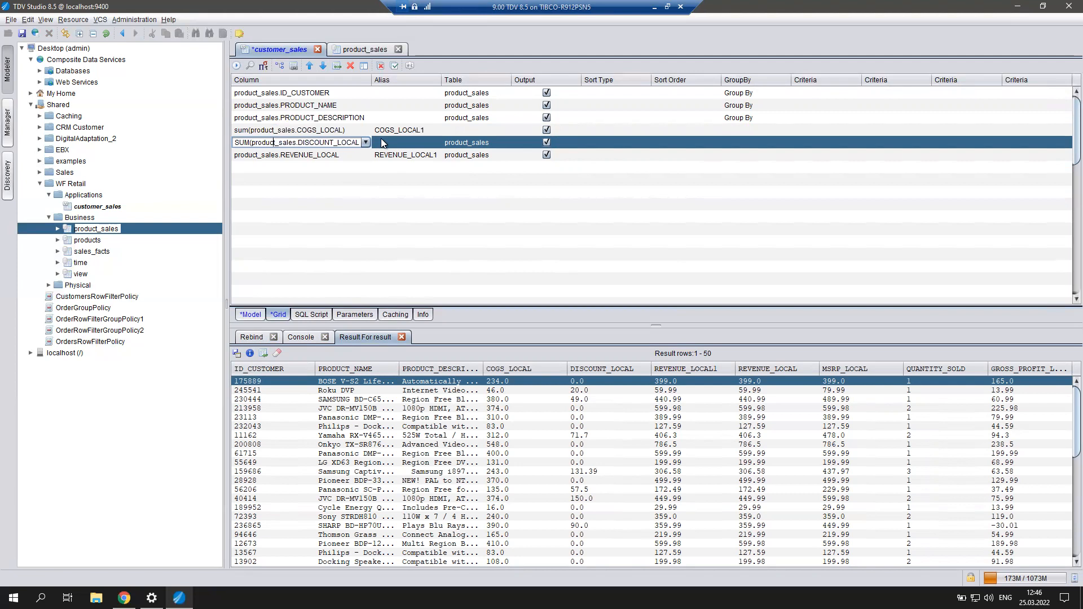
key(End)
text())
click(314, 158)
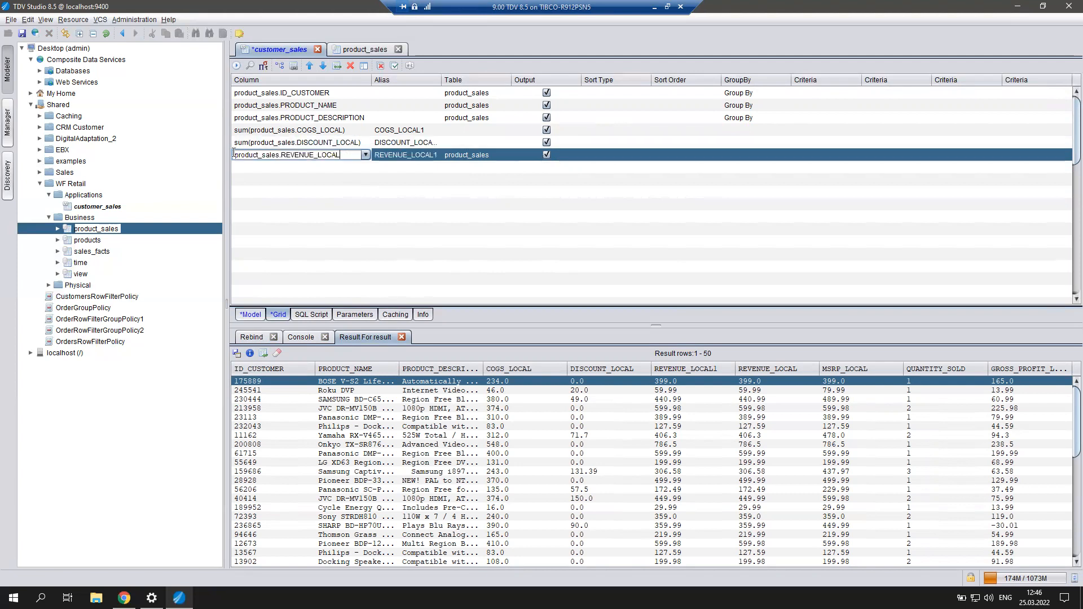
key(Home)
text(SUM()
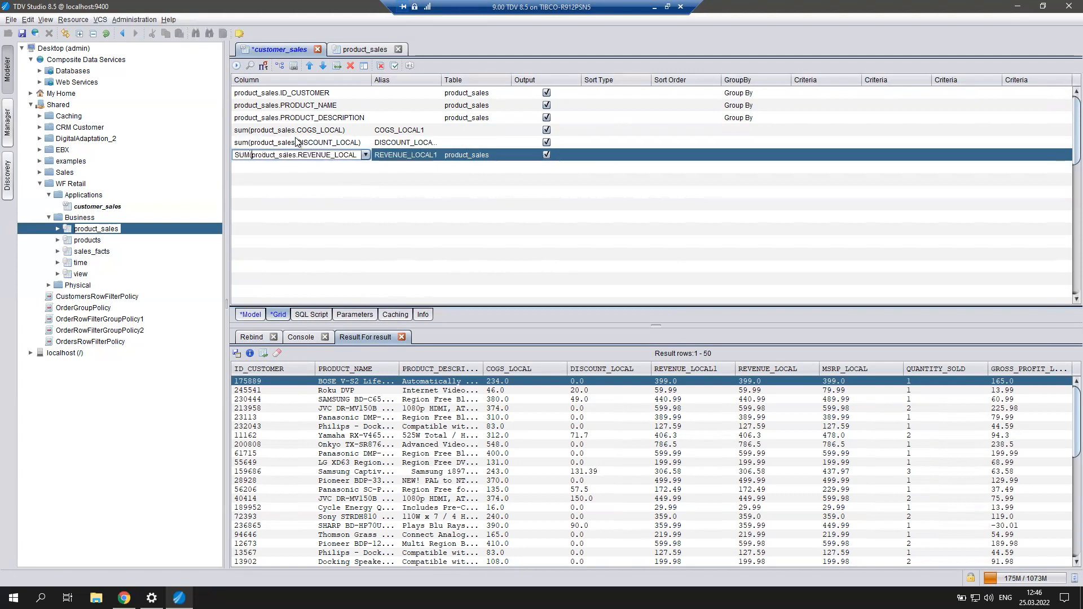
key(Right)
key(Right)
key(Right)
key(Right)
key(Right)
key(Right)
key(Right)
key(Right)
key(Right)
key(Right)
key(Right)
key(Right)
key(Right)
key(Right)
key(Right)
key(Right)
key(Right)
key(Right)
key(Right)
Close REVENUE_LOCAL's SUM and alias the summed columns COST, DISCOUNT and REVENUE.
text())
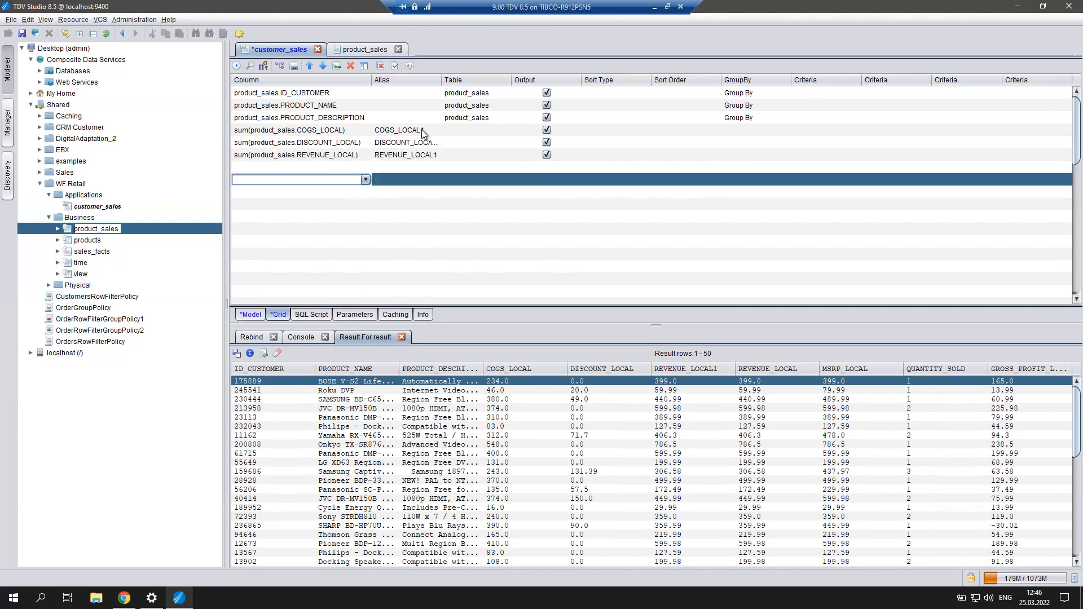
double_click(423, 129)
text(COST)
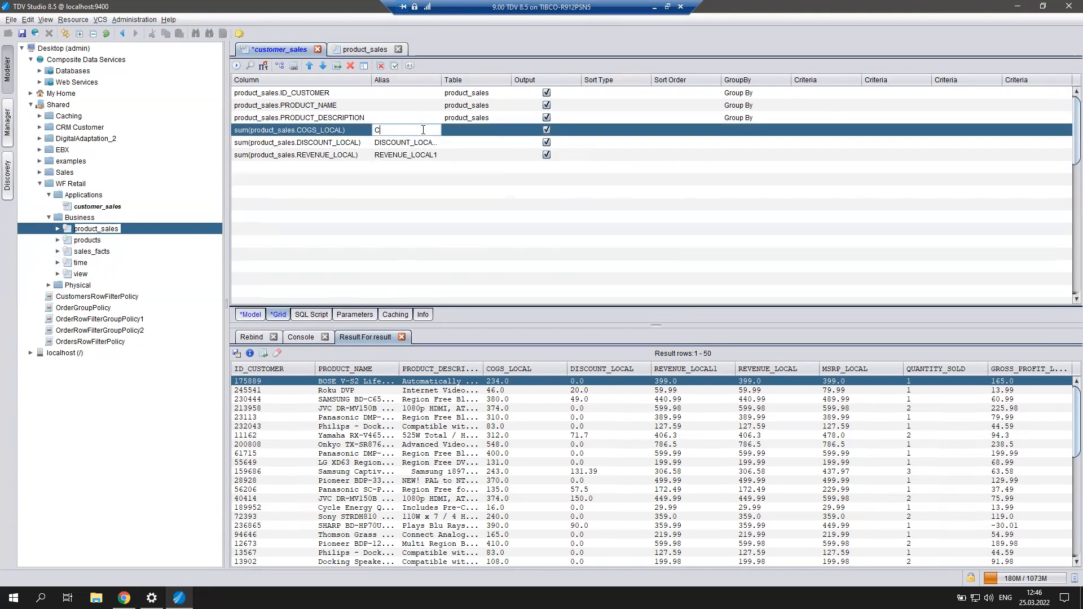
double_click(415, 142)
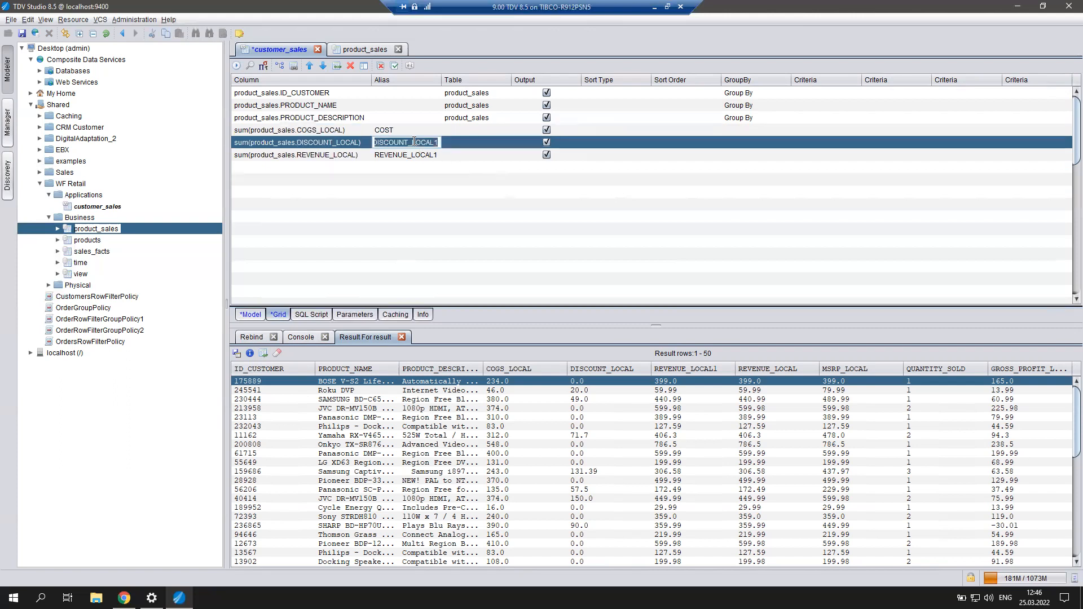
text(DI)
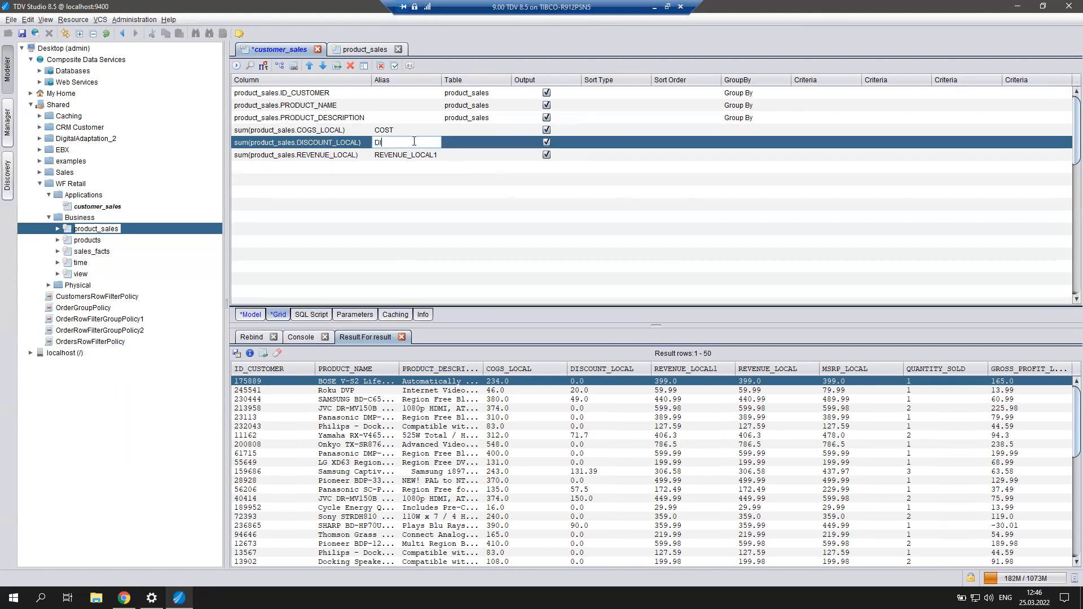
text(SCOUNT)
double_click(382, 156)
drag(406, 154, 458, 156)
key(BackSpace)
key(Return)
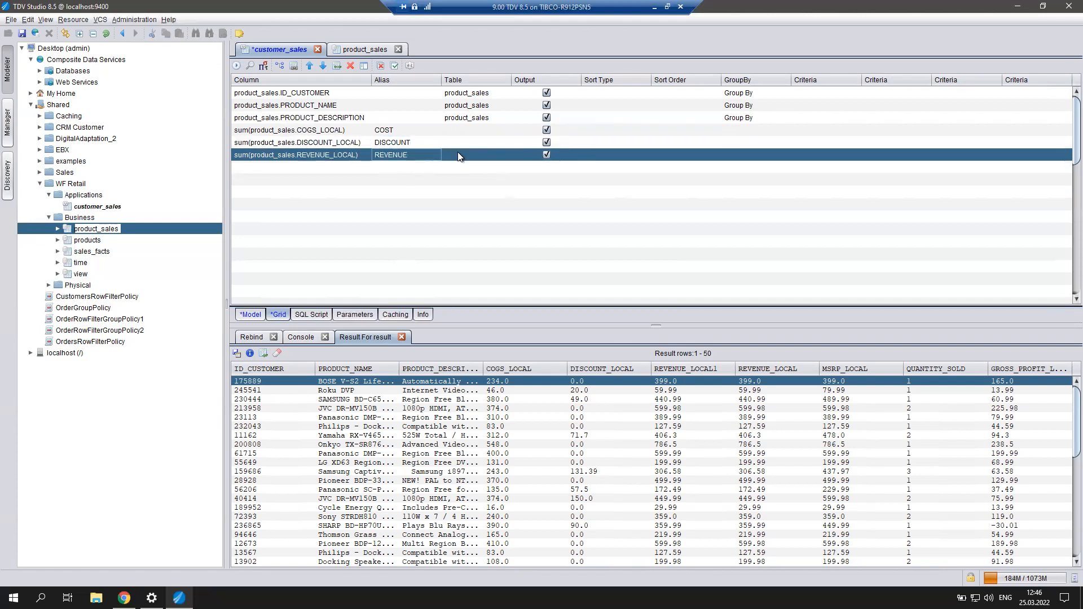
After the GROUP BY error, delete the REVENUE_LOCAL, MSRP_LOCAL, QUANTITY_SOLD and GROSS_PROFIT_LOCAL rows and rerun.
click(237, 66)
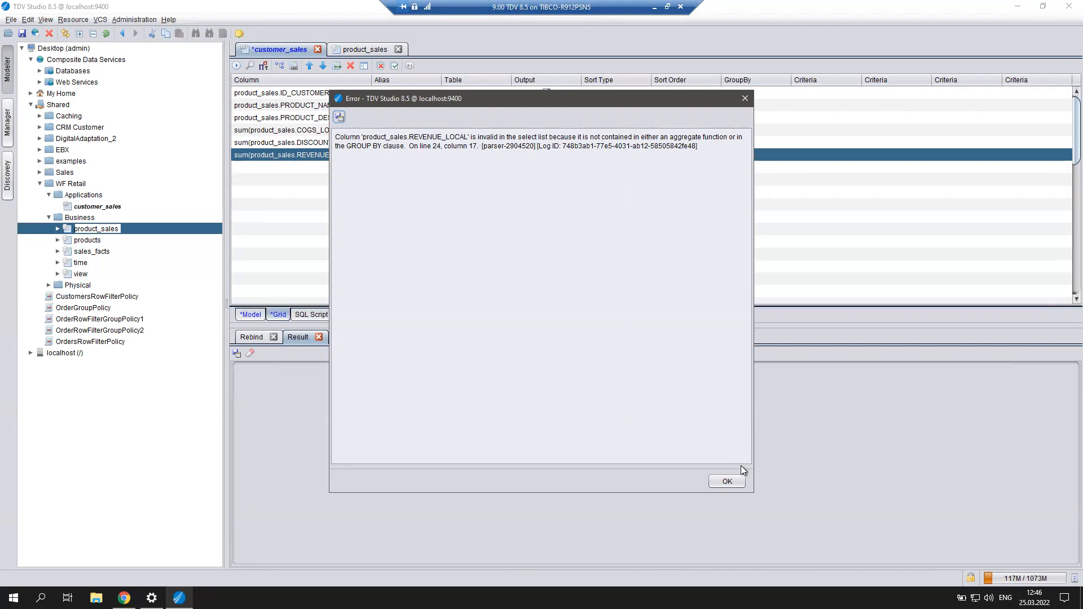
click(733, 481)
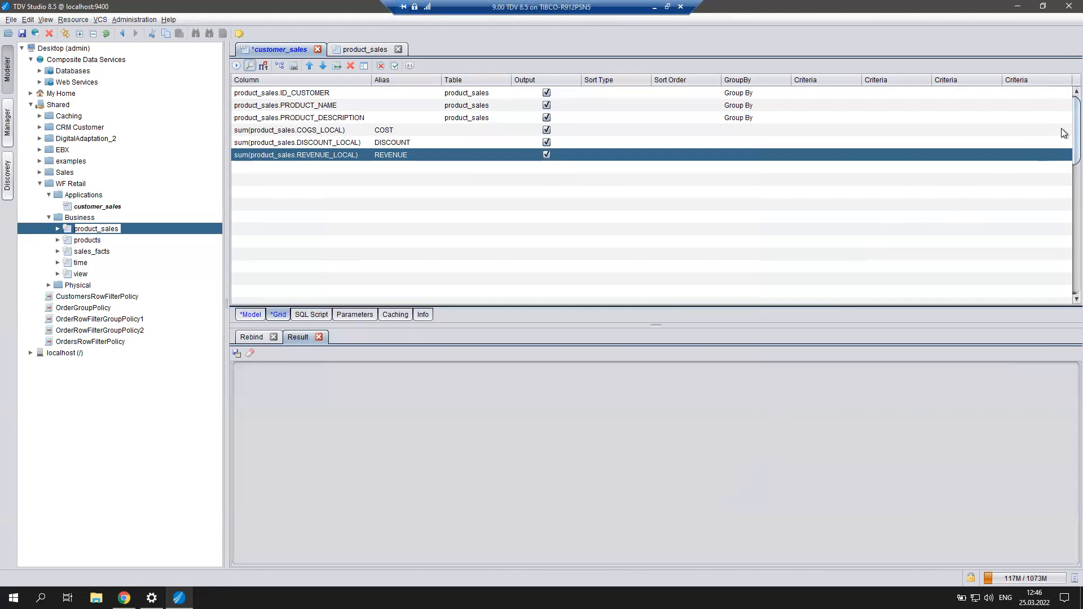
scroll(1063, 149, down, 10)
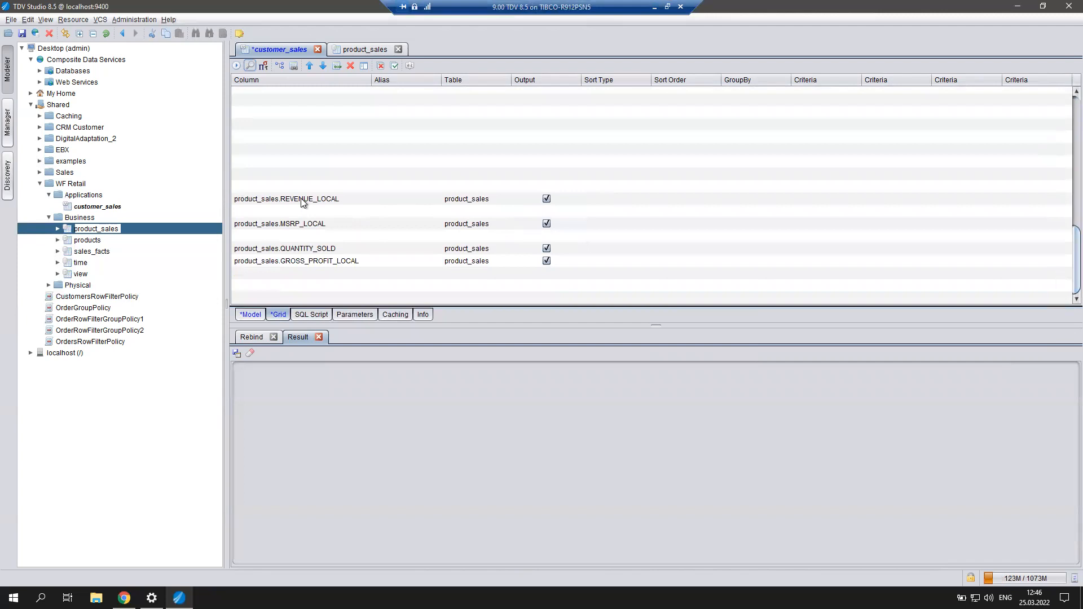
click(320, 262)
shift+click(324, 198)
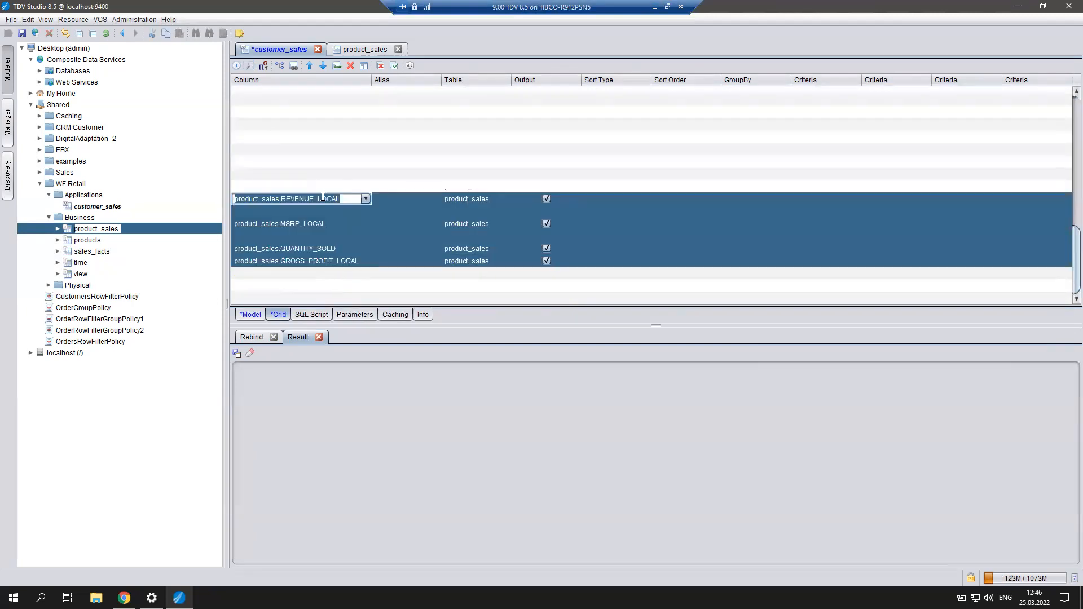
click(351, 66)
scroll(394, 155, up, 10)
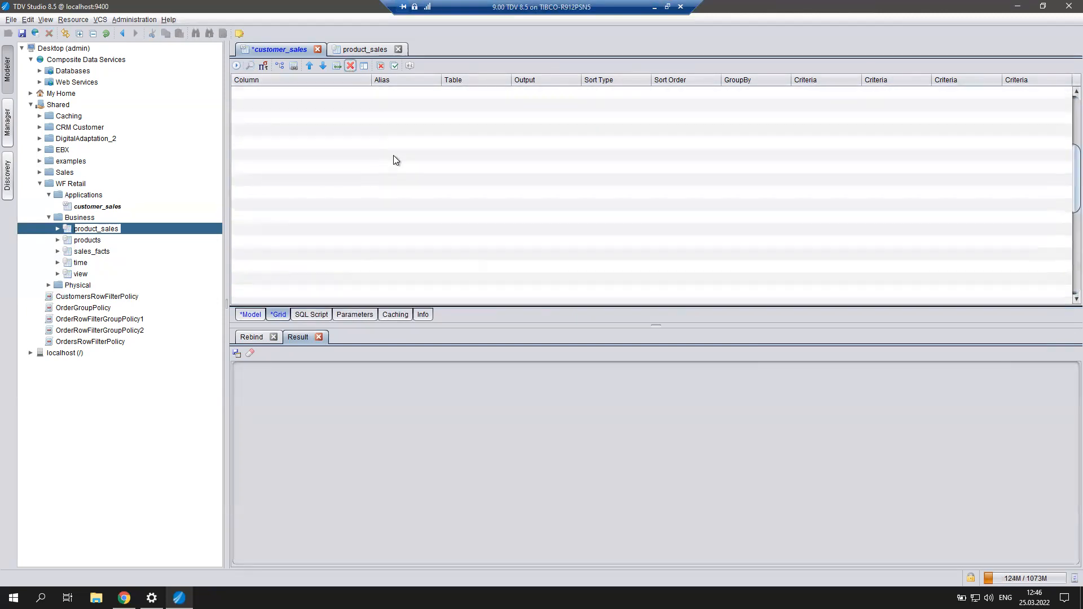
click(237, 65)
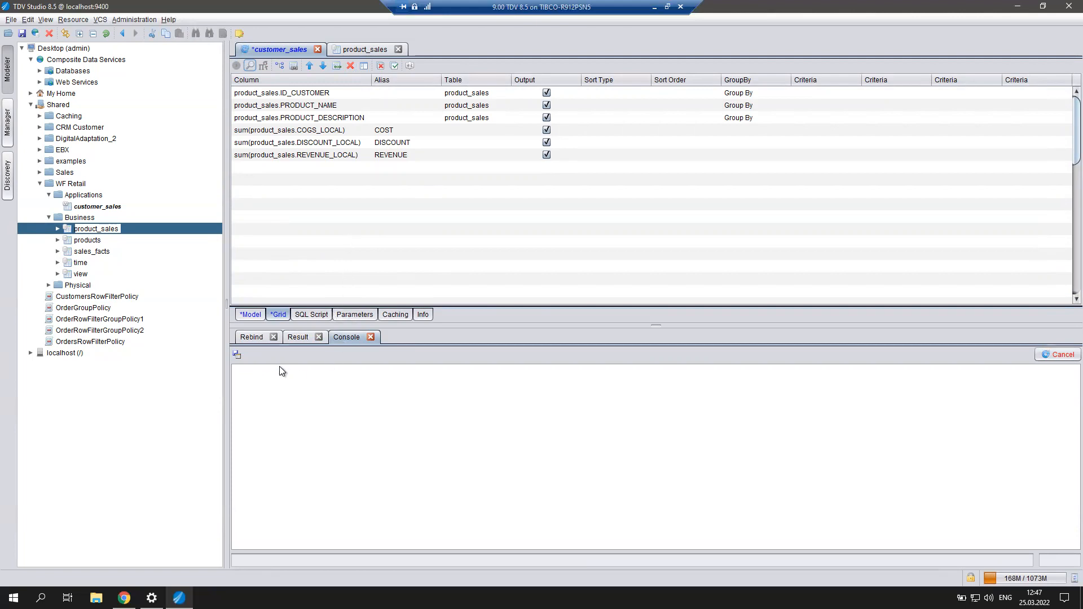
Review the grouped rows per customer and product with summed COST, DISCOUNT and REVENUE.
scroll(356, 432, down, 10)
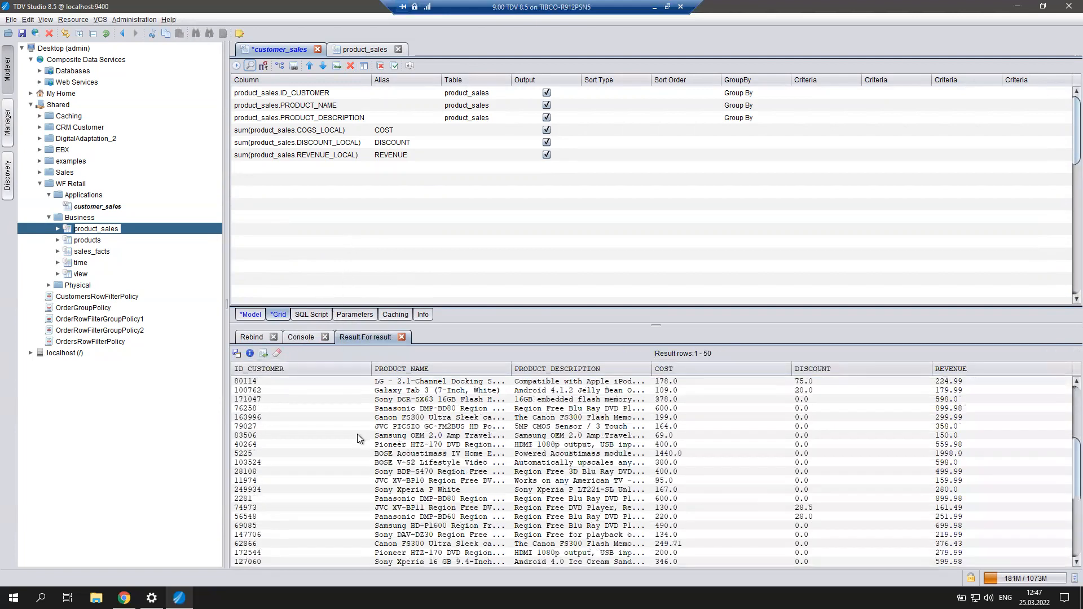
scroll(361, 429, up, 10)
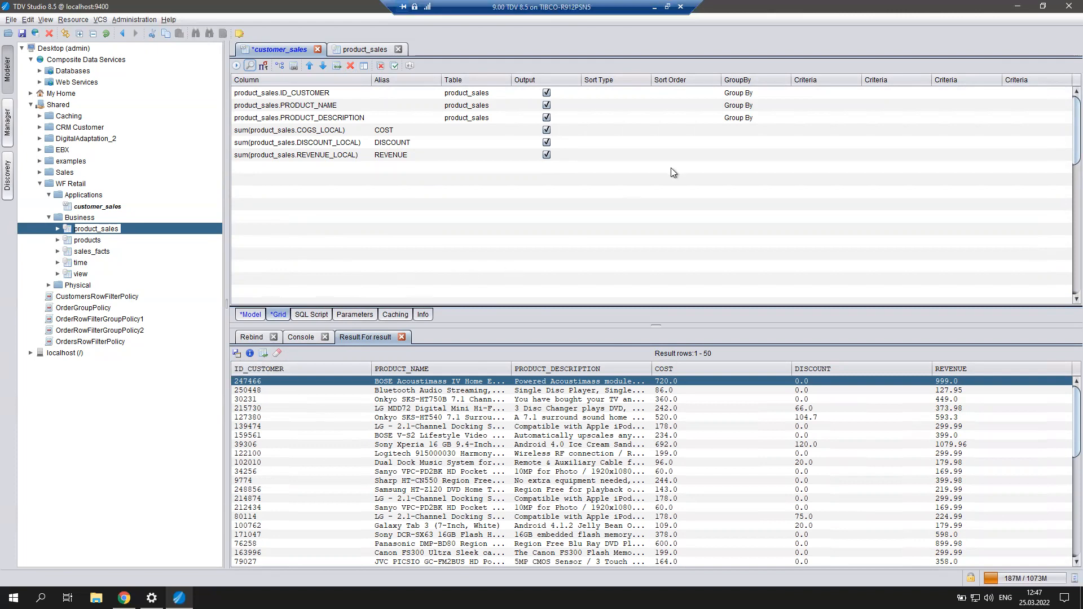
right_click(821, 90)
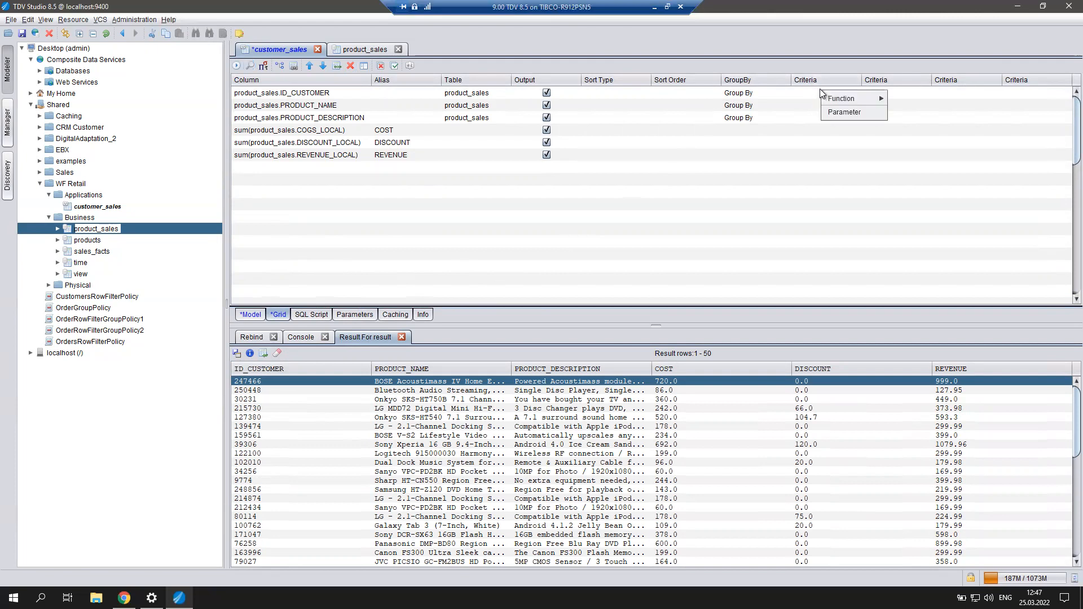
Add a BIGINT parameter IN_CUSTOMER as the ID_CUSTOMER criterion and run the query.
click(845, 111)
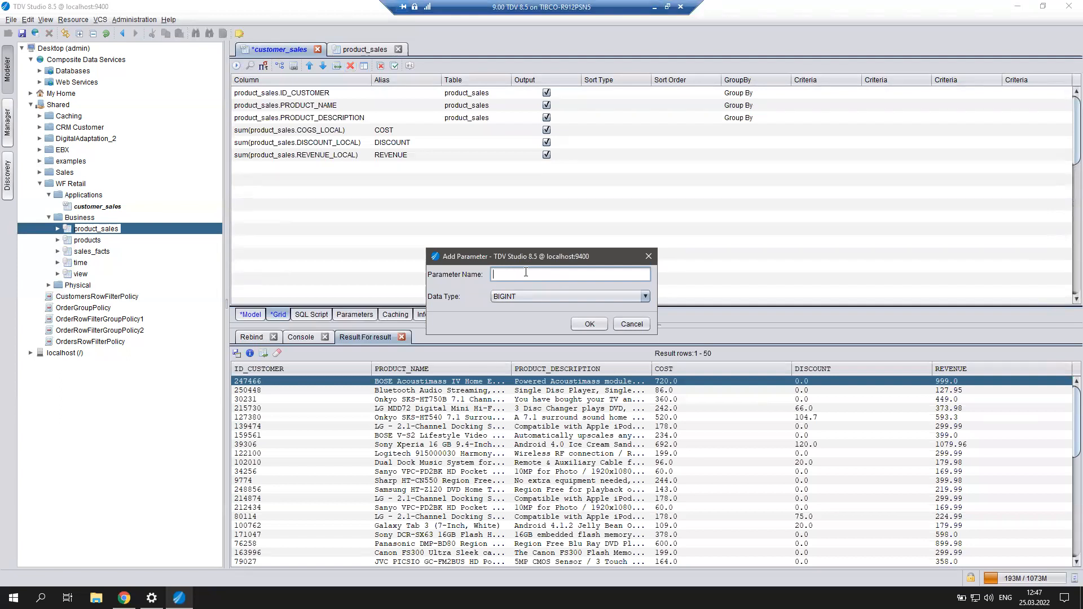
text(IN_CO)
key(BackSpace)
text(USTOMER)
click(590, 324)
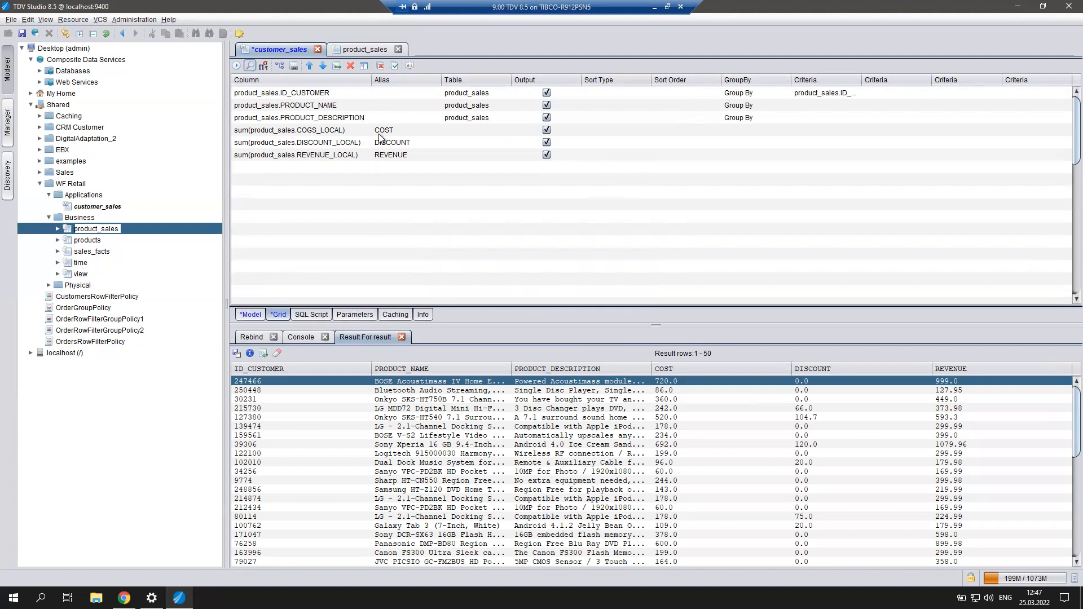
click(235, 67)
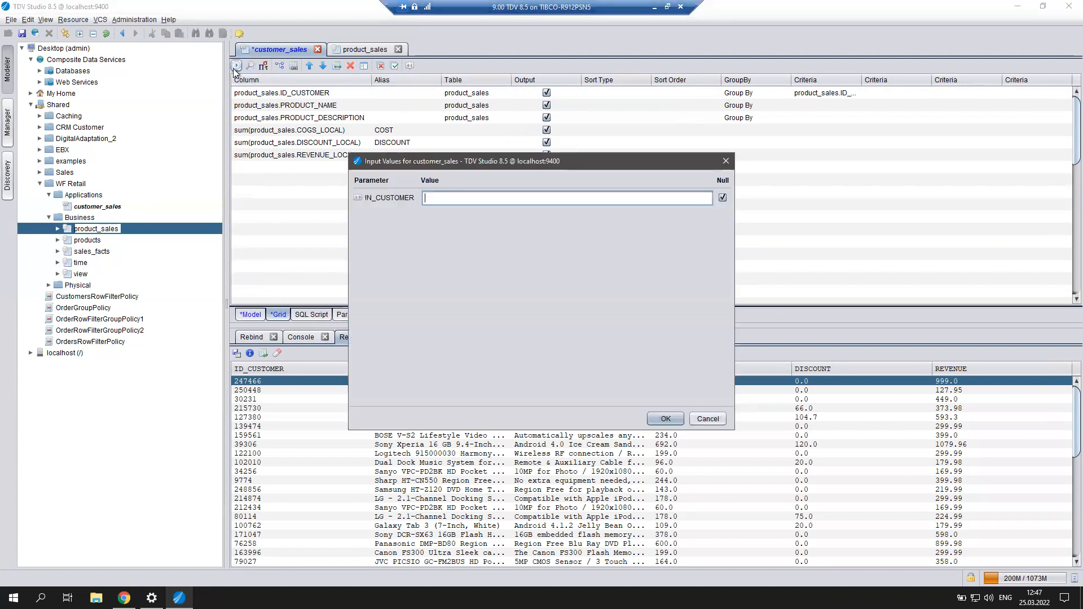
Run customer_sales for a sample customer ID, returning six rows.
text(30231)
double_click(467, 200)
click(663, 415)
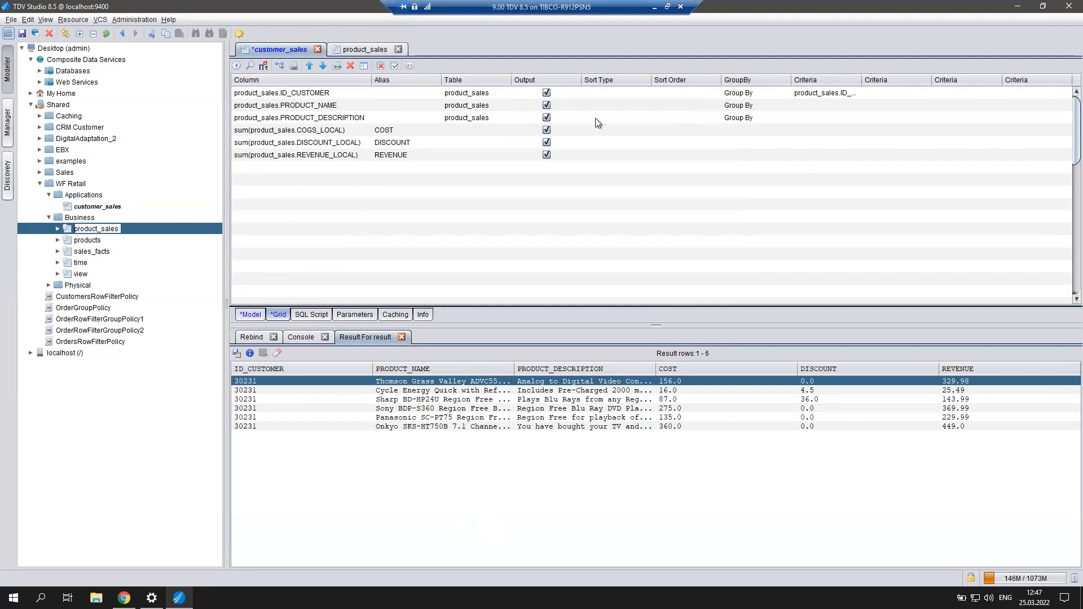
Save the customer_sales view and select it in the resource tree.
click(24, 34)
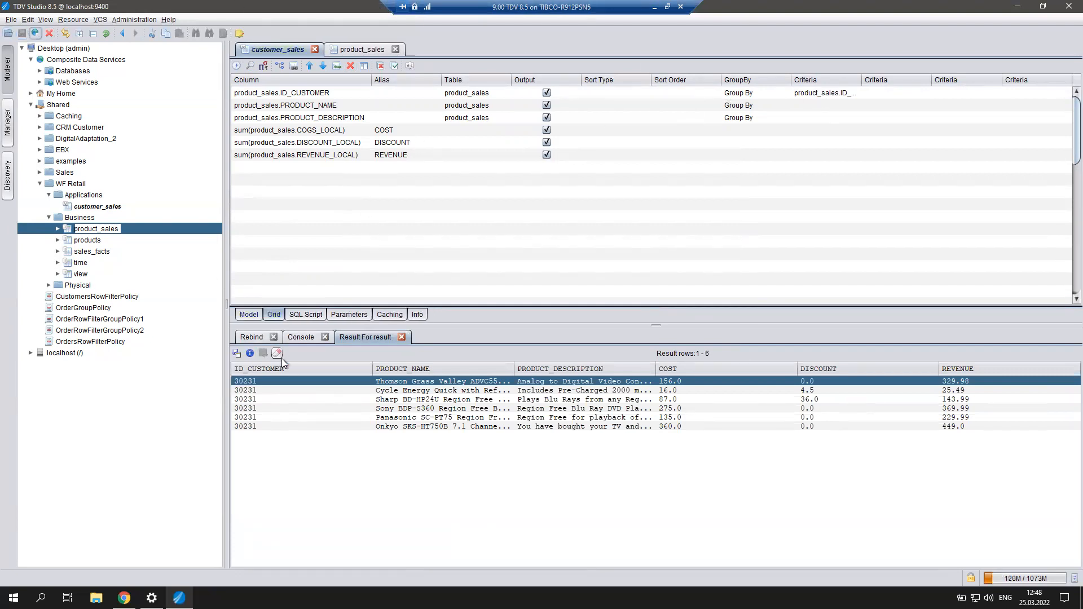
click(109, 231)
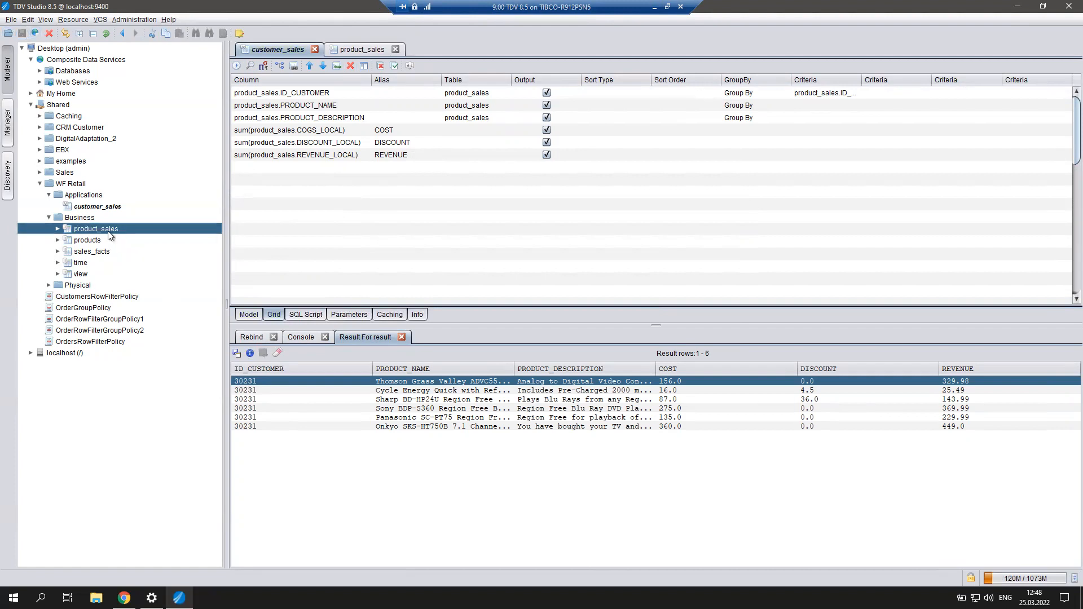
right_click(96, 207)
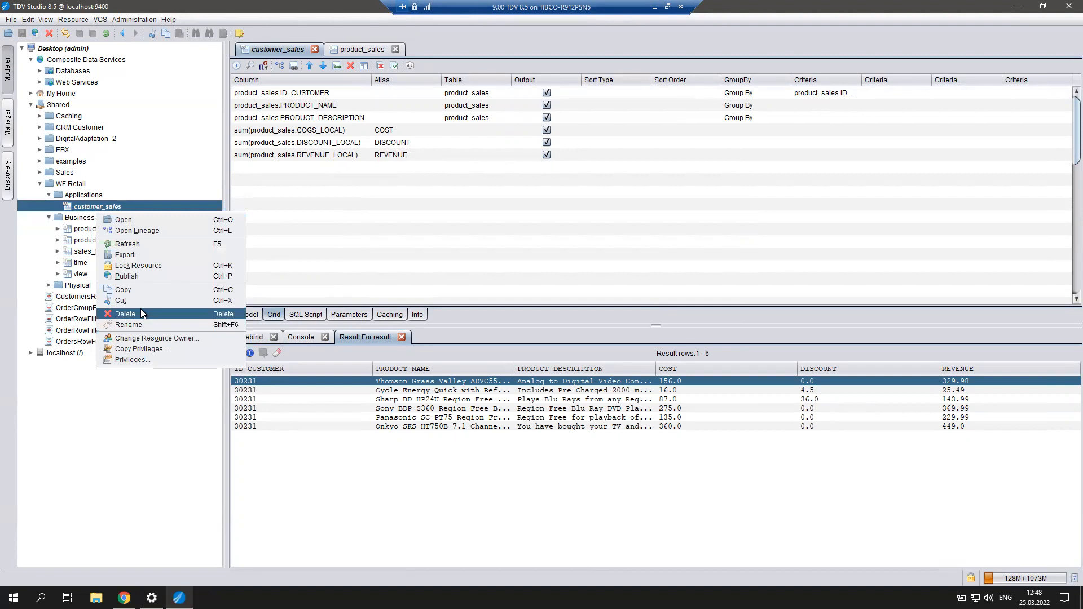
Publish customer_sales to the enterprise_data web service as customer_sales_for_customer.
click(136, 277)
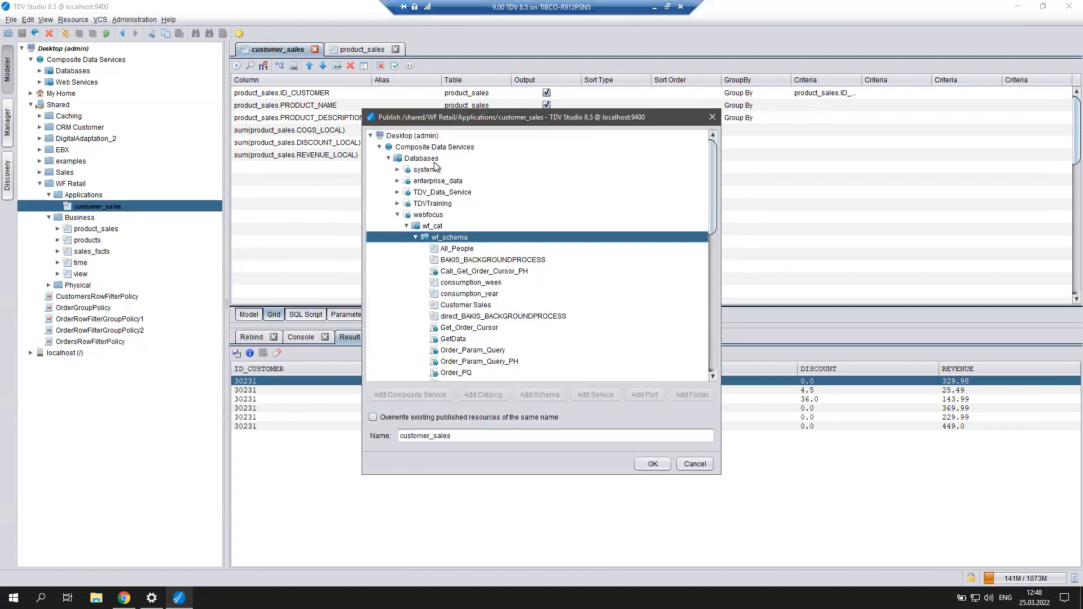
click(391, 160)
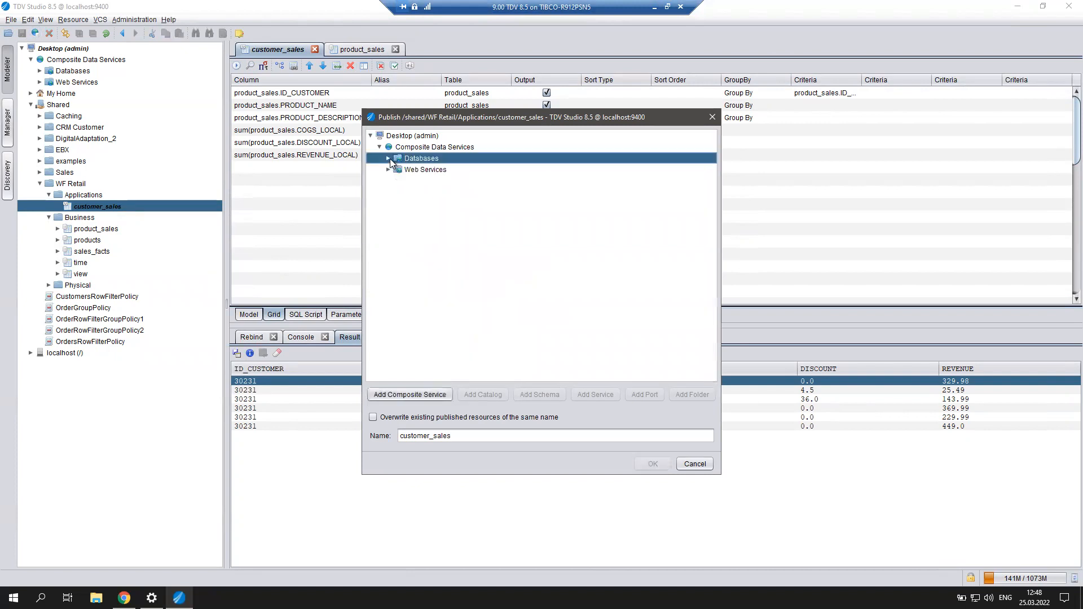
click(389, 169)
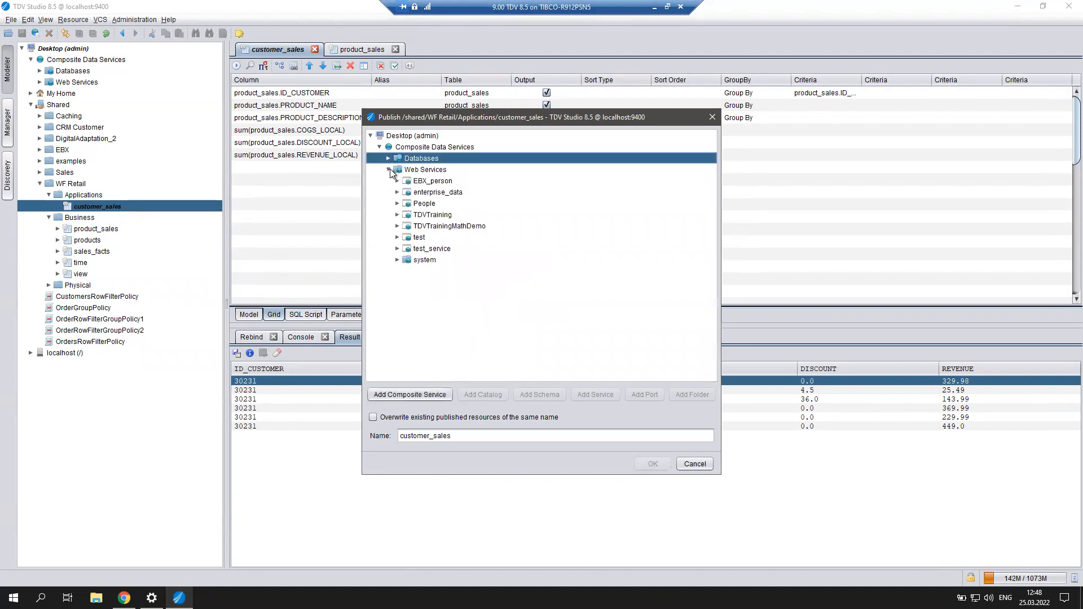
click(447, 192)
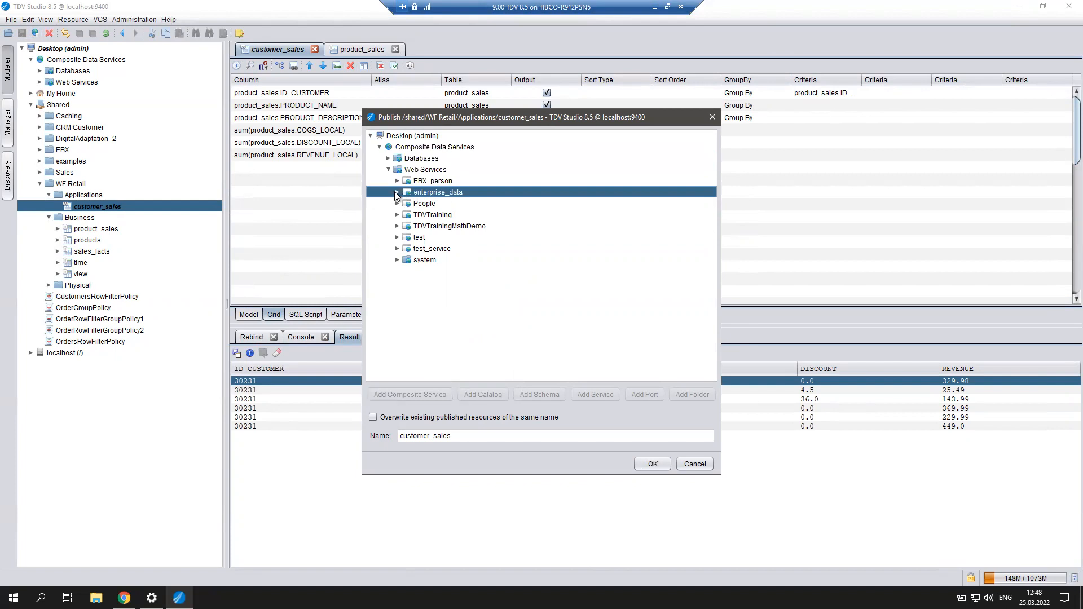
click(398, 192)
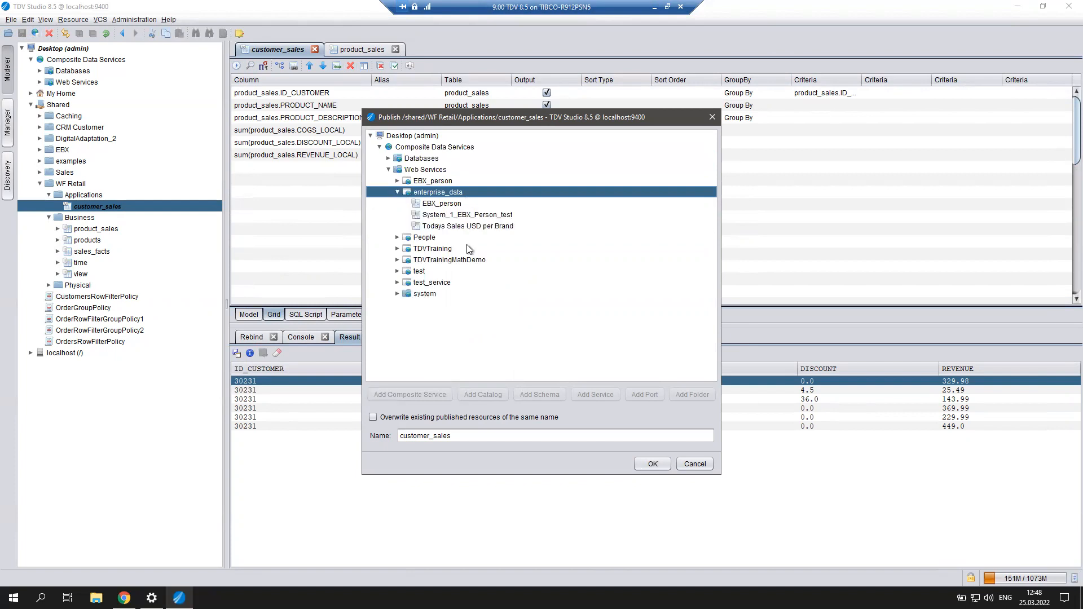
click(490, 436)
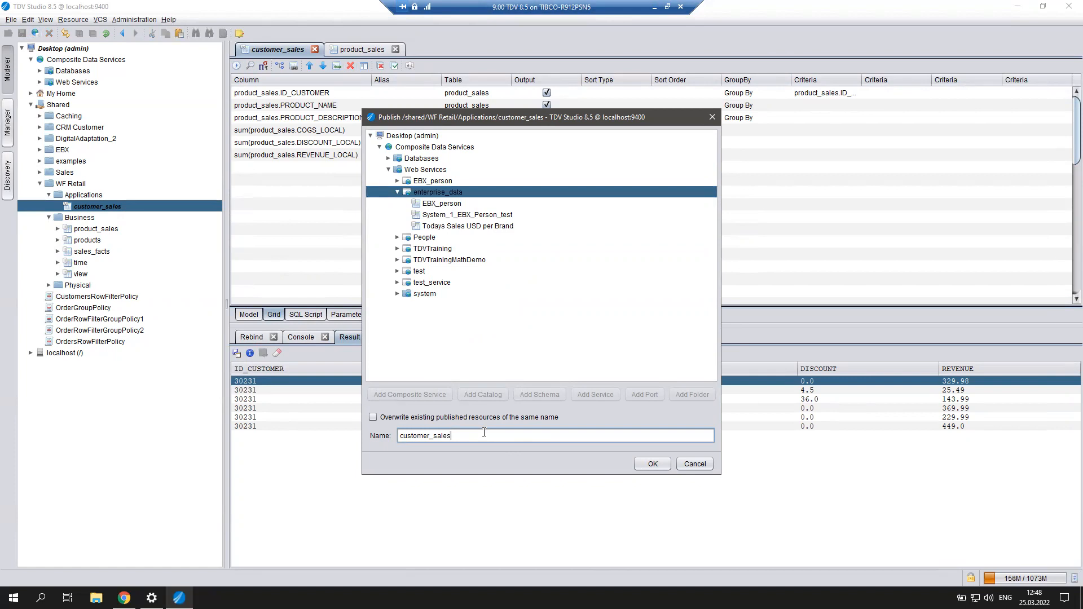
text(_for customer)
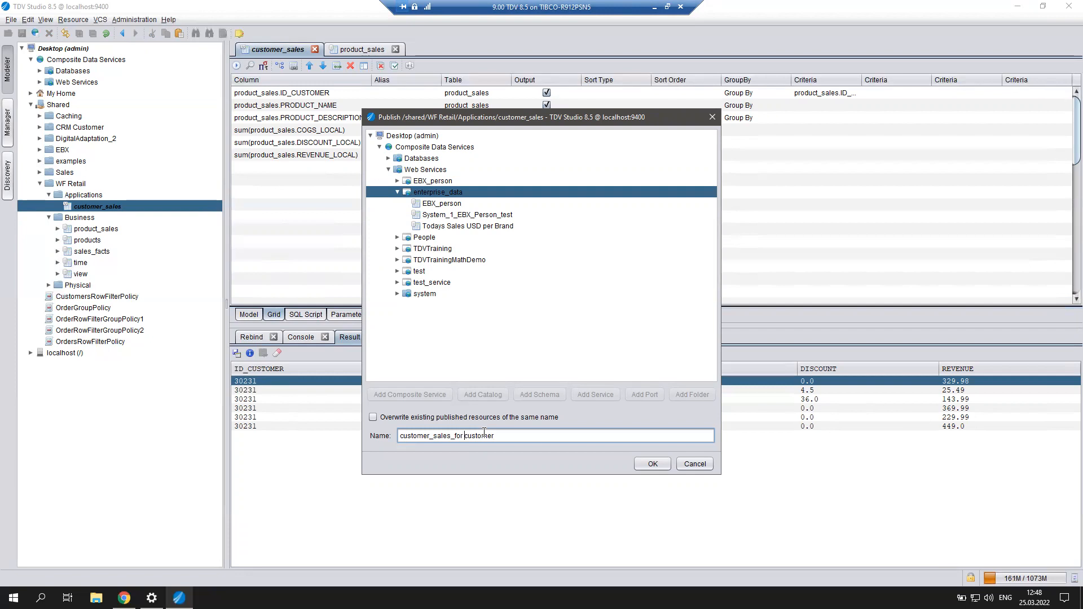
key(BackSpace)
text(_)
click(650, 465)
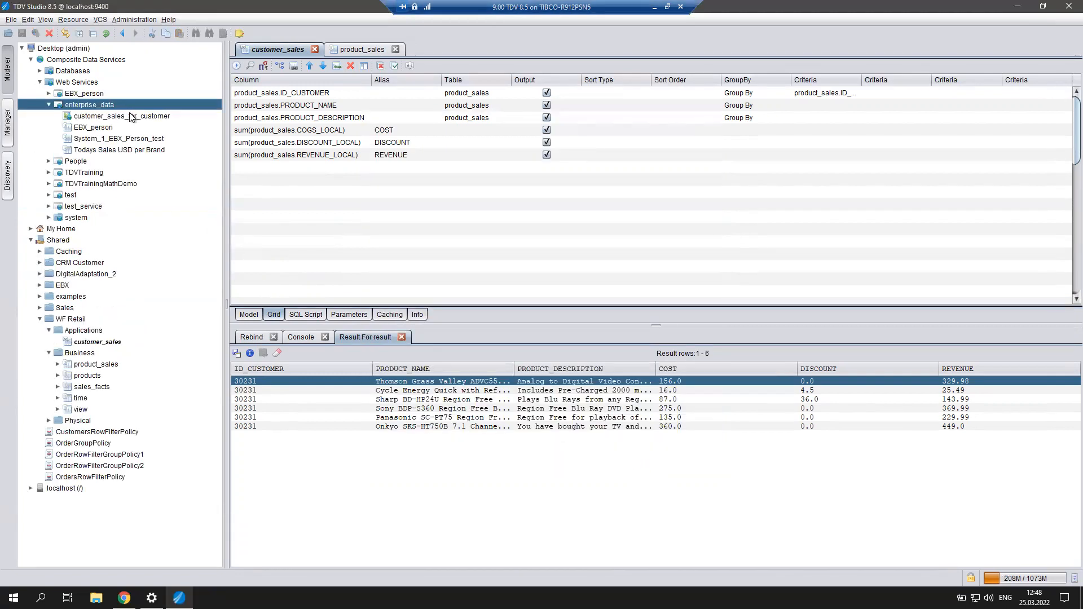
Open the enterprise_data web service definition.
click(129, 116)
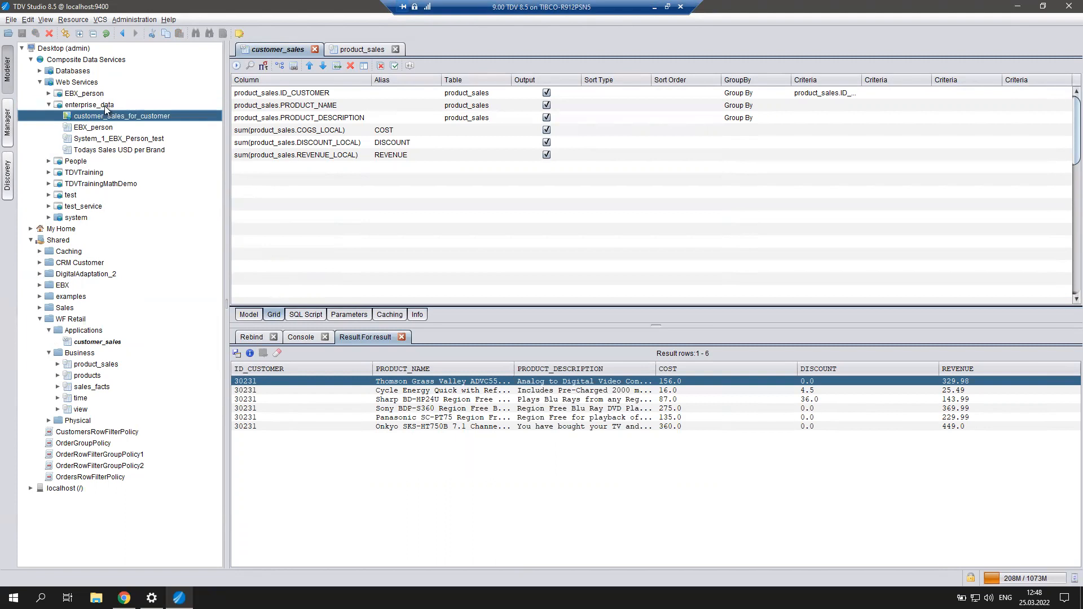
click(104, 106)
right_click(104, 106)
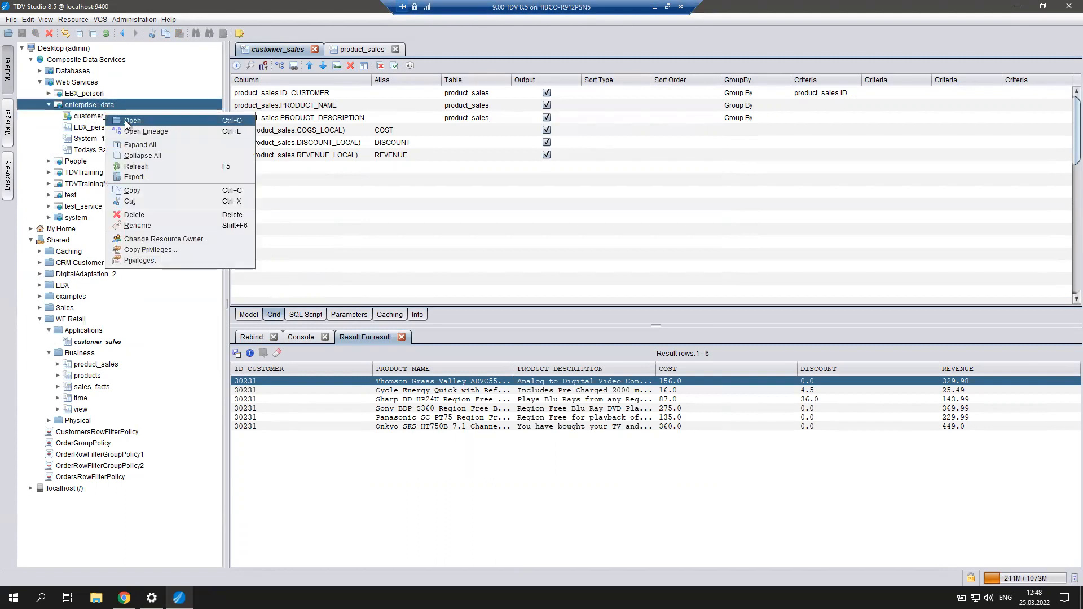
click(128, 121)
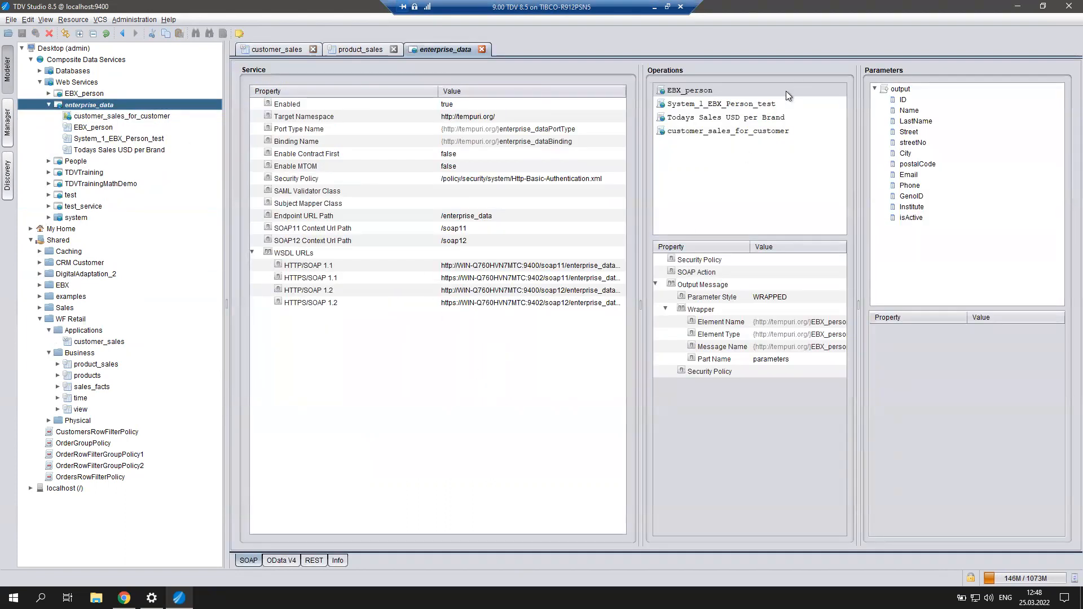
Copy the HTTP/JSON endpoint URL from the service's REST view and open a new Chrome tab.
click(729, 133)
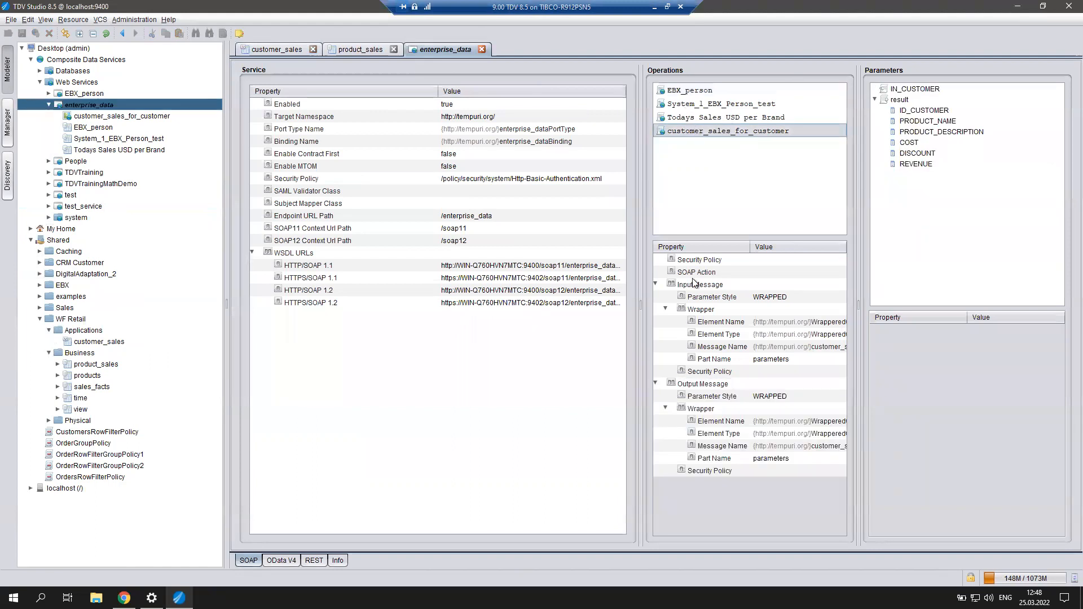
drag(641, 378, 502, 379)
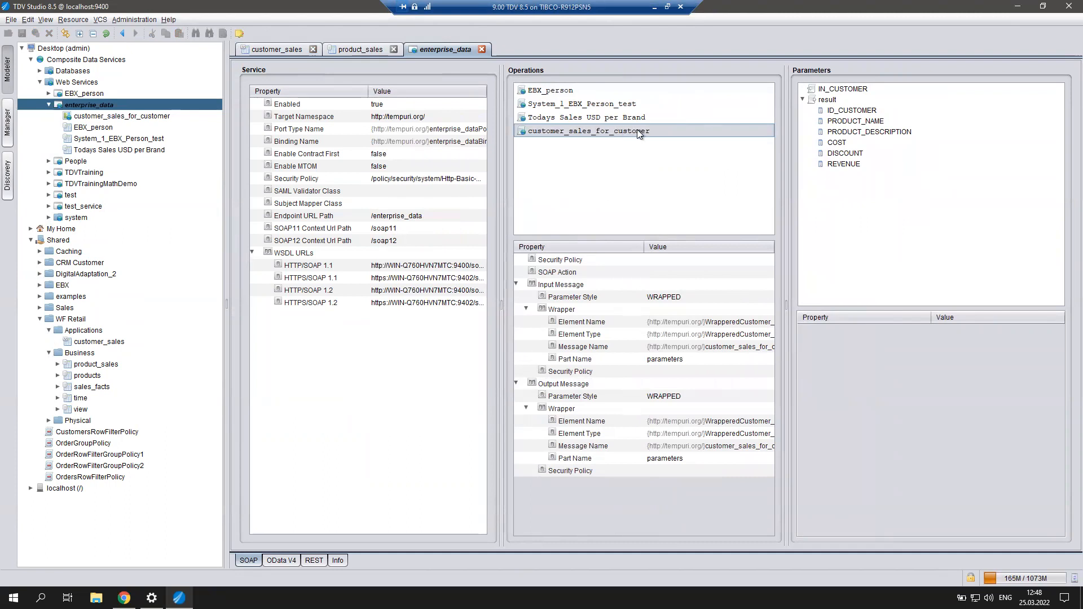
click(307, 560)
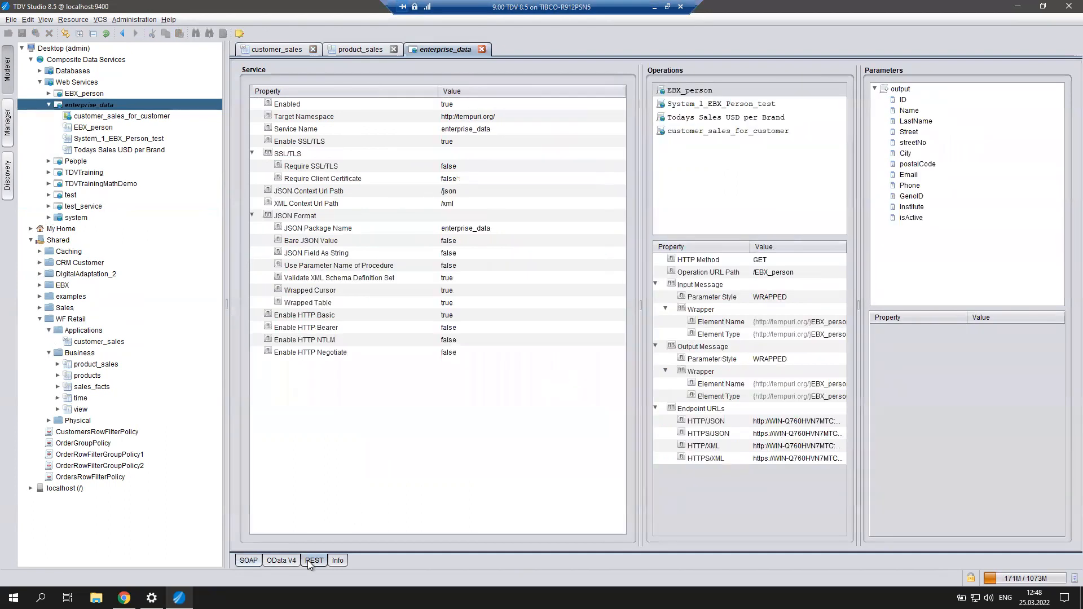
double_click(781, 422)
click(781, 425)
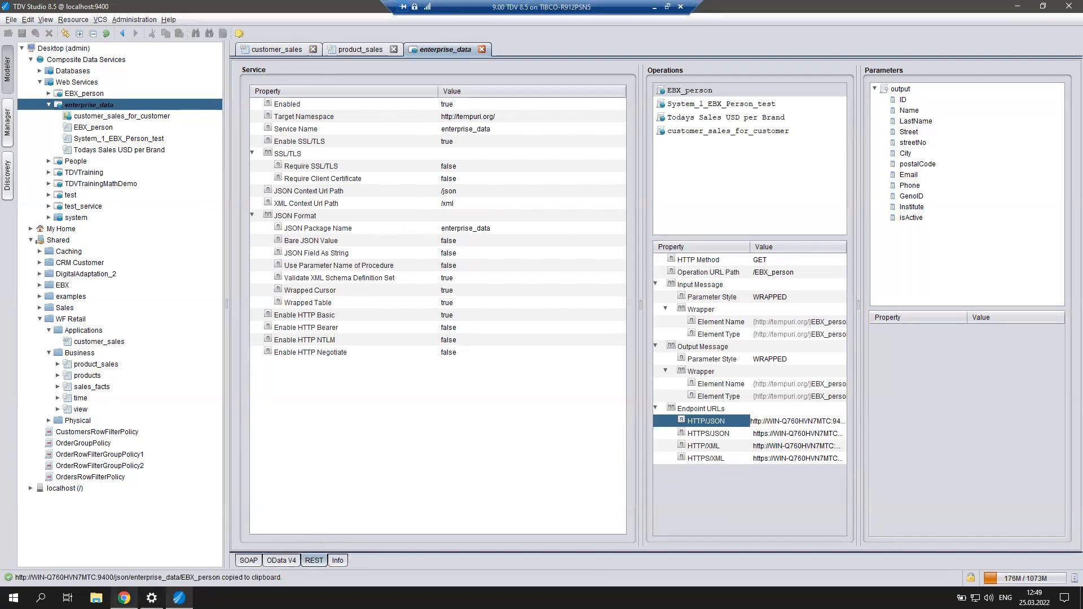
click(124, 598)
click(152, 9)
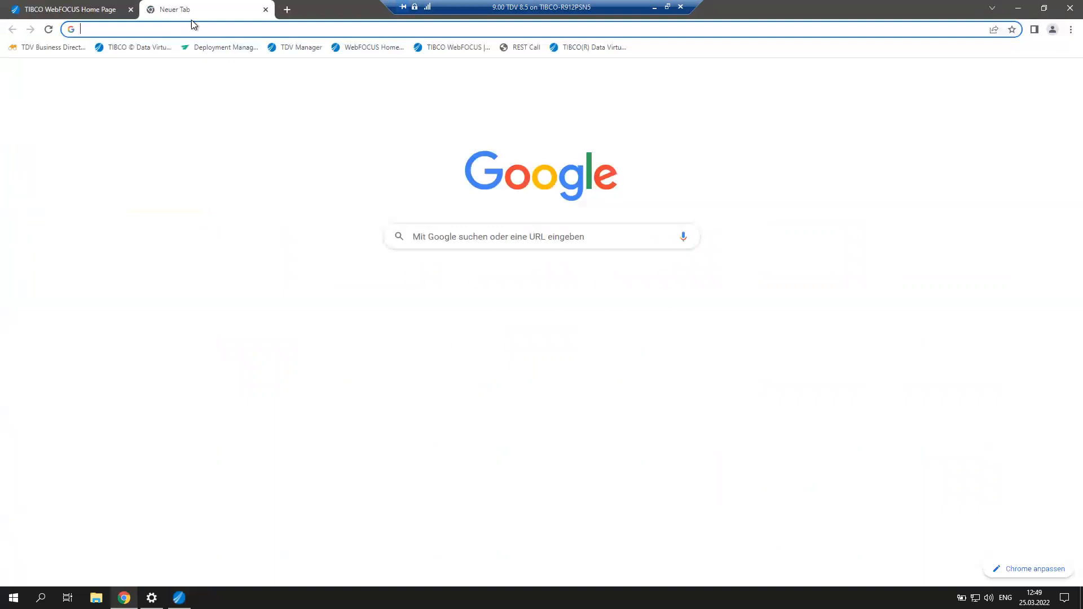
Load the EBX_person JSON endpoint, log in with the account credentials, then close the tab.
key(ctrl+v)
key(Return)
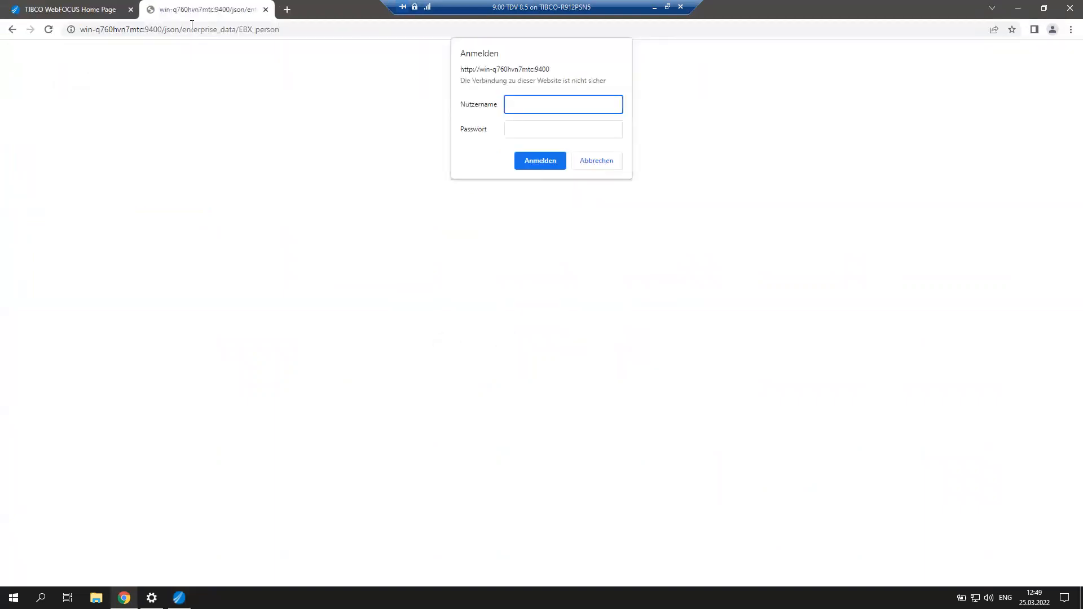
text(admin)
key(Tab)
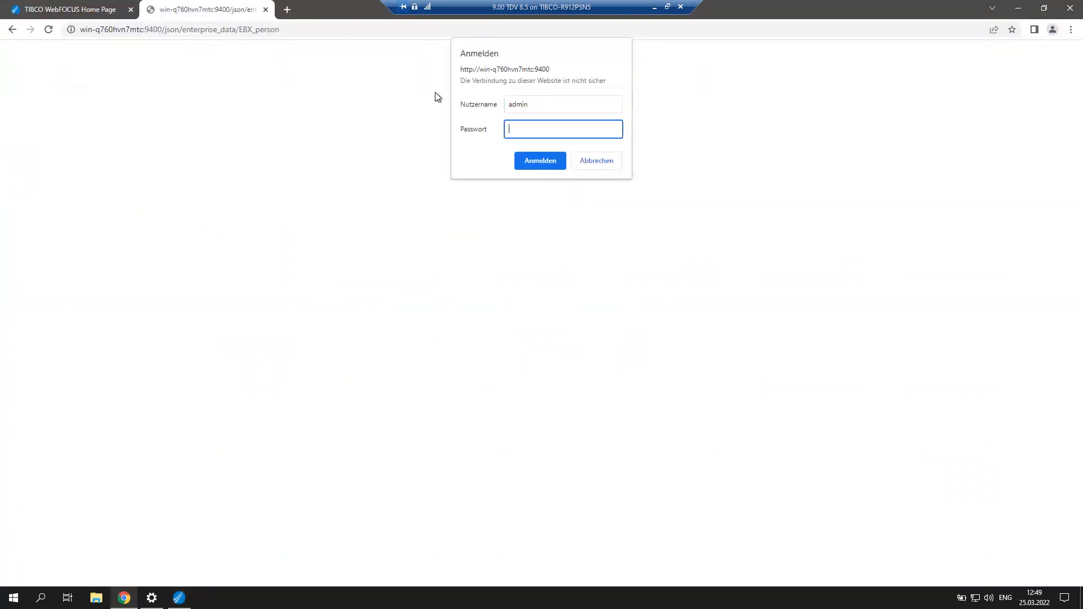
text(admin)
key(Return)
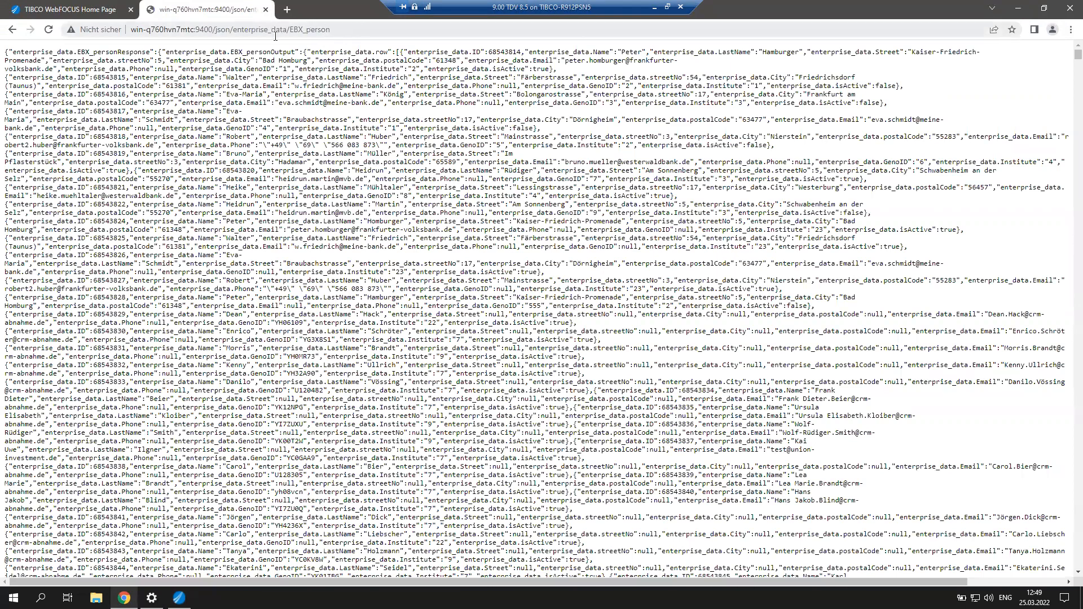
click(266, 10)
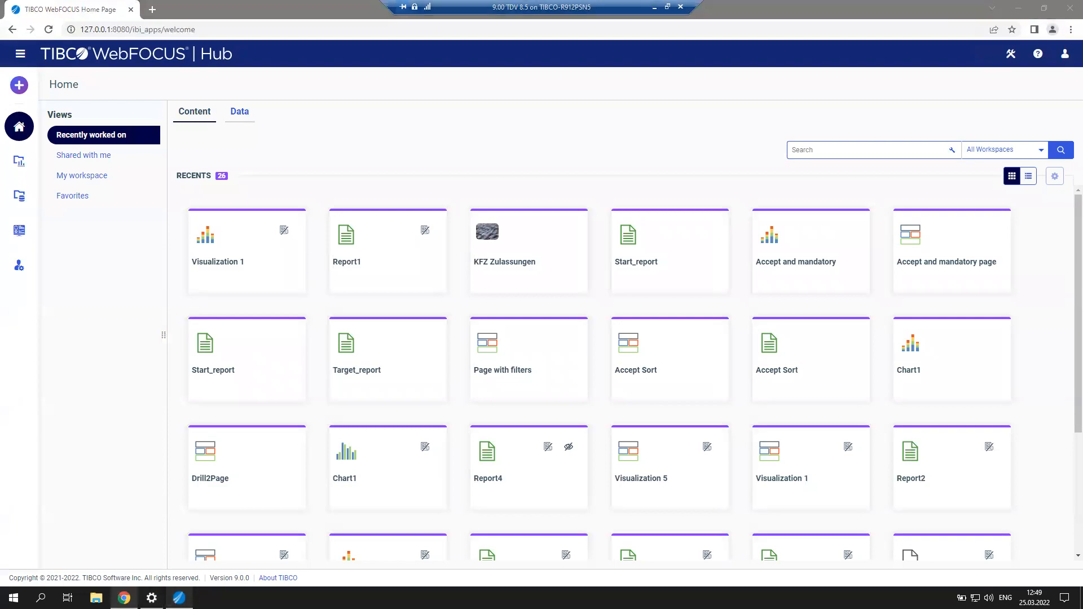
Paste the customer_sales_for_customer HTTP/JSON URL into a new tab, clearing the IN_CUSTOMER placeholder.
click(179, 598)
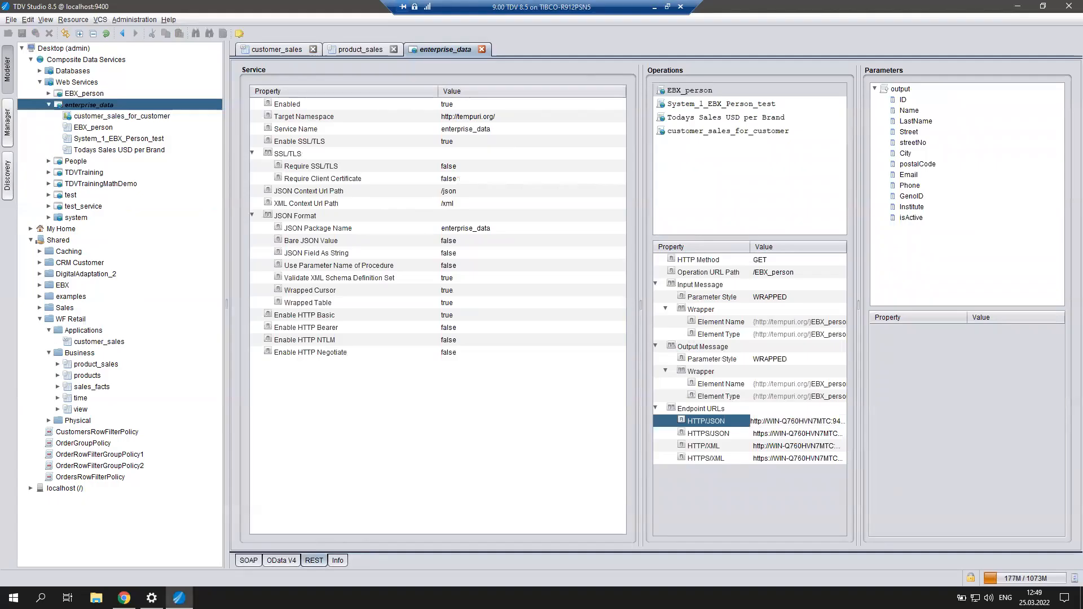
click(745, 131)
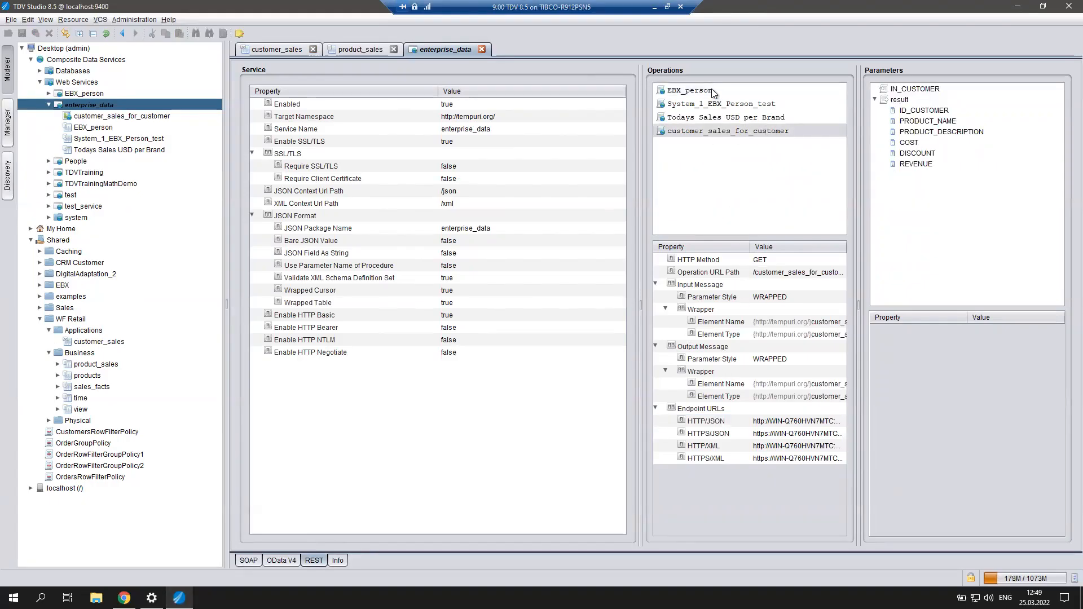
double_click(767, 425)
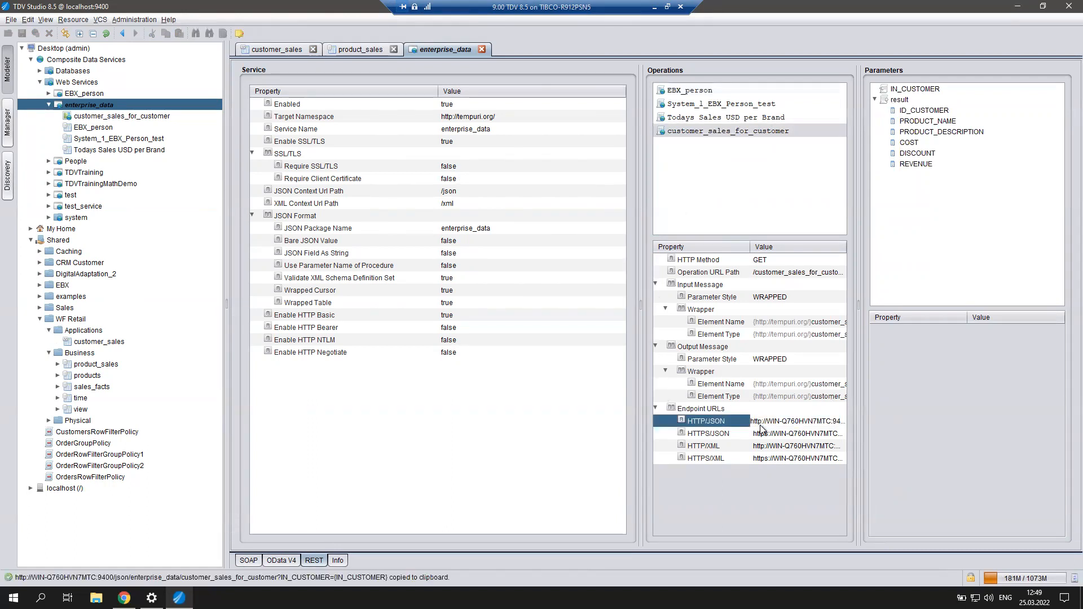
click(124, 598)
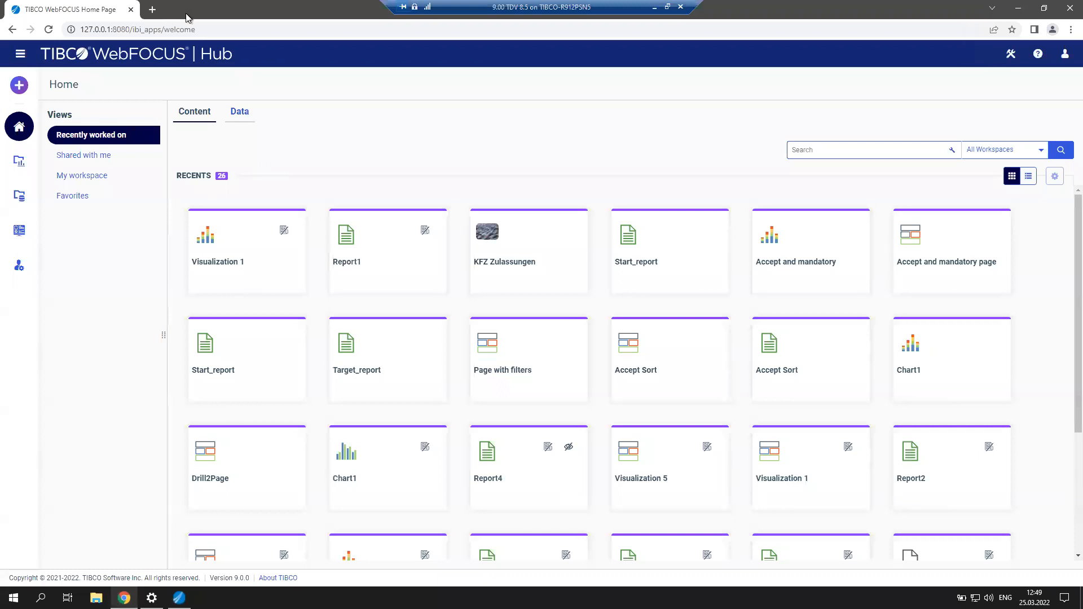
click(153, 9)
key(ctrl+v)
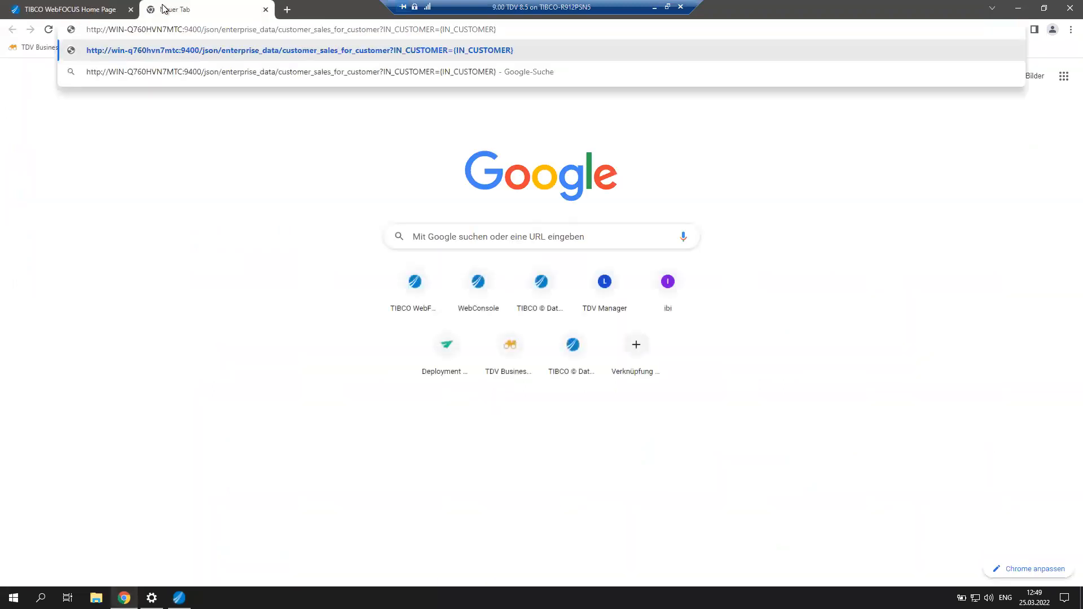
key(BackSpace)
key(BackSpace)
key(BackSpace)
key(BackSpace)
key(BackSpace)
key(BackSpace)
key(BackSpace)
key(BackSpace)
key(BackSpace)
key(BackSpace)
key(BackSpace)
key(BackSpace)
key(BackSpace)
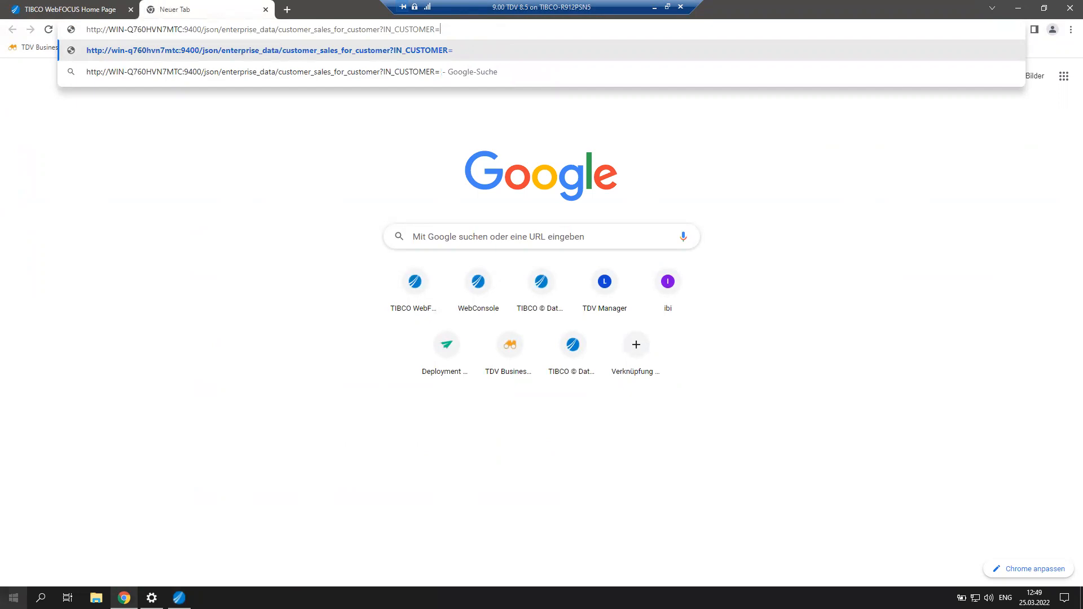
Fill in a sample customer ID from the TDV results and load the JSON response.
key(alt+Tab)
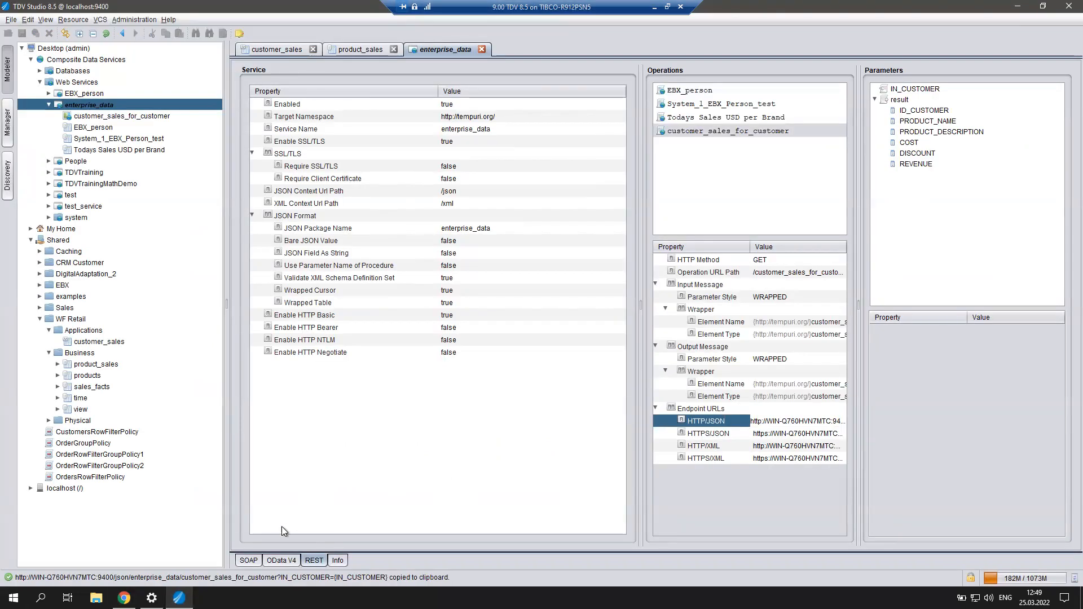
click(364, 51)
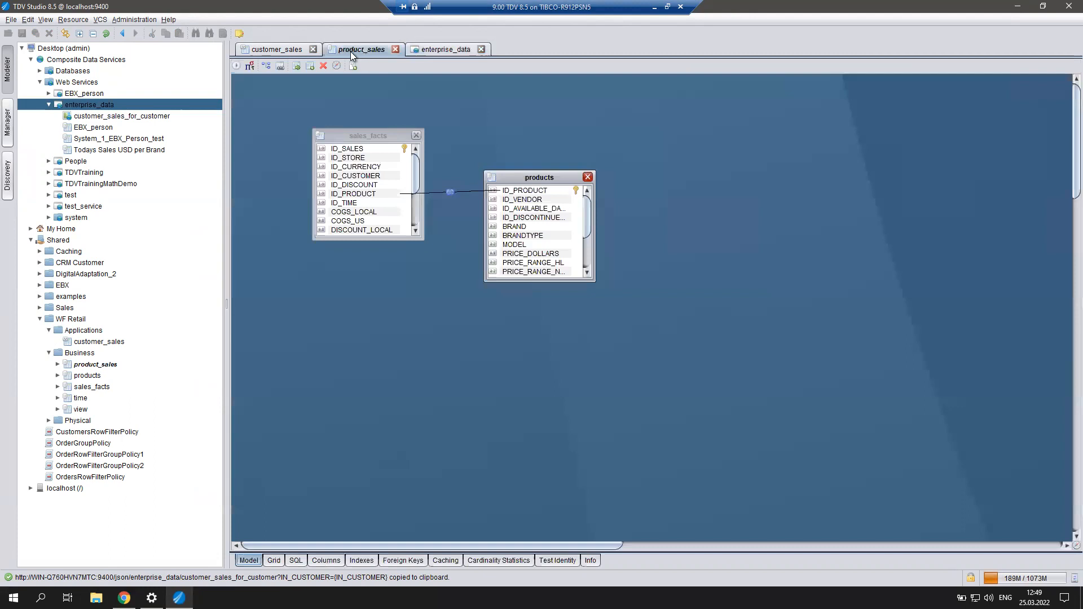
click(261, 51)
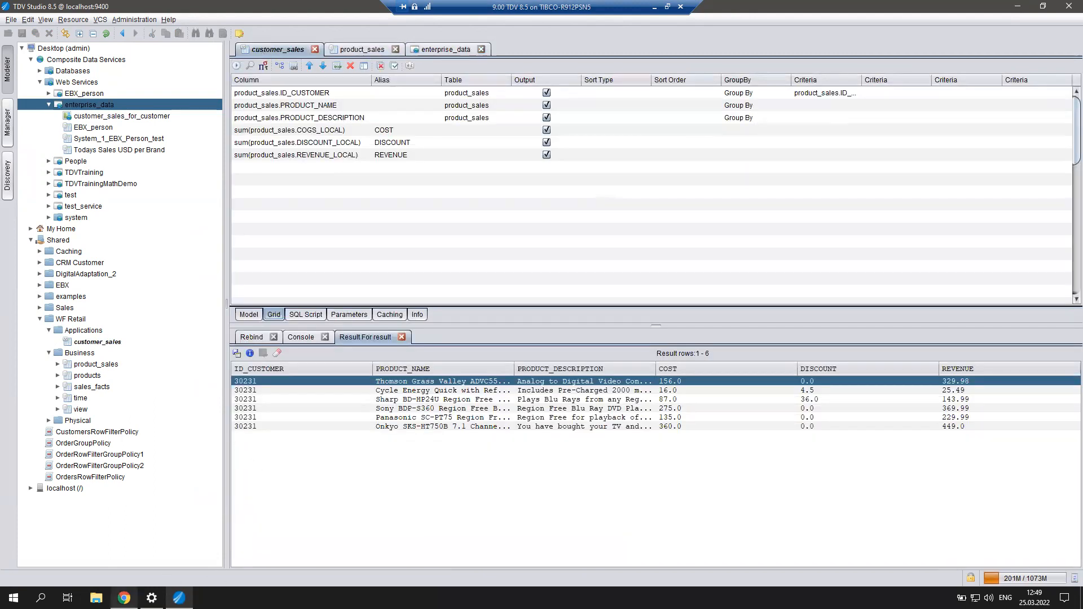
click(124, 598)
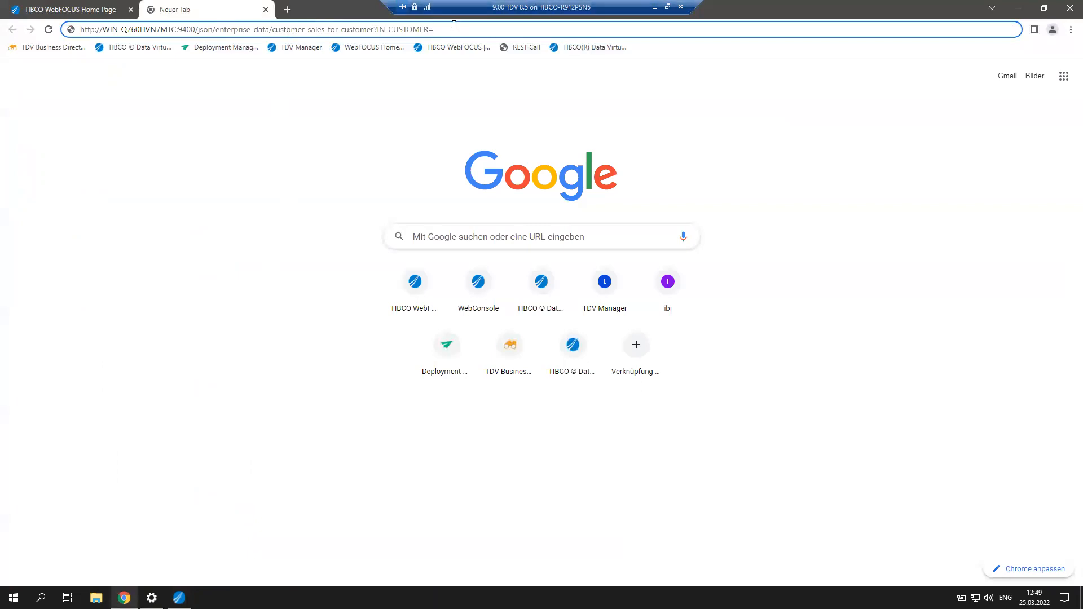
text(30)
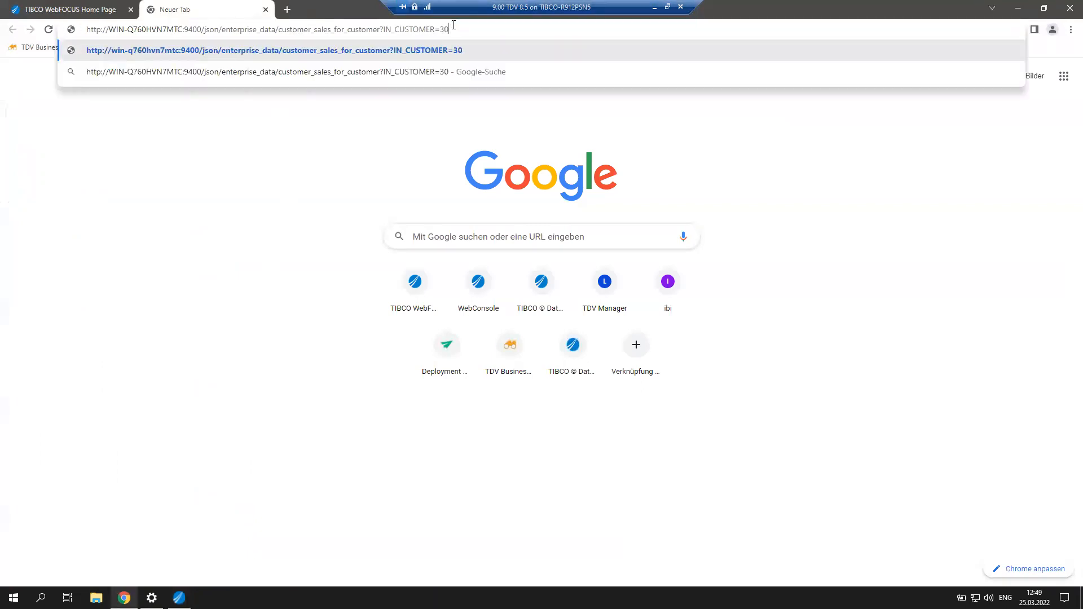
text(231)
key(Return)
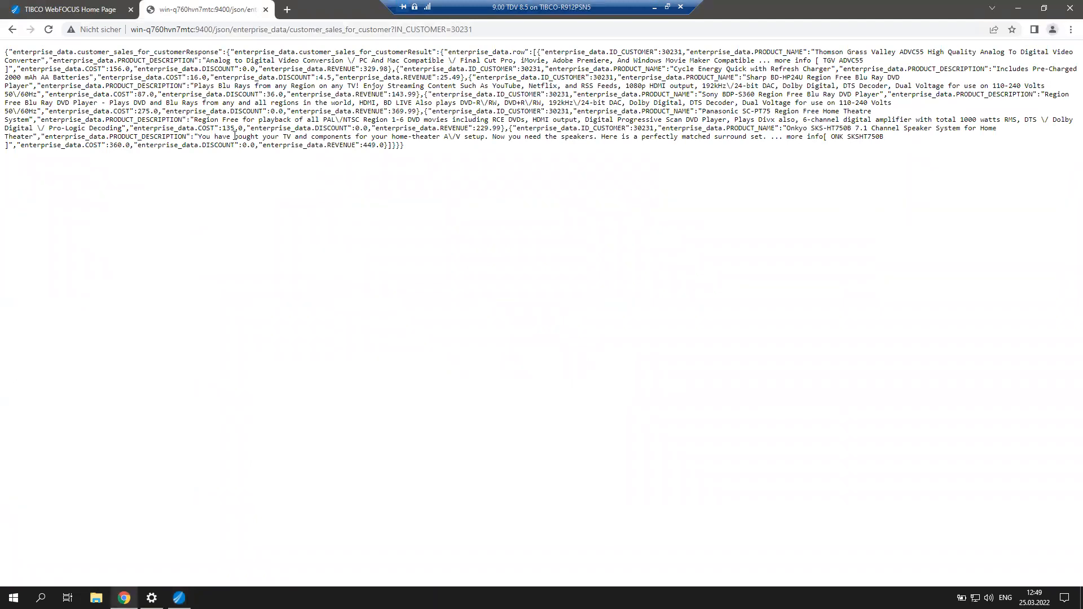
Compare the six JSON sales rows with the TDV results, then return to the WebFOCUS Hub.
click(514, 26)
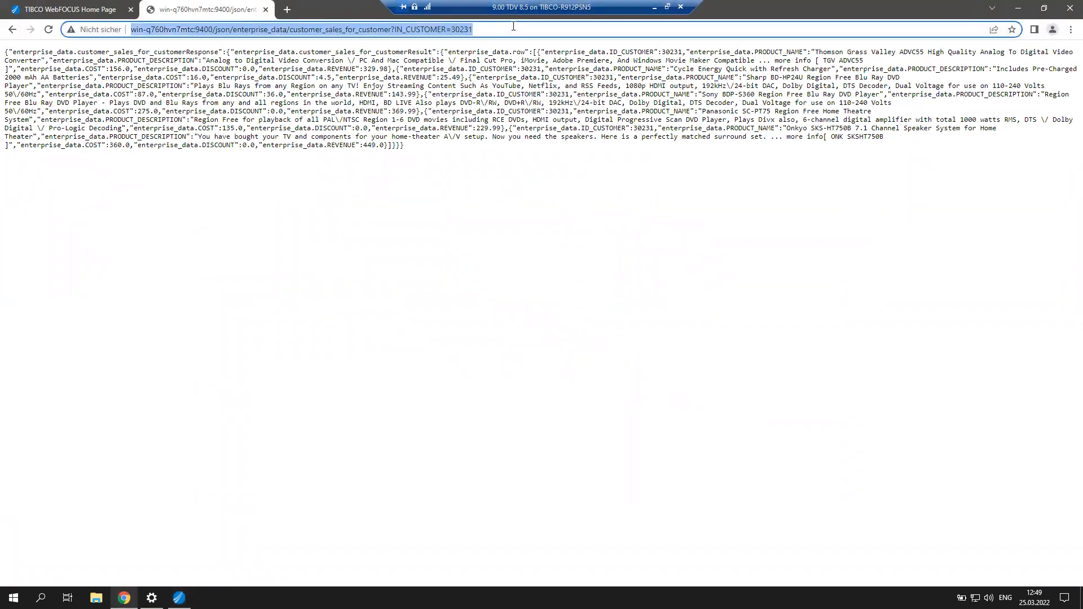
click(124, 597)
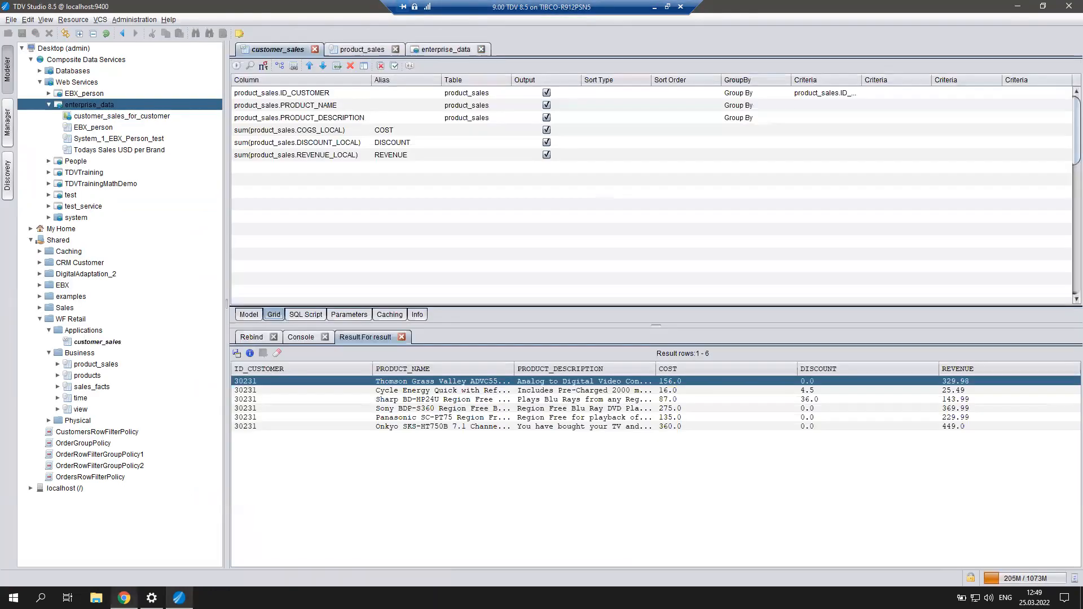
click(124, 597)
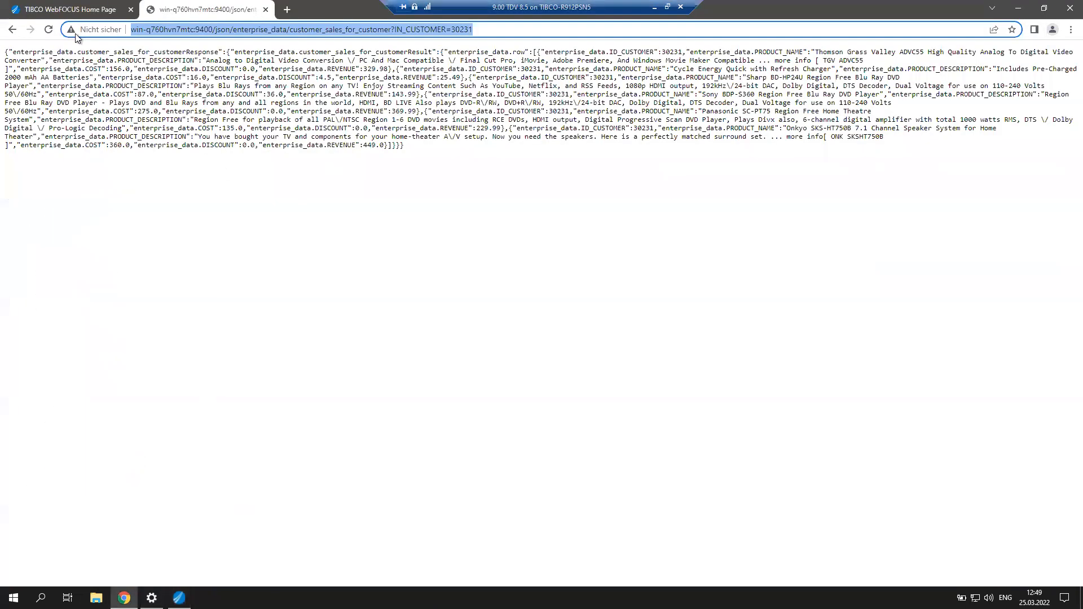
click(71, 10)
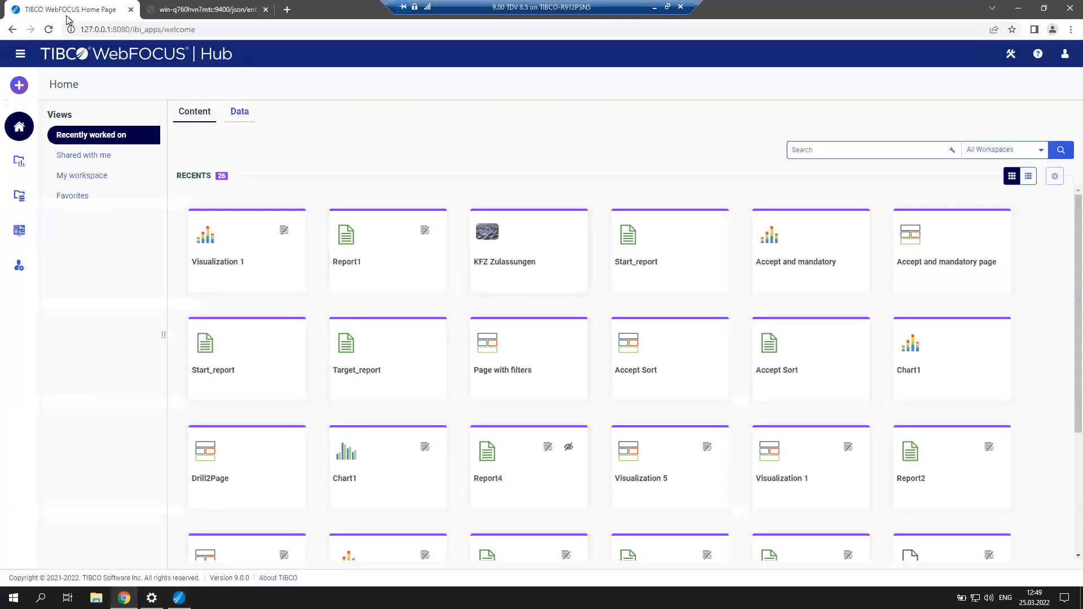
Start a new REST connection from the advanced data source list.
click(22, 90)
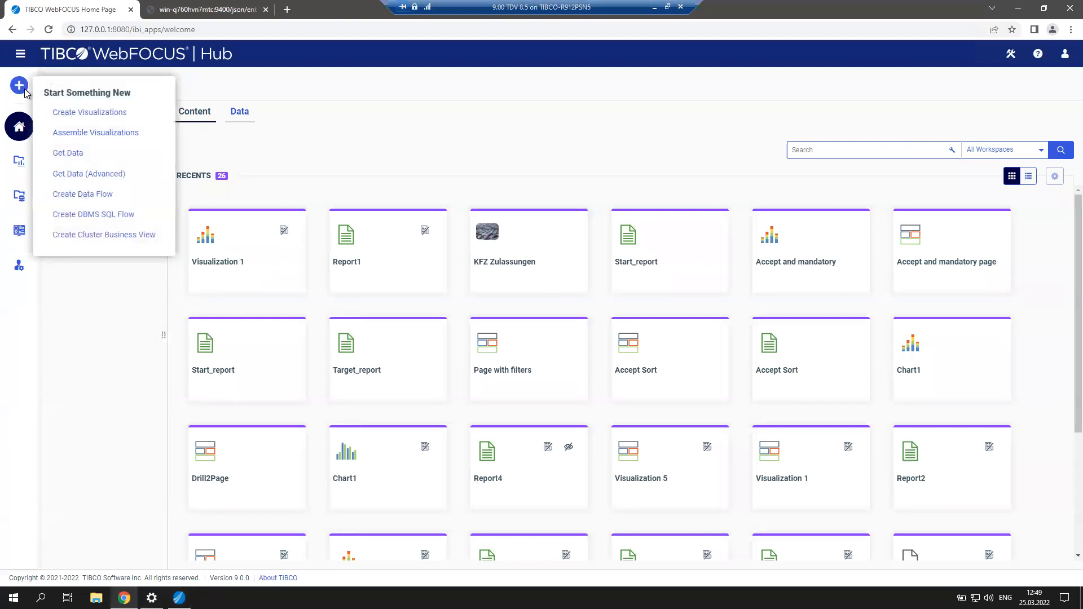
click(126, 177)
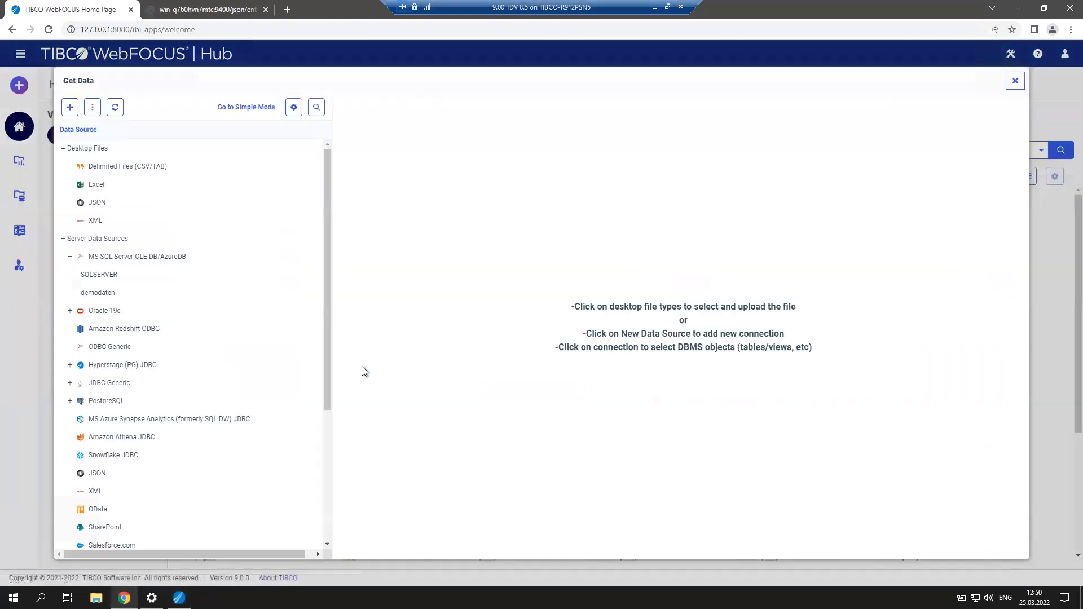
scroll(184, 411, down, 2)
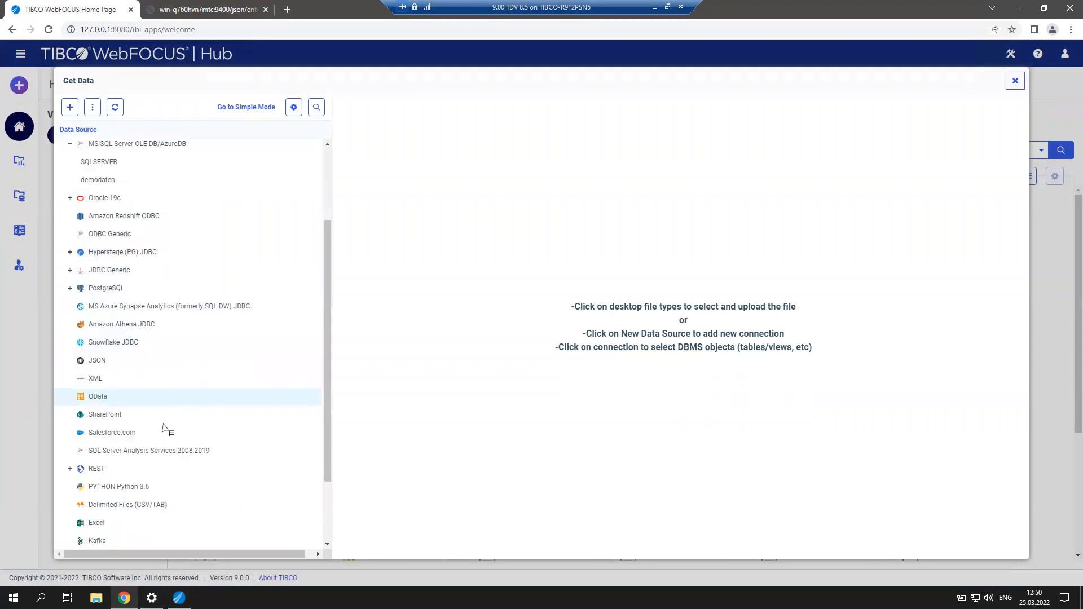
click(70, 469)
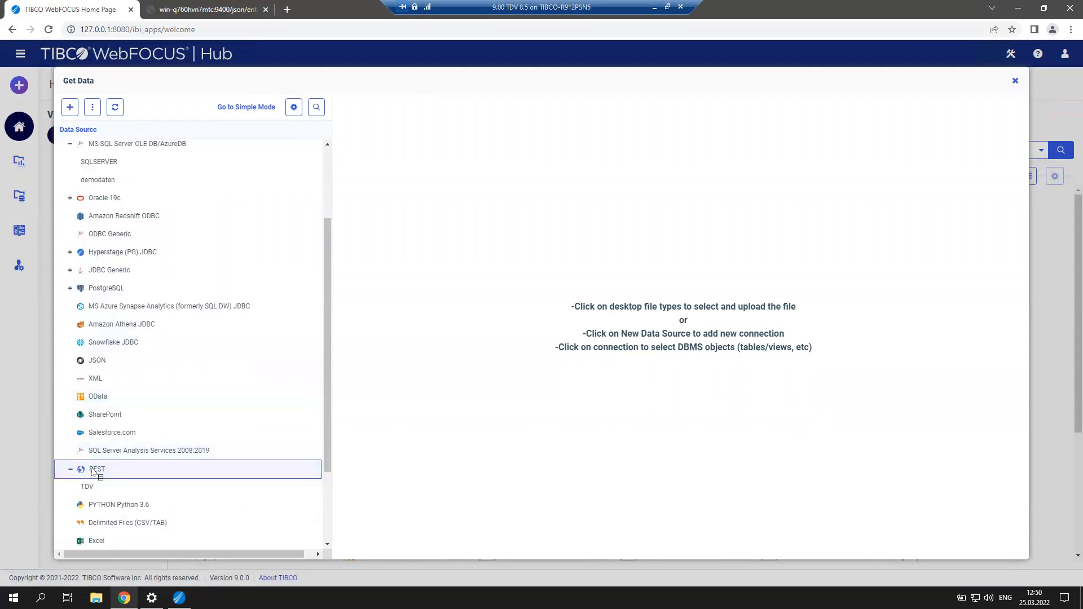
right_click(93, 472)
click(143, 480)
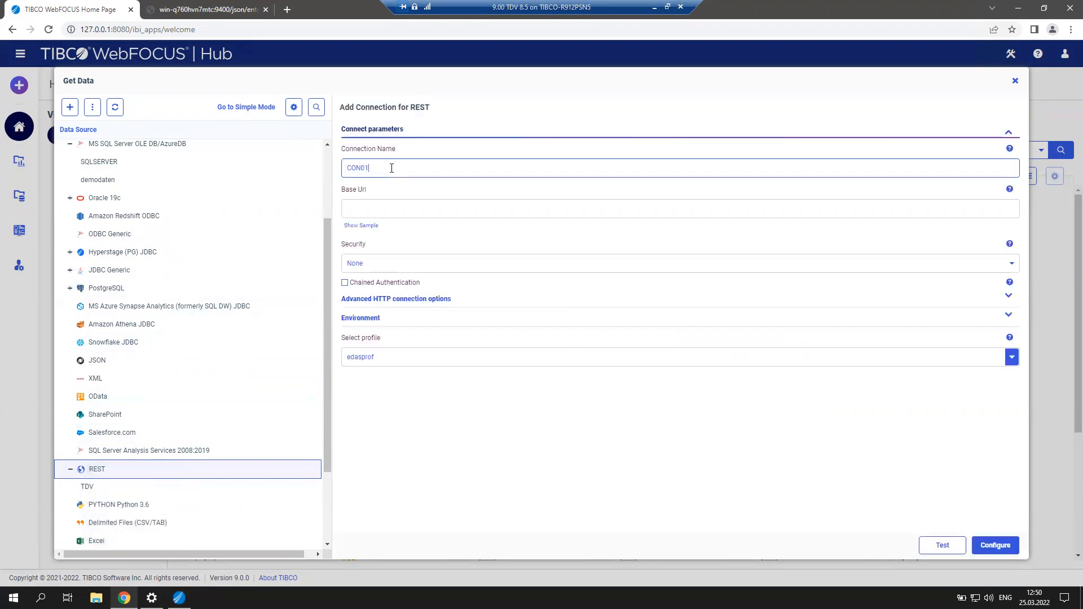
Name it TDV Enterprise Data with only the TDV server and port as base URL.
text(TDV Enterprise Da)
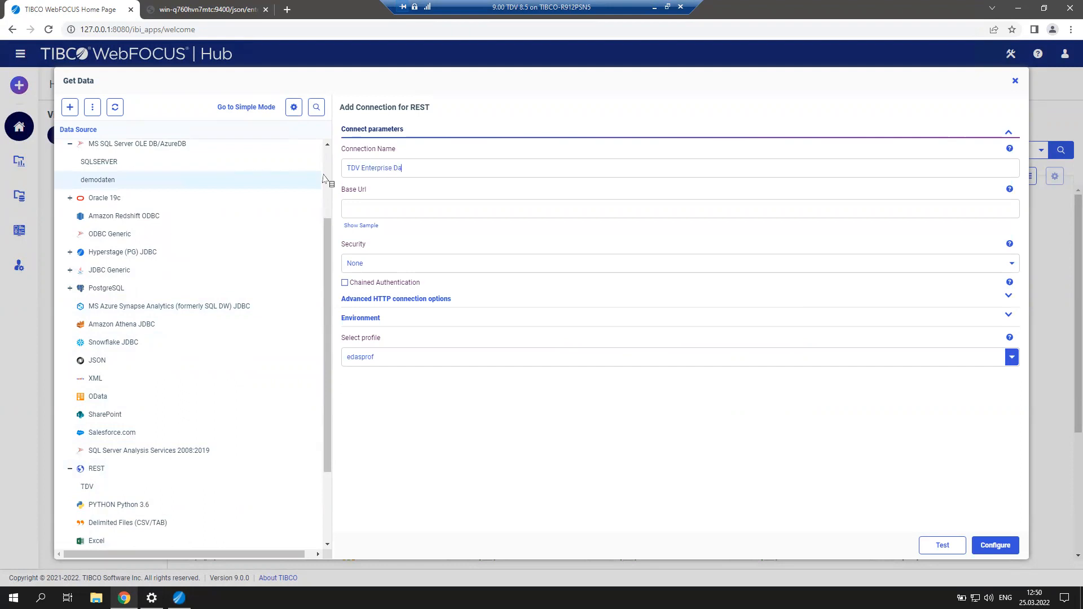
text(ta)
click(364, 209)
key(ctrl+v)
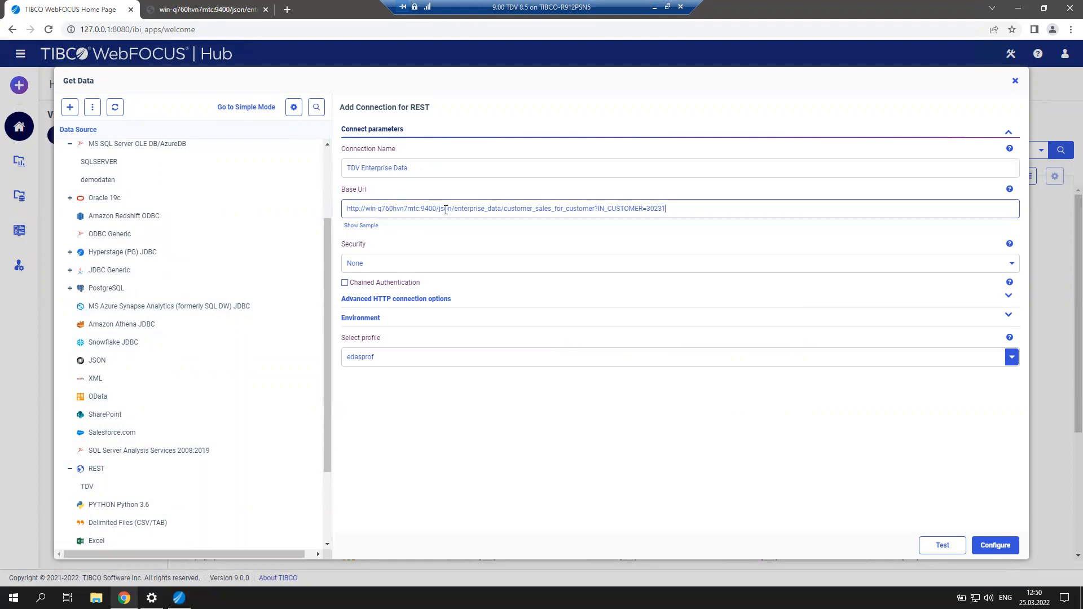
drag(438, 210, 728, 206)
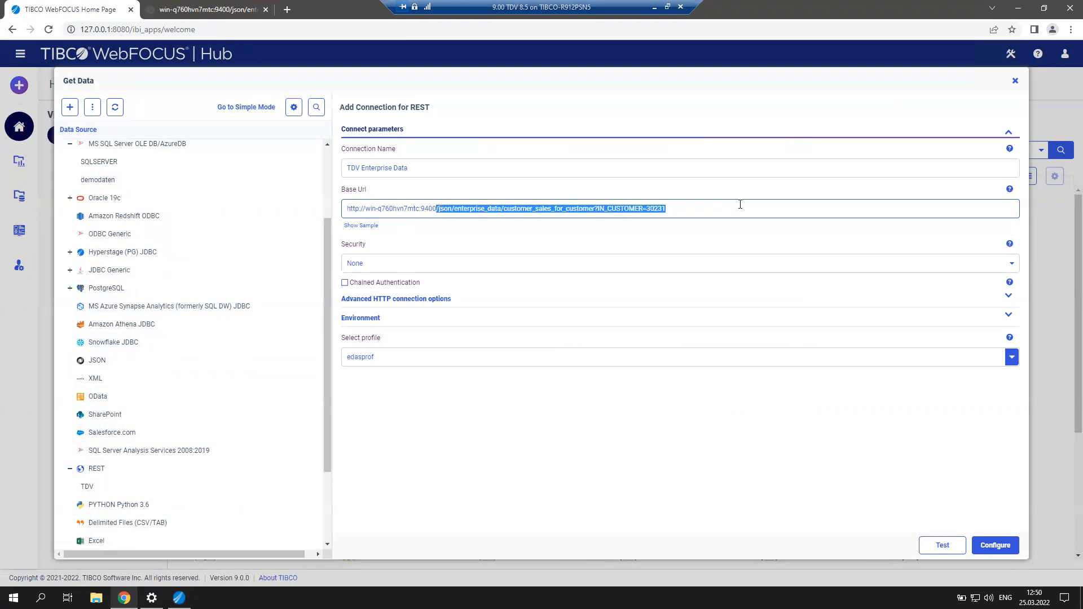
key(BackSpace)
Set Explicit security with the user name and password, and submit the configuration.
click(412, 265)
click(382, 306)
text(pat)
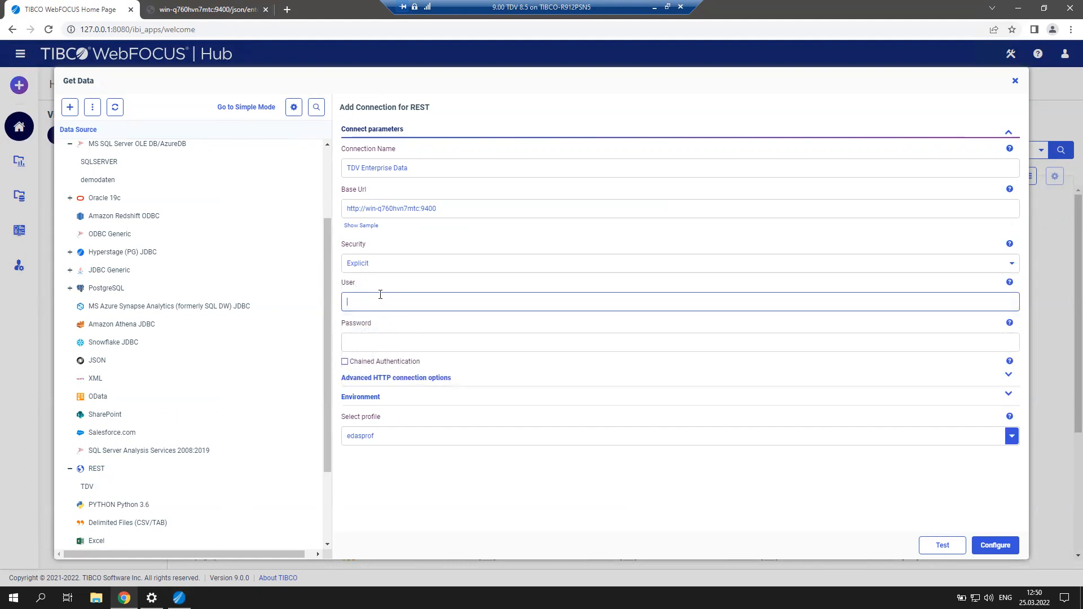
click(374, 345)
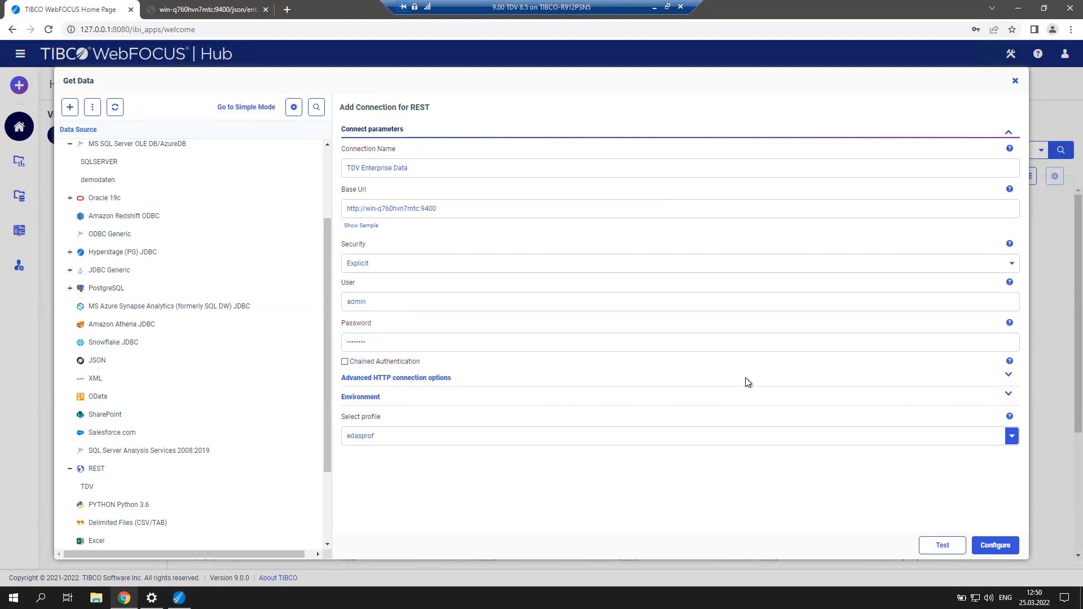
click(987, 545)
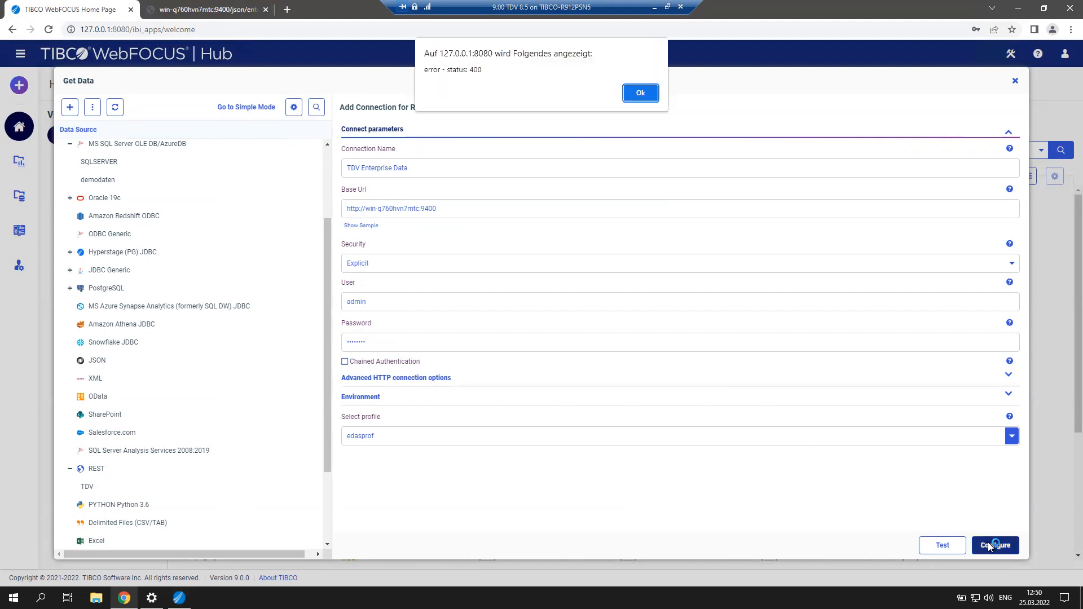
Rename the connection to TDV_Enterprise_Data and configure it again.
click(641, 93)
click(394, 167)
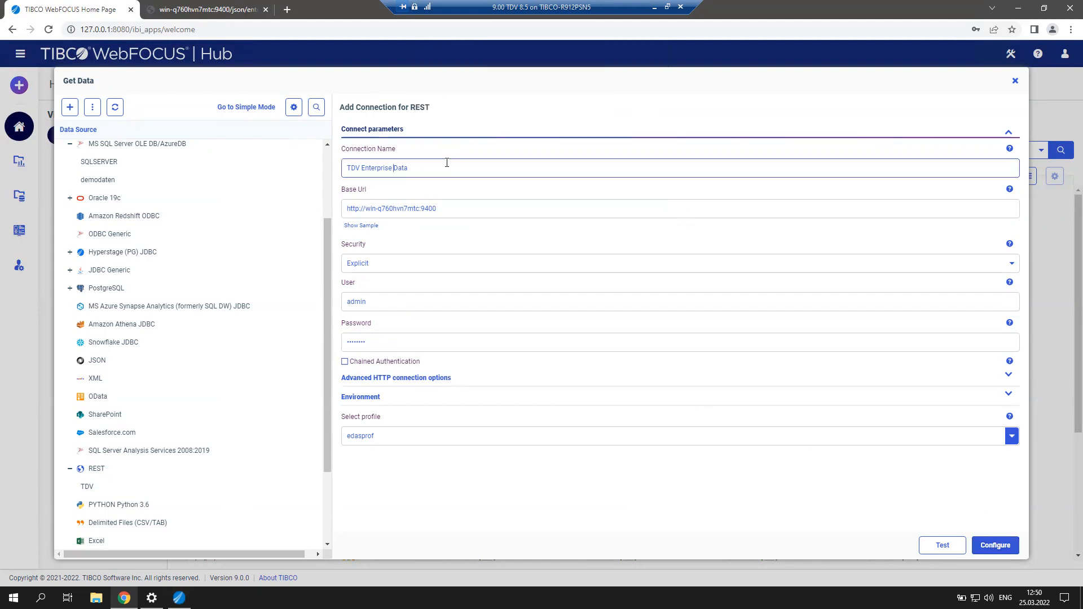
key(BackSpace)
text(_)
key(BackSpace)
text(_)
click(925, 504)
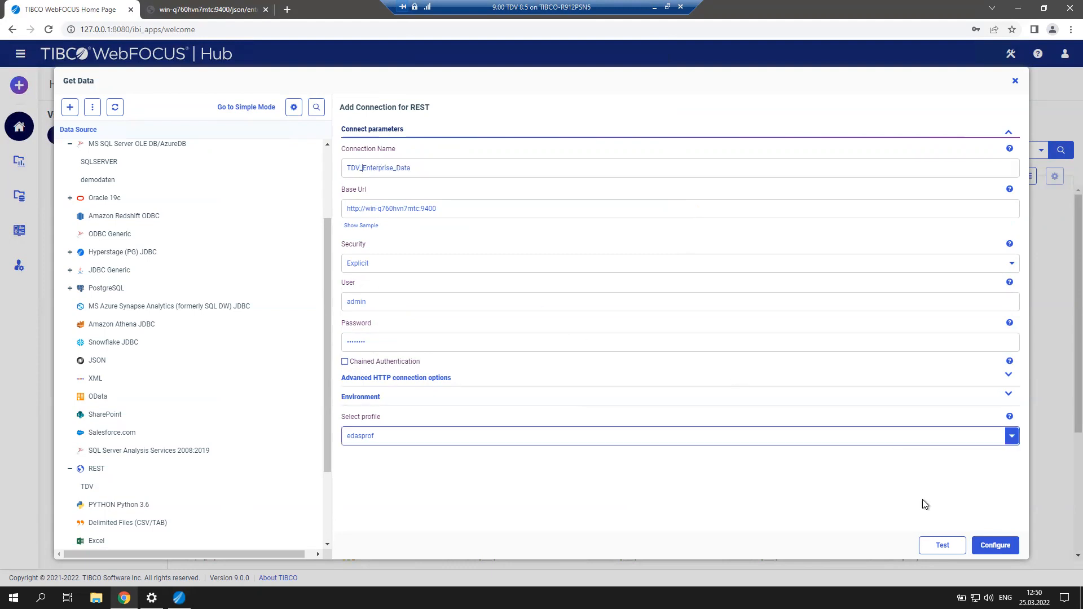
click(985, 548)
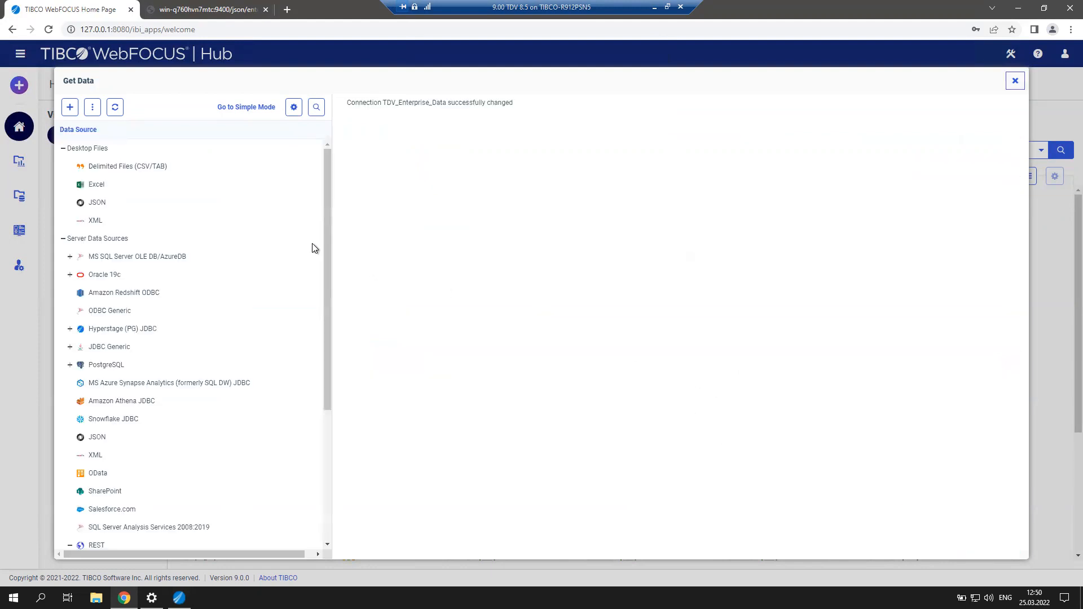
Show the DBMS objects available through the TDV_Enterprise_Data connection.
scroll(152, 439, down, 2)
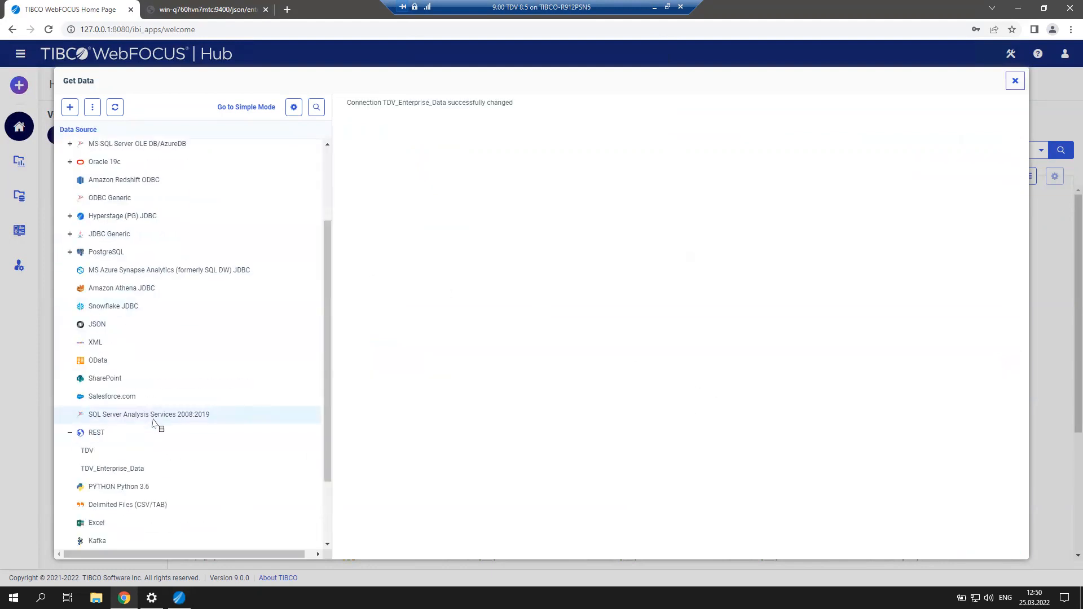
right_click(139, 472)
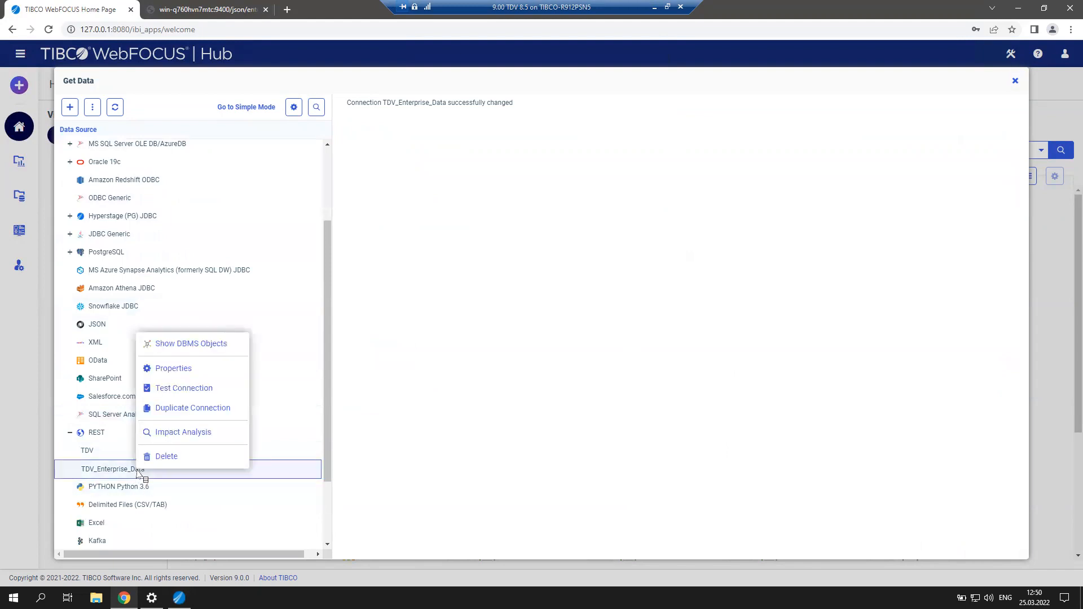
click(192, 345)
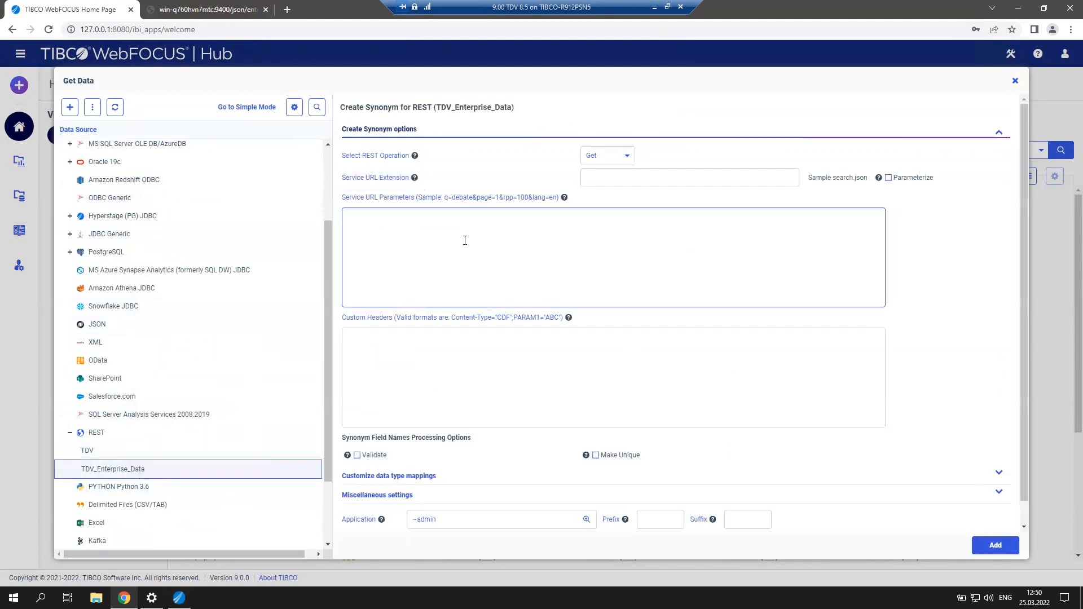
Set URL extension json/enterprise_data/customer_sales_for_customer, keep the IN_CUSTOMER parameter, and choose the application folder.
text(http://win-q760hvn7mtc:9400/json/enterprise_data/customer_sales_for_customer?IN_CUSTOMER=30231)
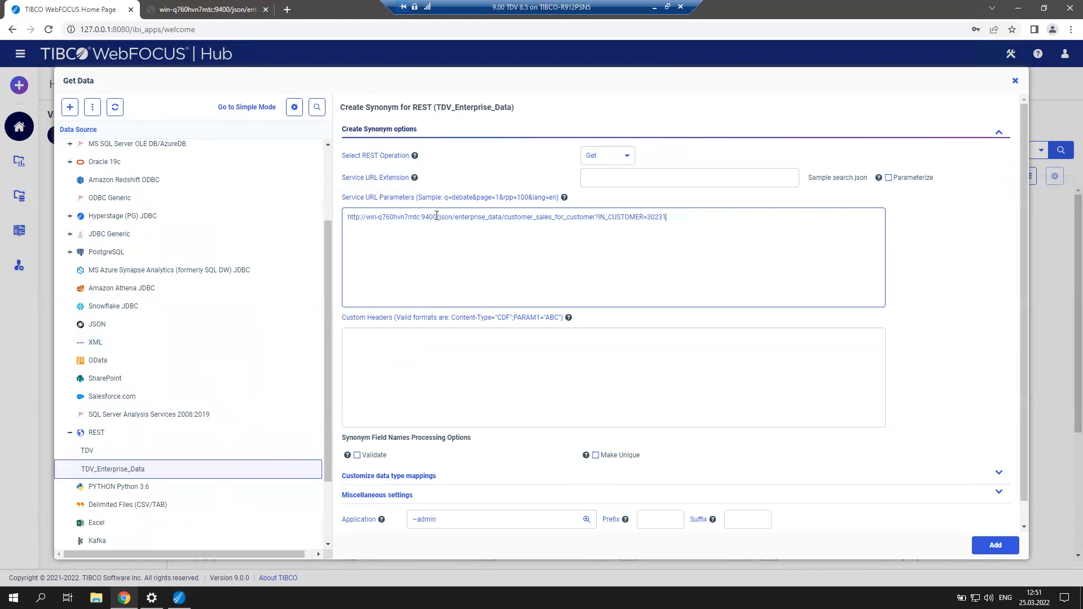
drag(439, 217, 270, 212)
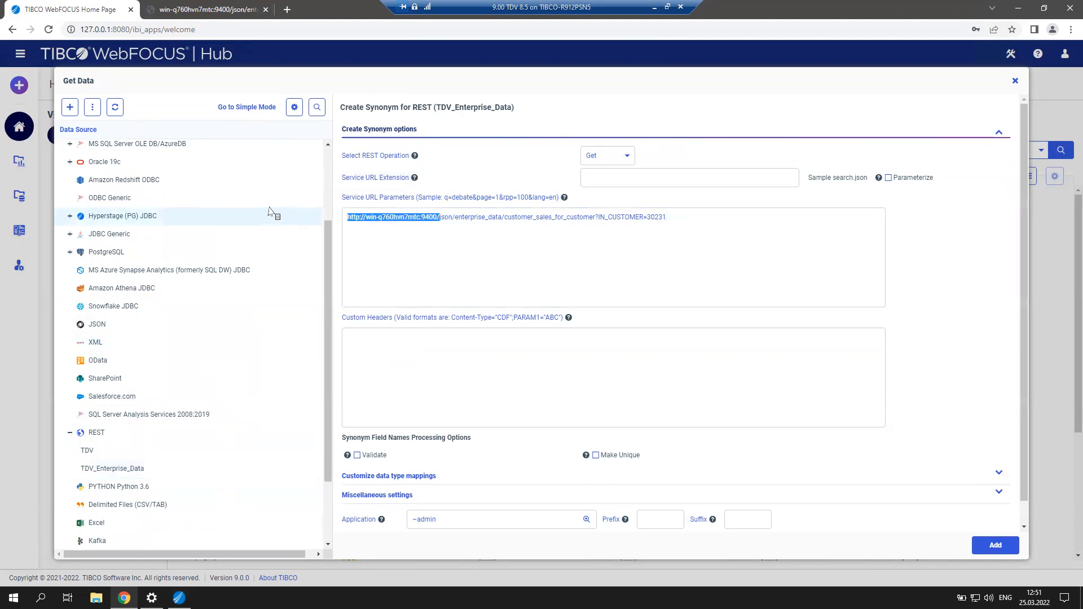
key(BackSpace)
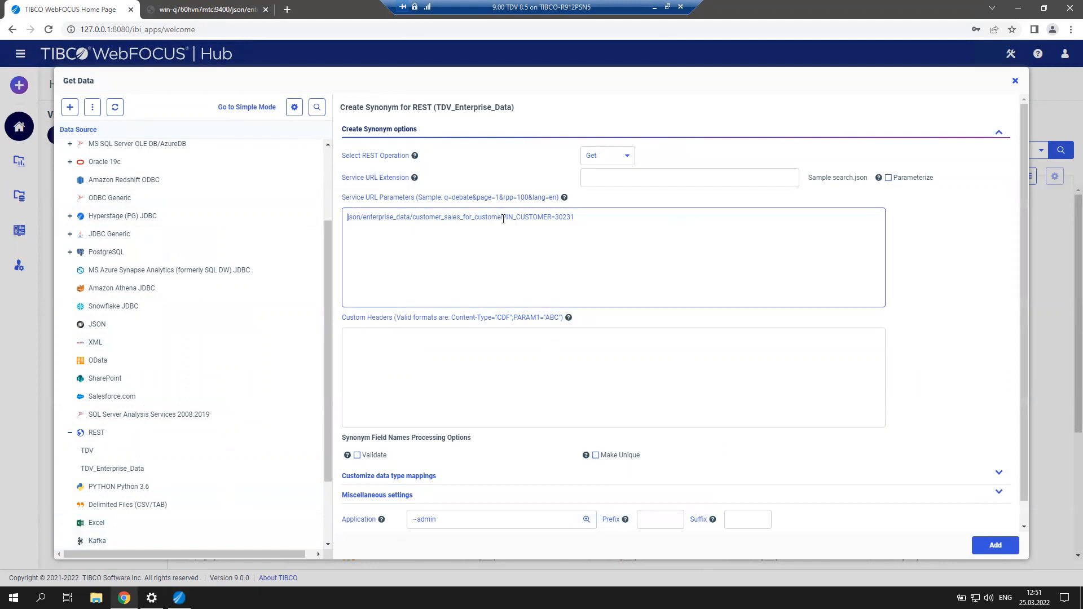
drag(505, 217, 319, 219)
key(ctrl+c)
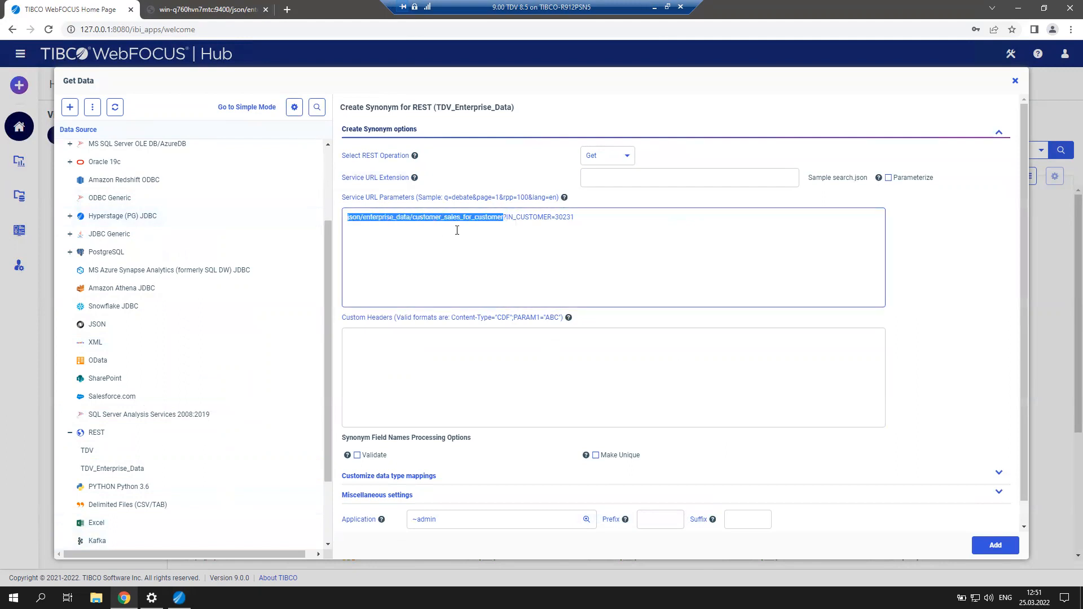
key(BackSpace)
click(607, 177)
key(ctrl+v)
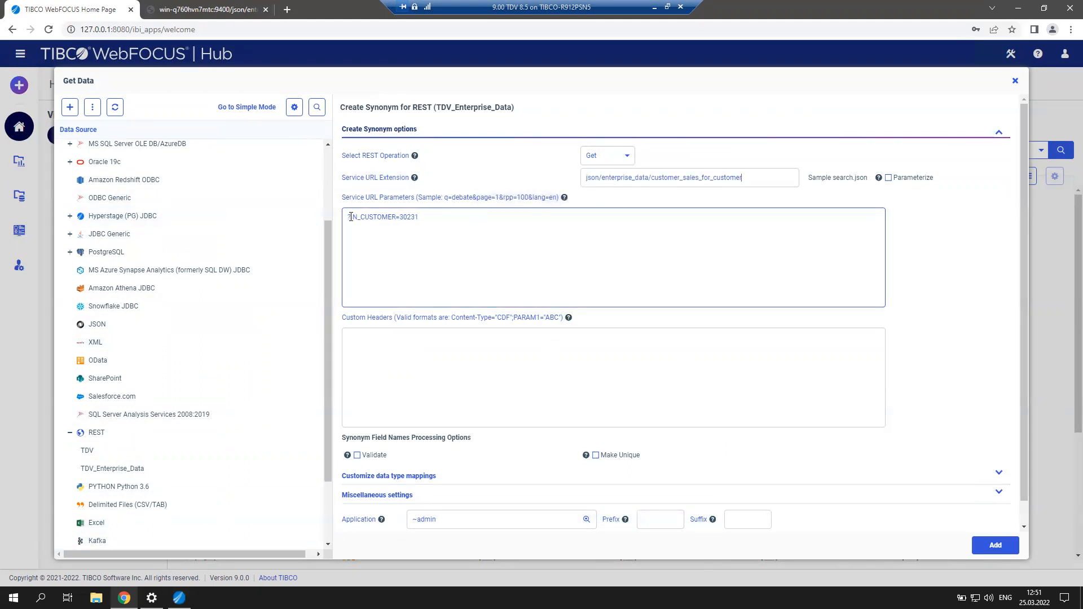
key(BackSpace)
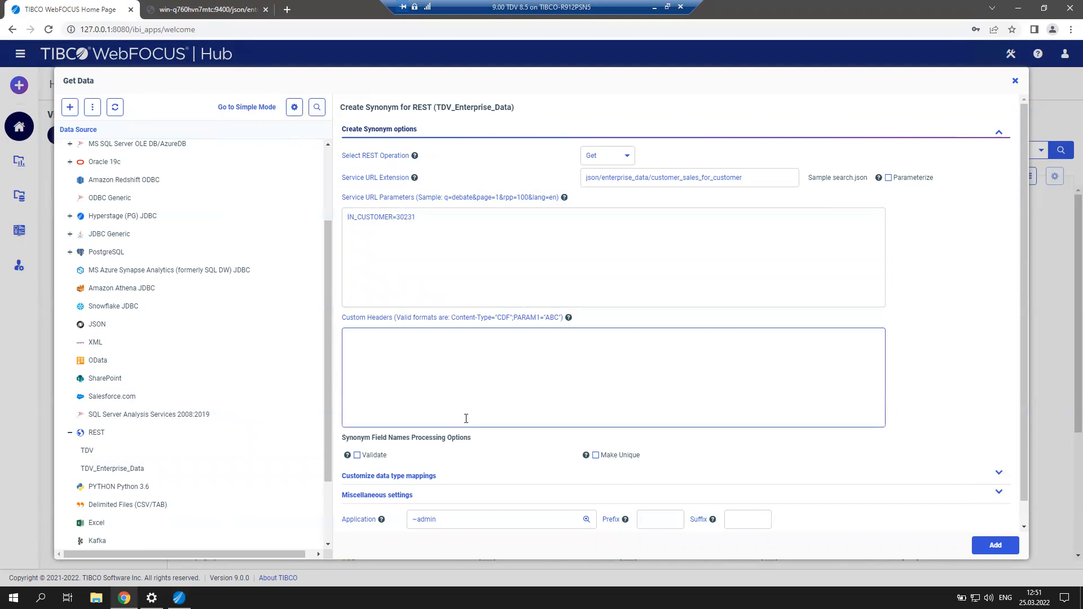
scroll(601, 489, down, 1)
click(587, 496)
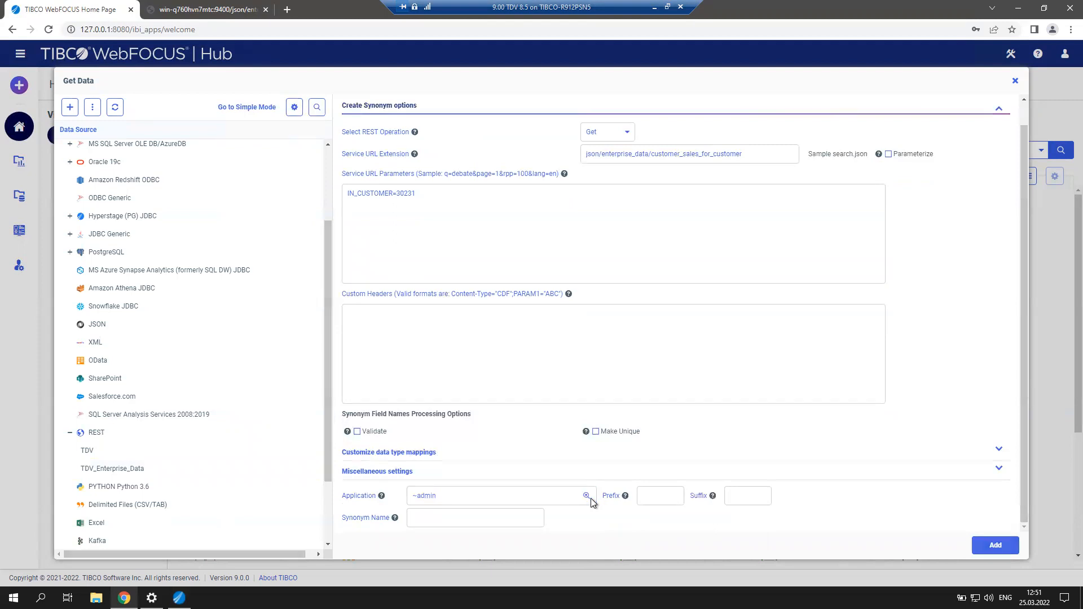
Create the synonym customer_sales_for_customer in the baseapp application.
click(211, 316)
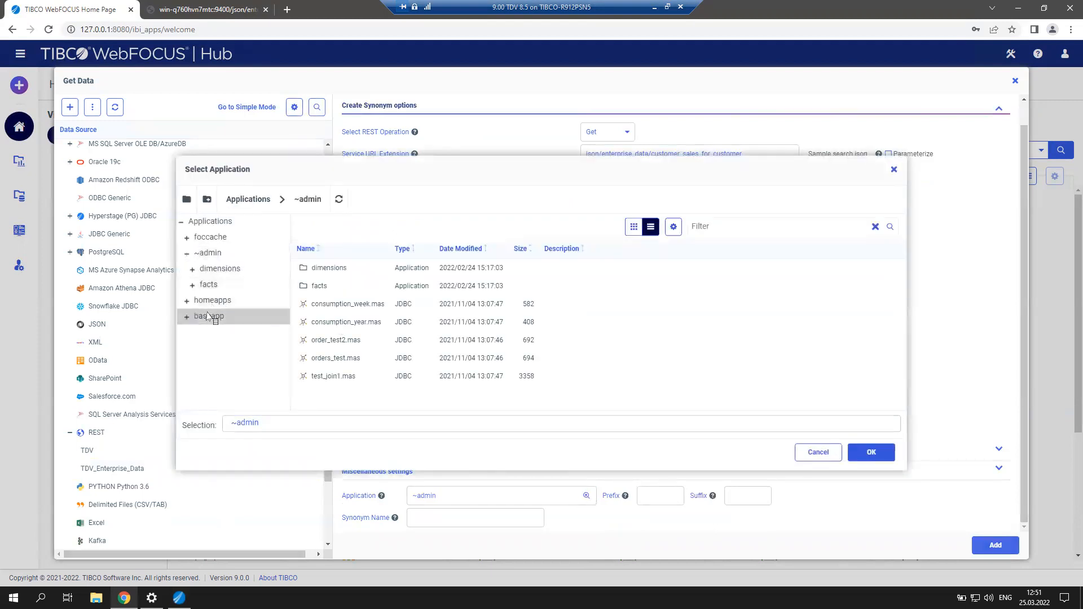
click(867, 453)
drag(768, 158, 653, 158)
key(ctrl+c)
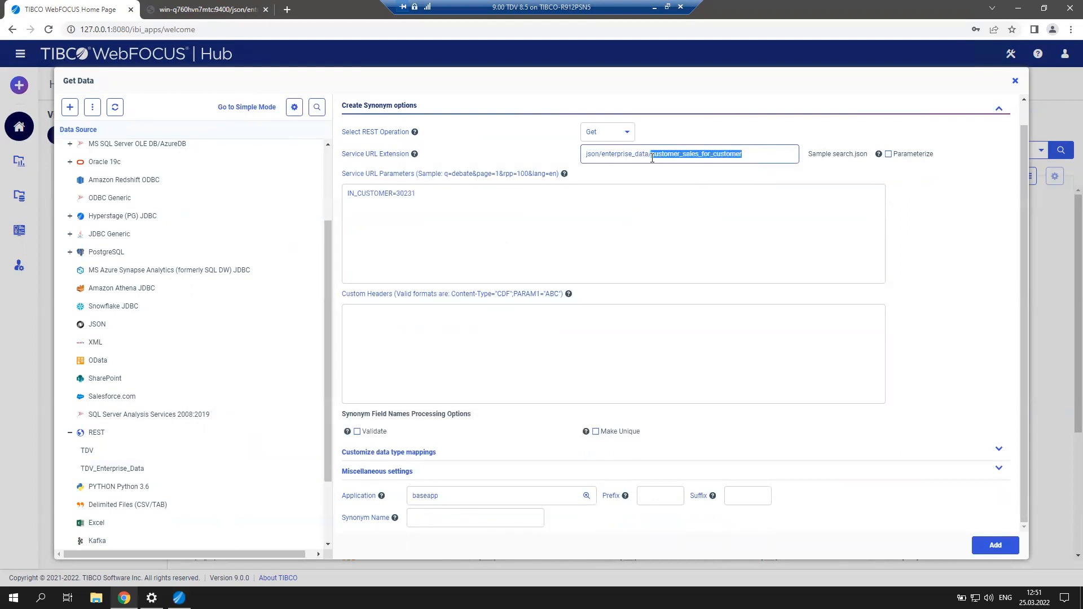
click(413, 517)
key(ctrl+v)
click(800, 235)
click(998, 546)
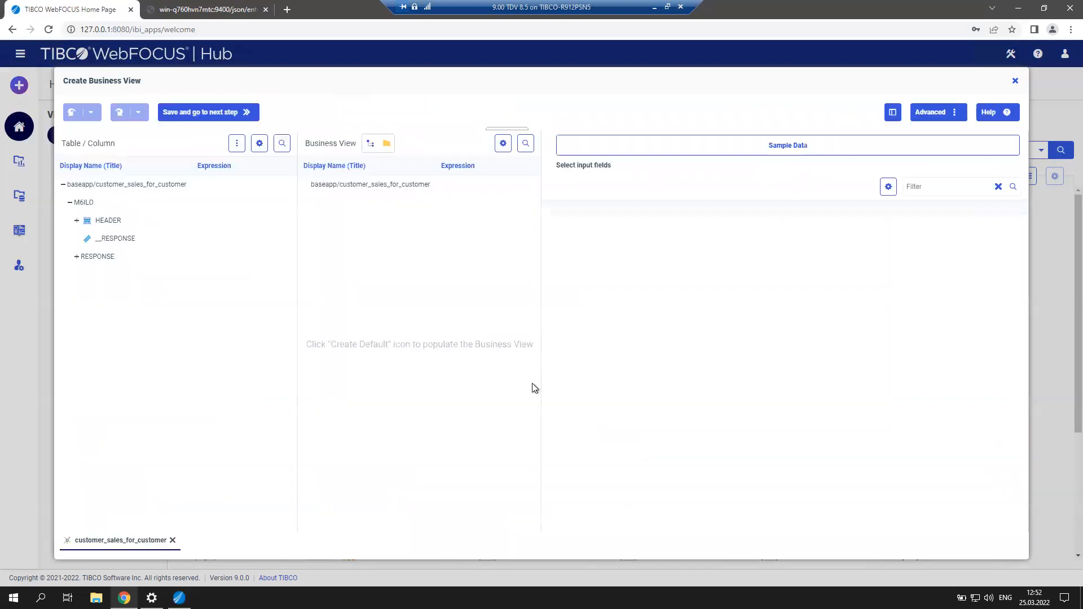
Expand RESPONSE, ENTERPRISE_DATA.ROW and HEADER, then save customer_sales_for_customer.mas in baseapp.
click(76, 257)
click(83, 311)
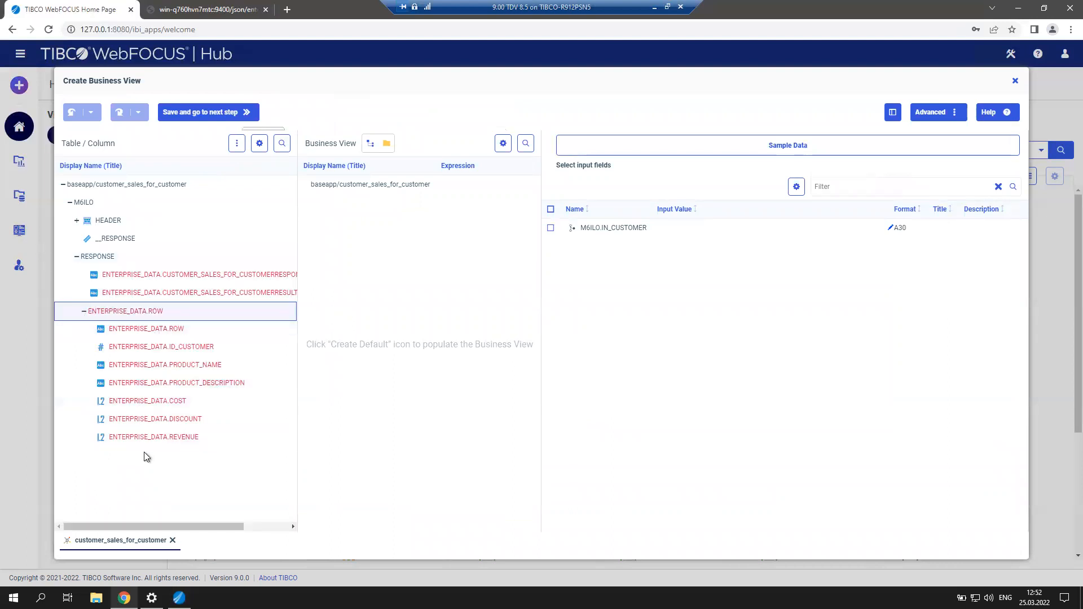
click(78, 221)
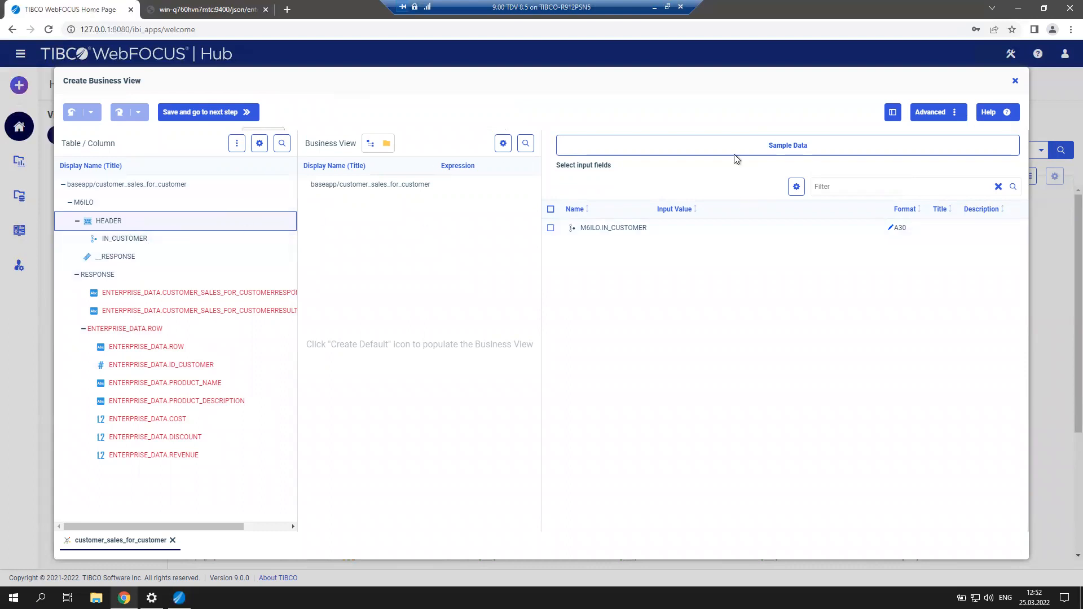
click(205, 115)
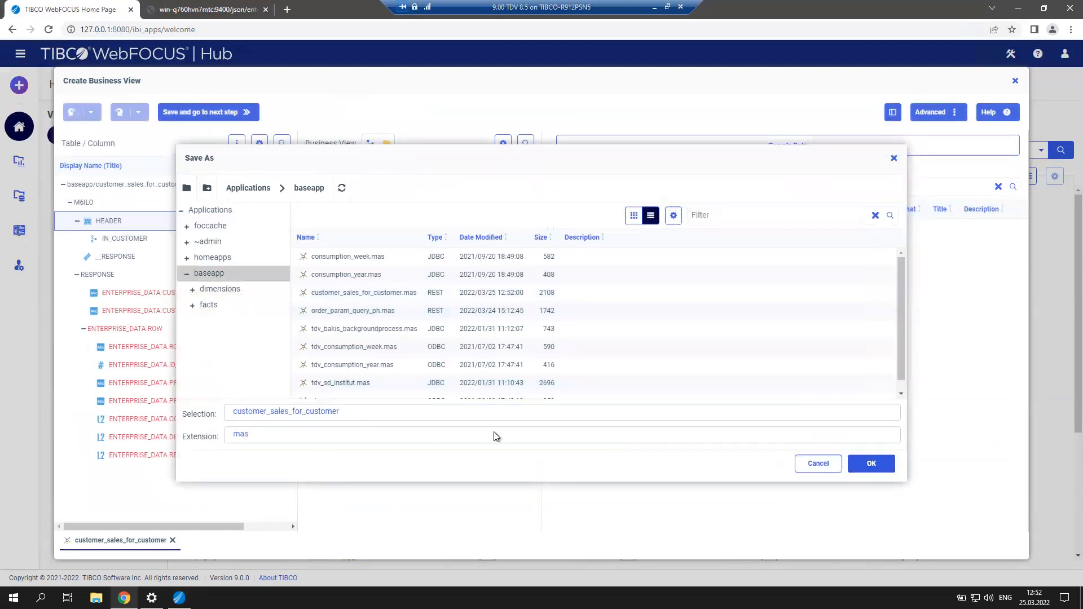
click(874, 470)
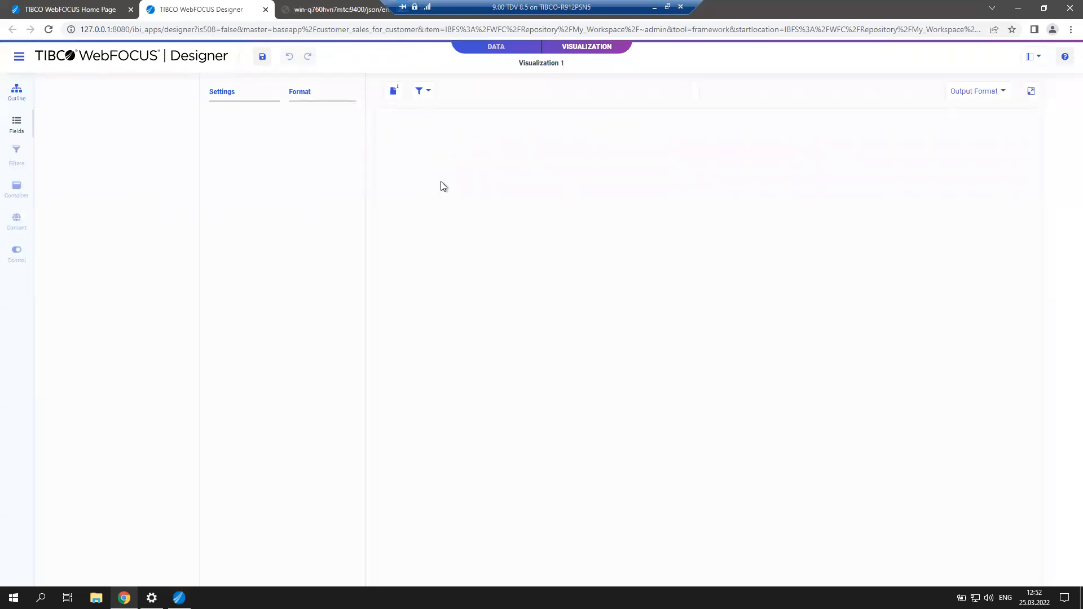
Start a new visualization using baseapp's customer_sales_for_customer.mas as the data source.
click(265, 10)
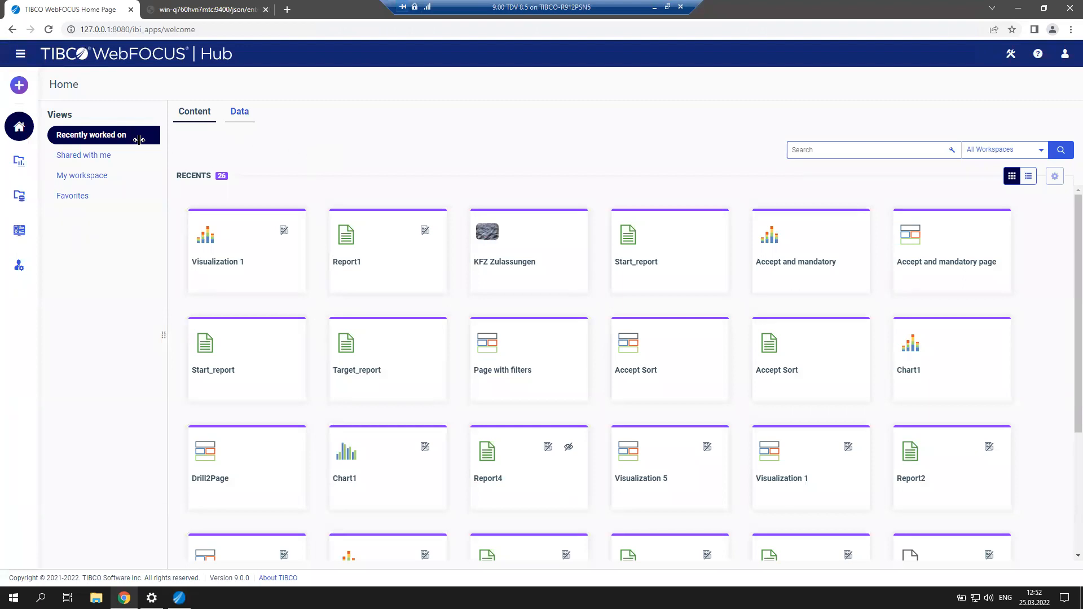
click(23, 89)
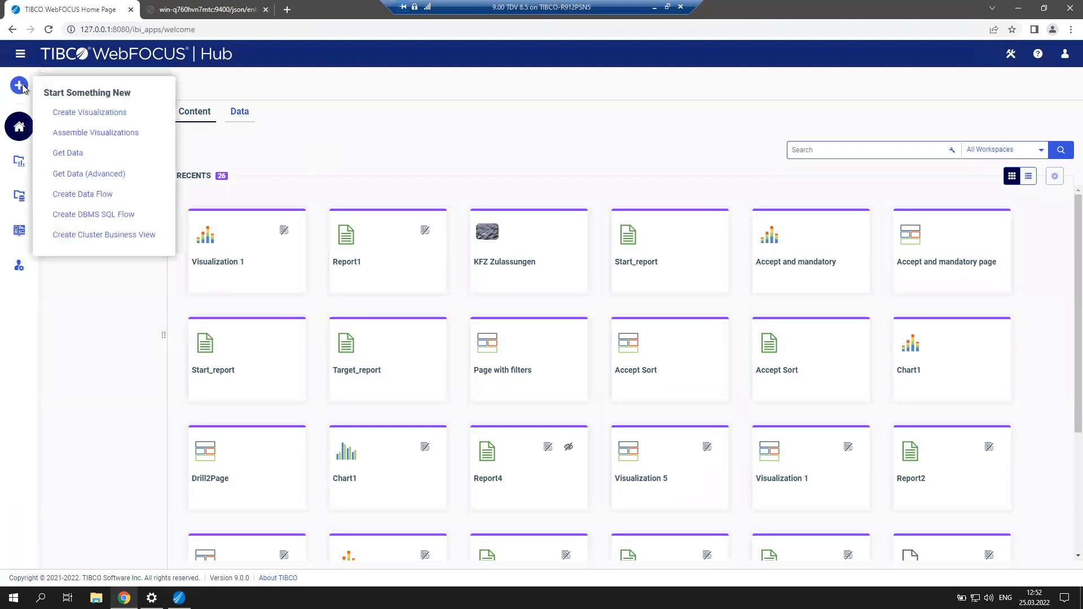
click(90, 112)
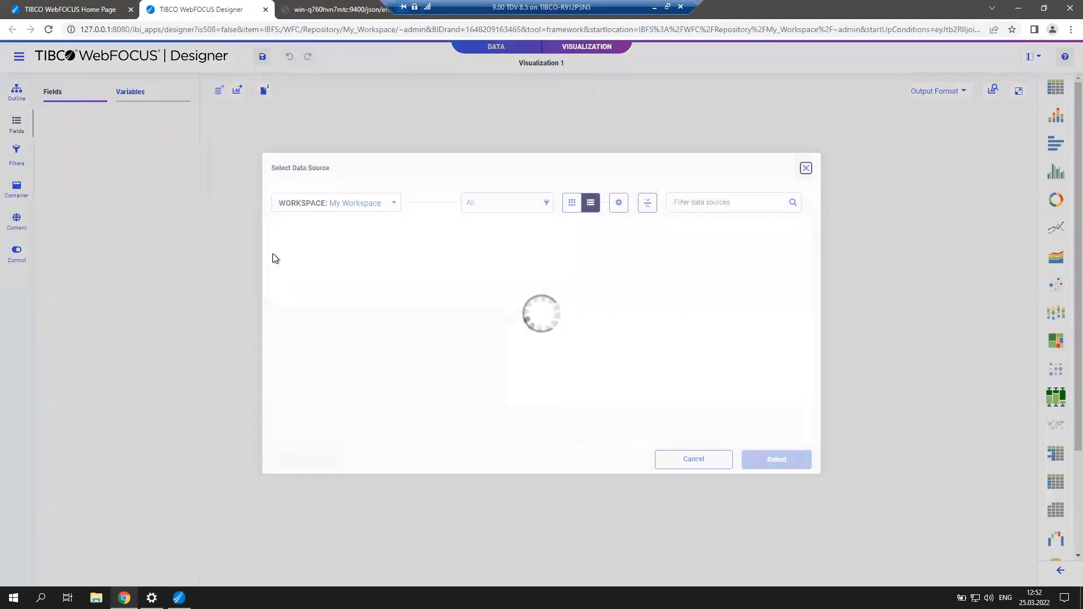
double_click(342, 280)
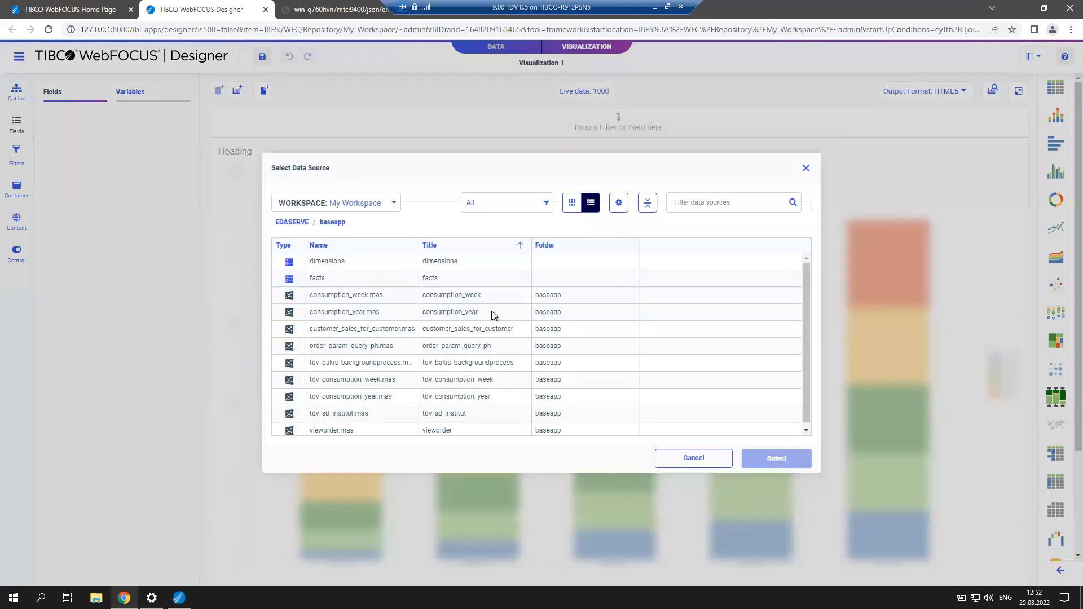
click(411, 330)
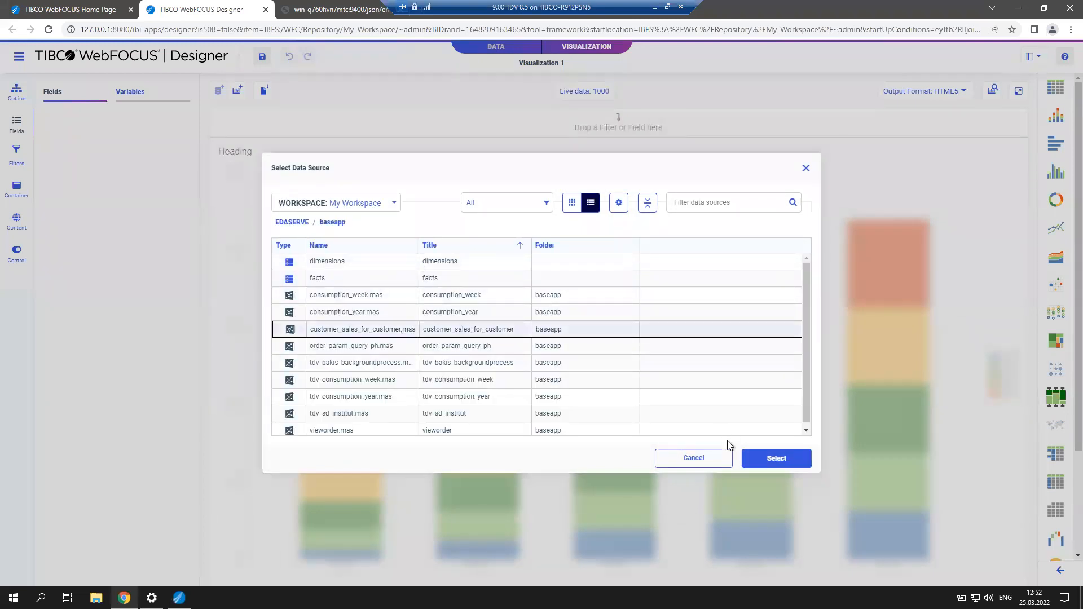
click(776, 459)
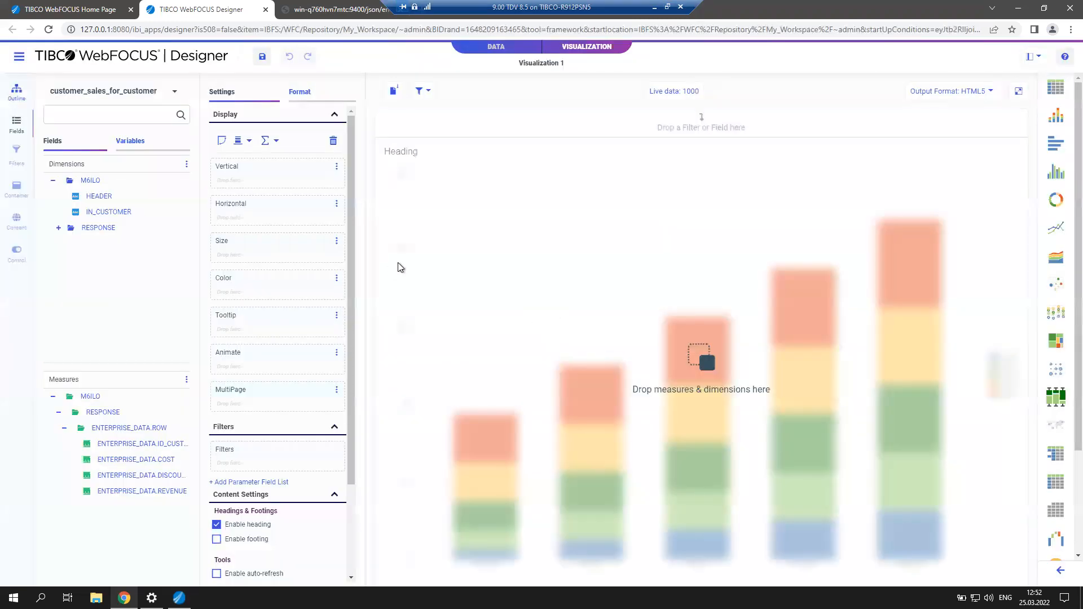
Make a table with PRODUCT_NAME and PRODUCT_DESCRIPTION rows and COST, DISCOUNT, REVENUE summaries.
click(1052, 97)
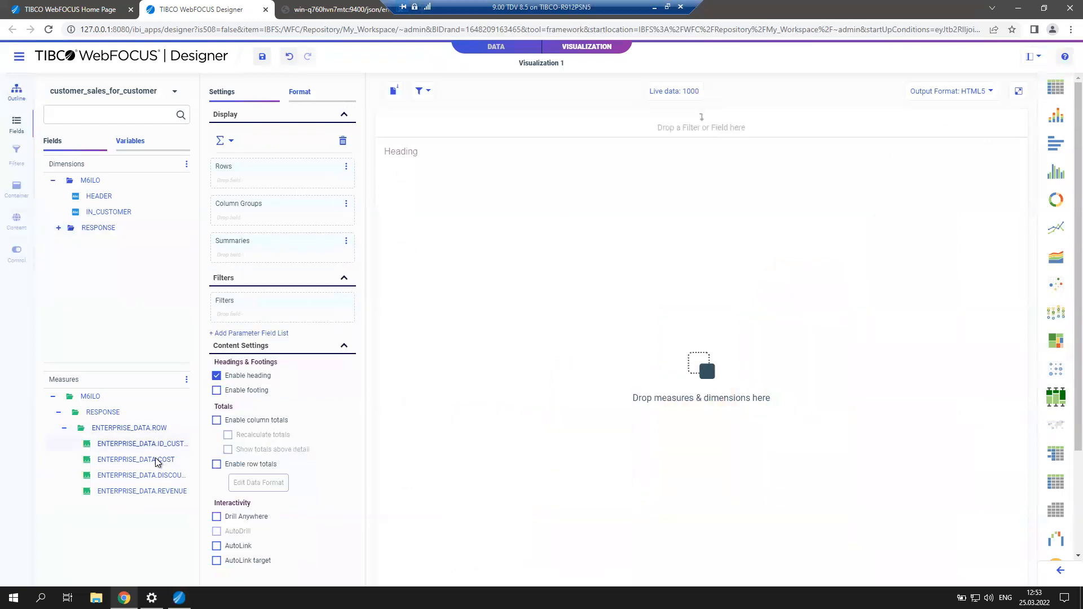
click(63, 228)
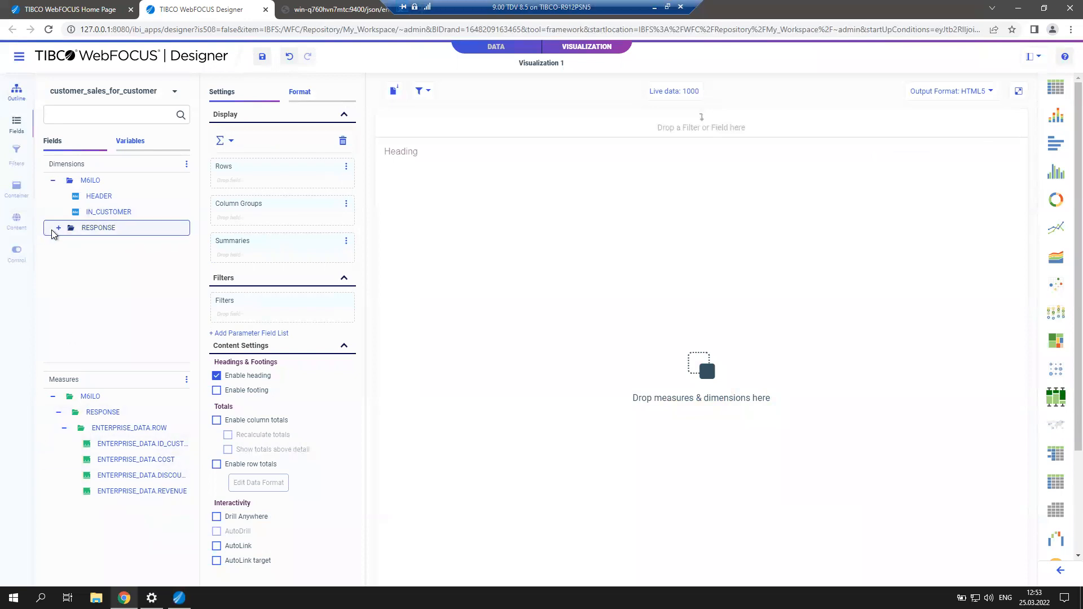
click(58, 228)
click(172, 260)
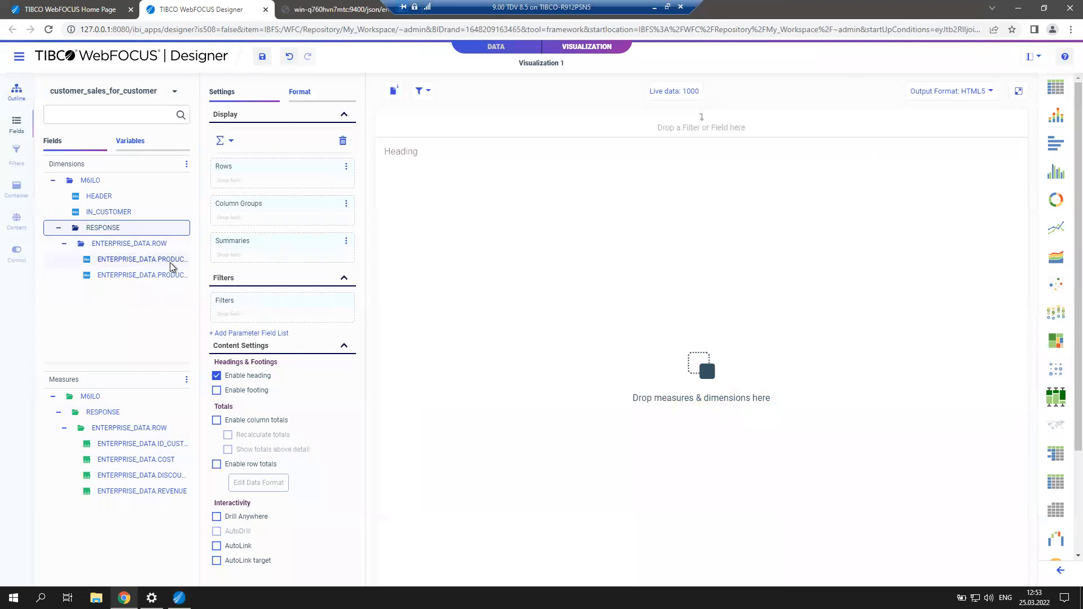
double_click(171, 263)
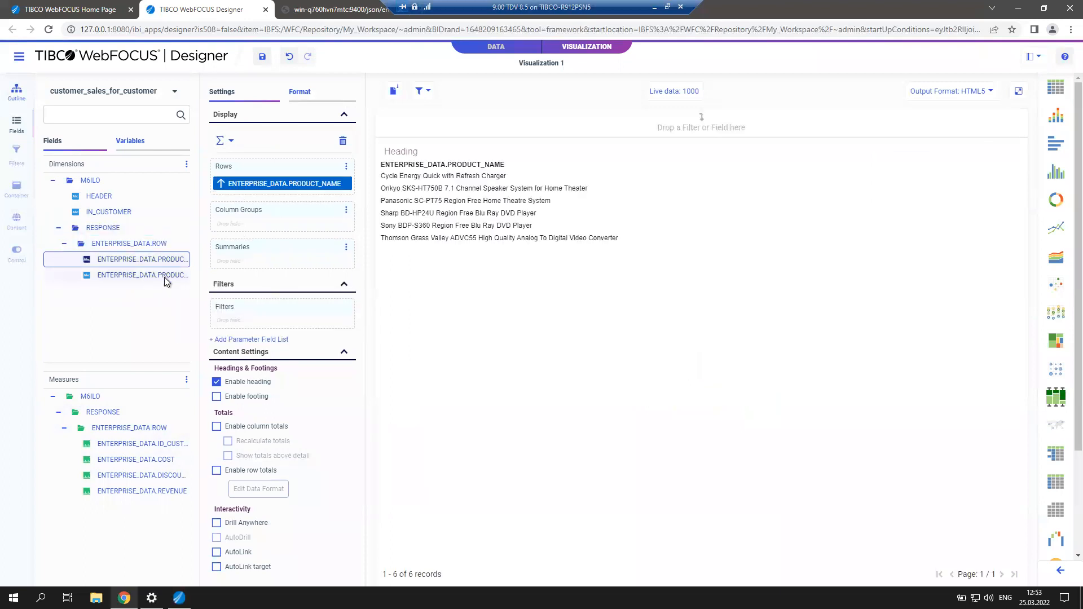
double_click(164, 277)
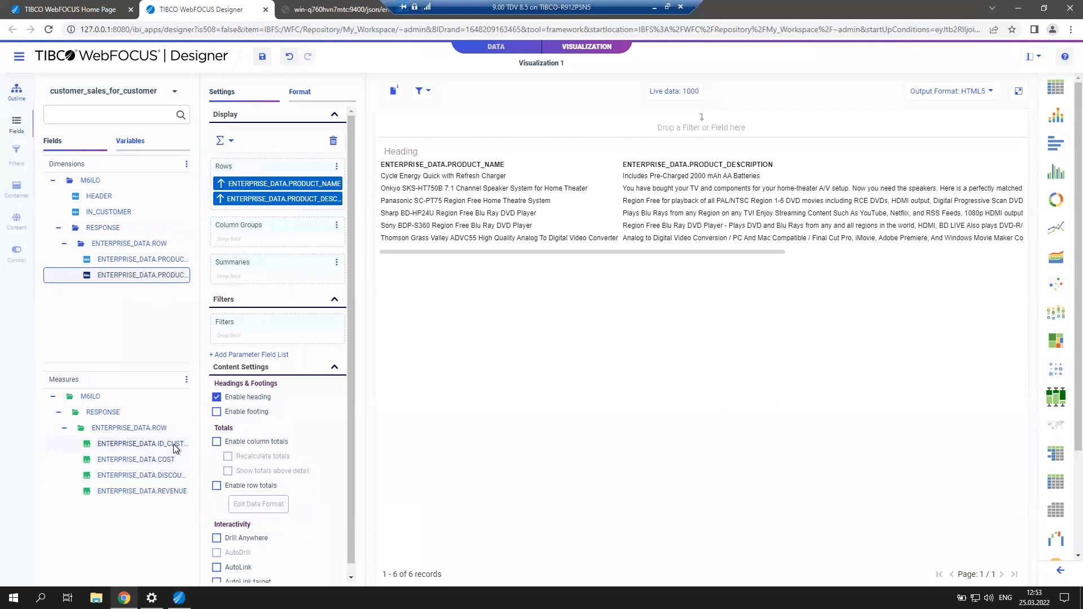
double_click(167, 461)
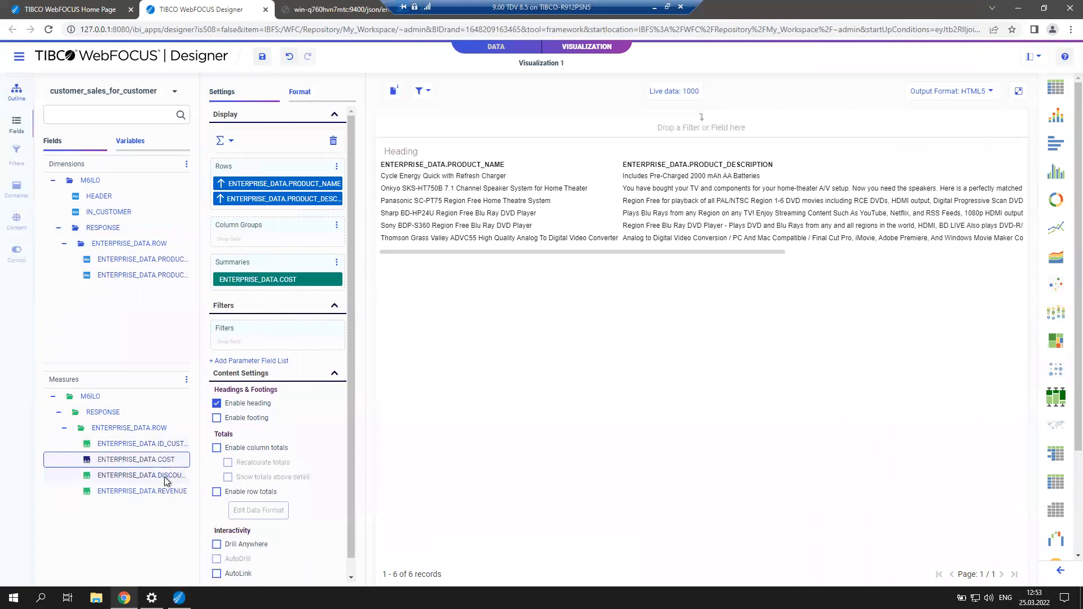
double_click(165, 477)
double_click(163, 493)
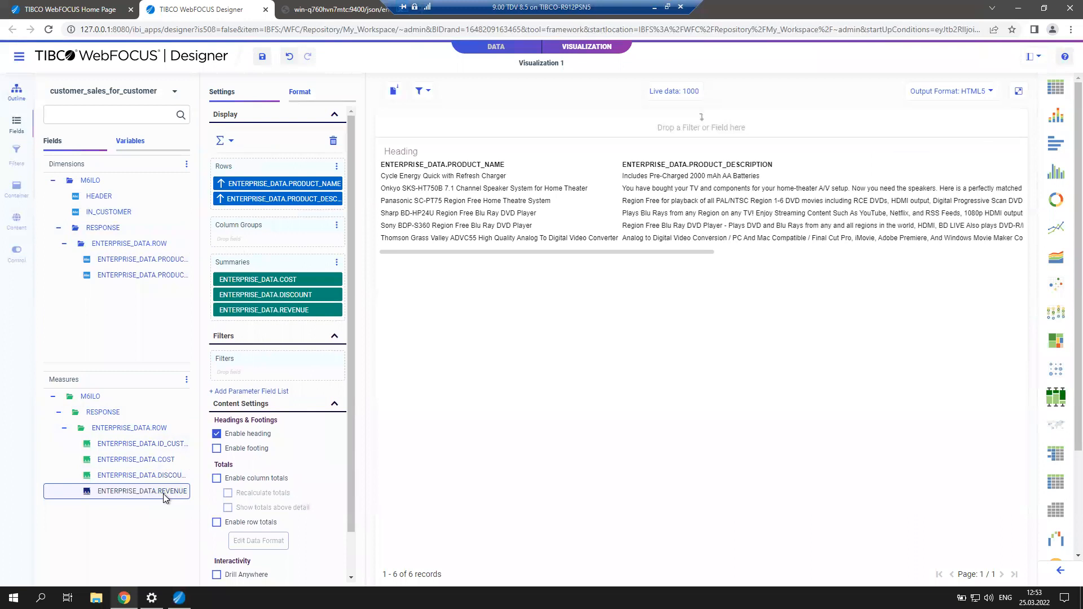
Add ID_CUSTOMER as the first row and put IN_CUSTOMER into Filters.
right_click(159, 447)
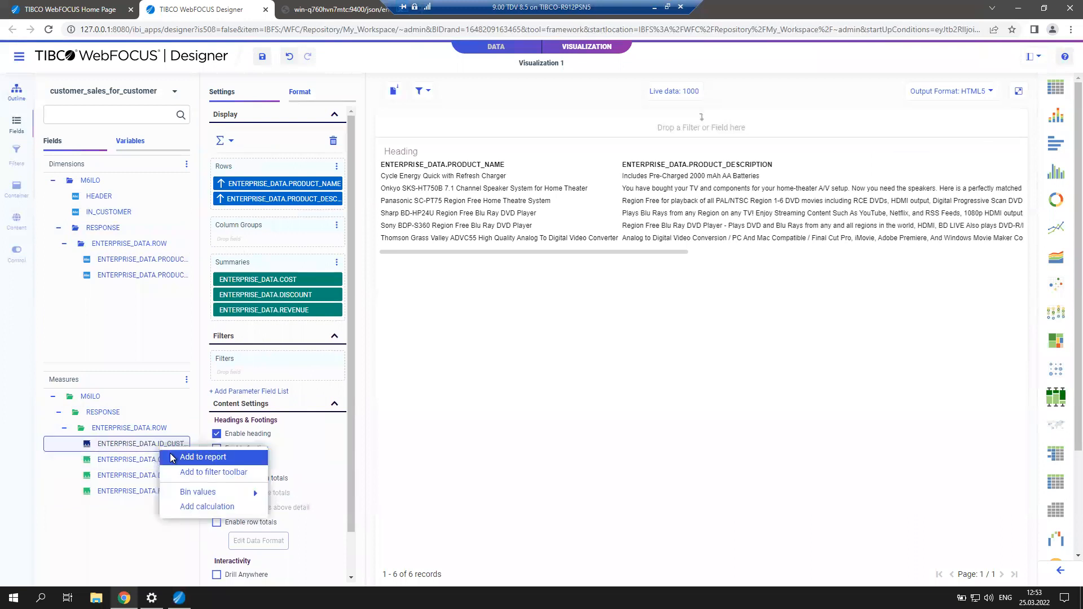
drag(169, 444, 291, 207)
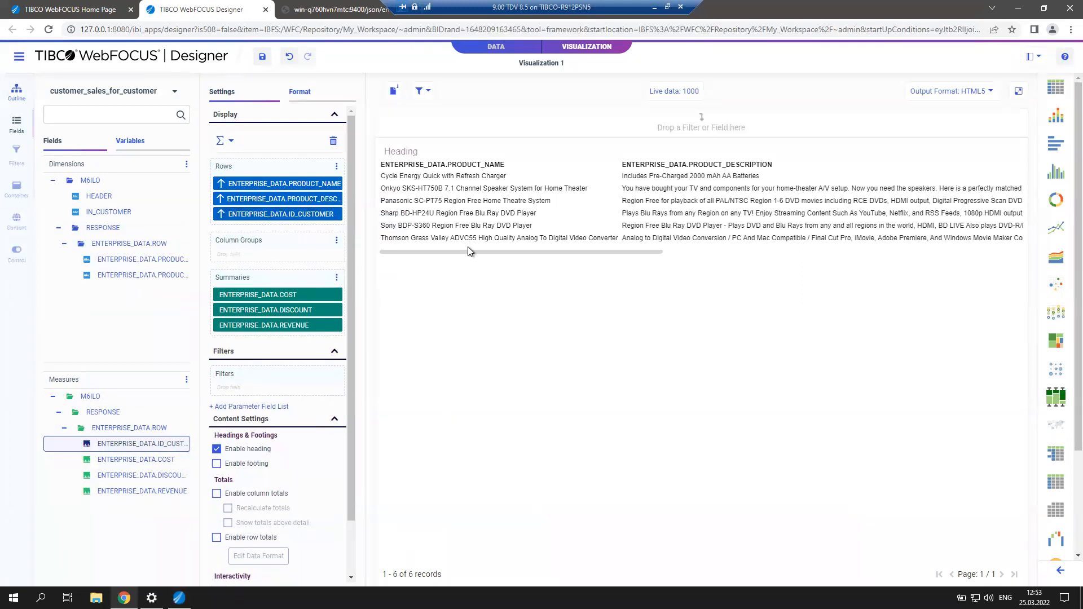
drag(246, 209, 257, 180)
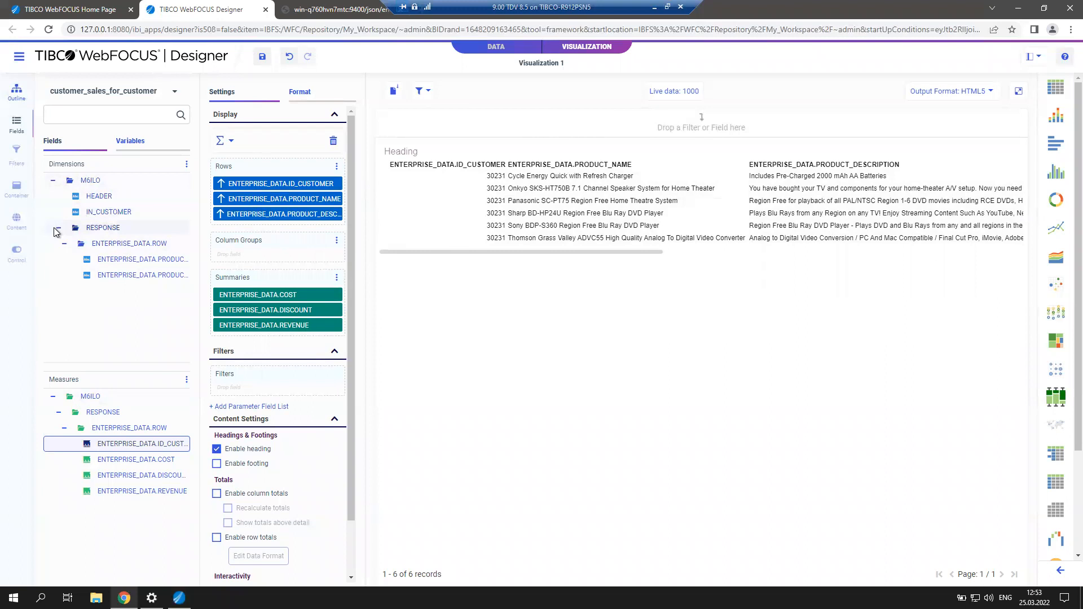
click(108, 213)
drag(107, 220, 253, 384)
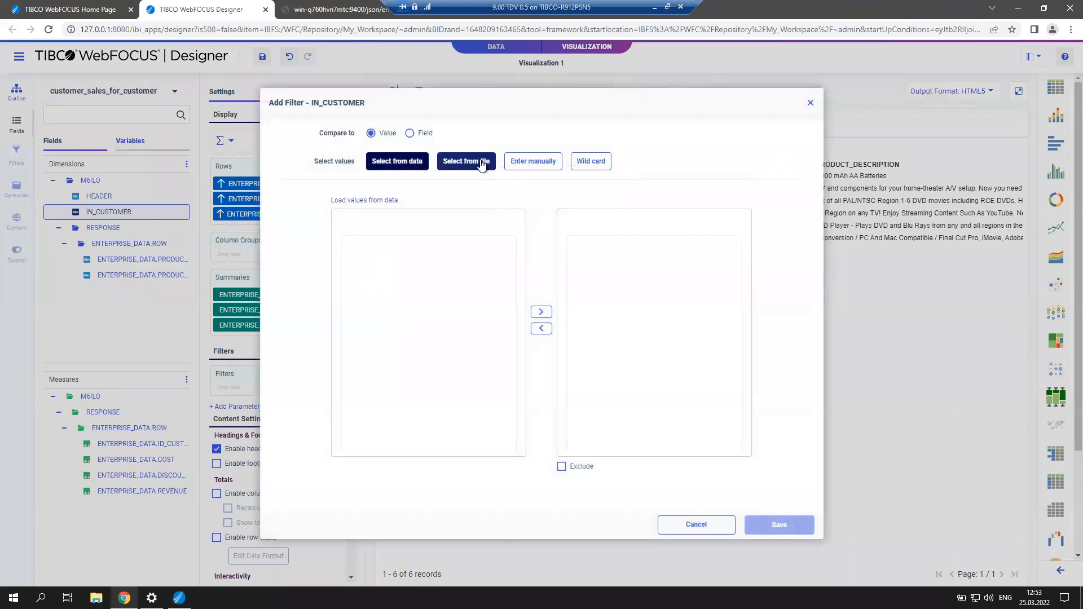
Set the IN_CUSTOMER filter to manual value entry, then switch to TDV Studio.
click(532, 162)
click(386, 208)
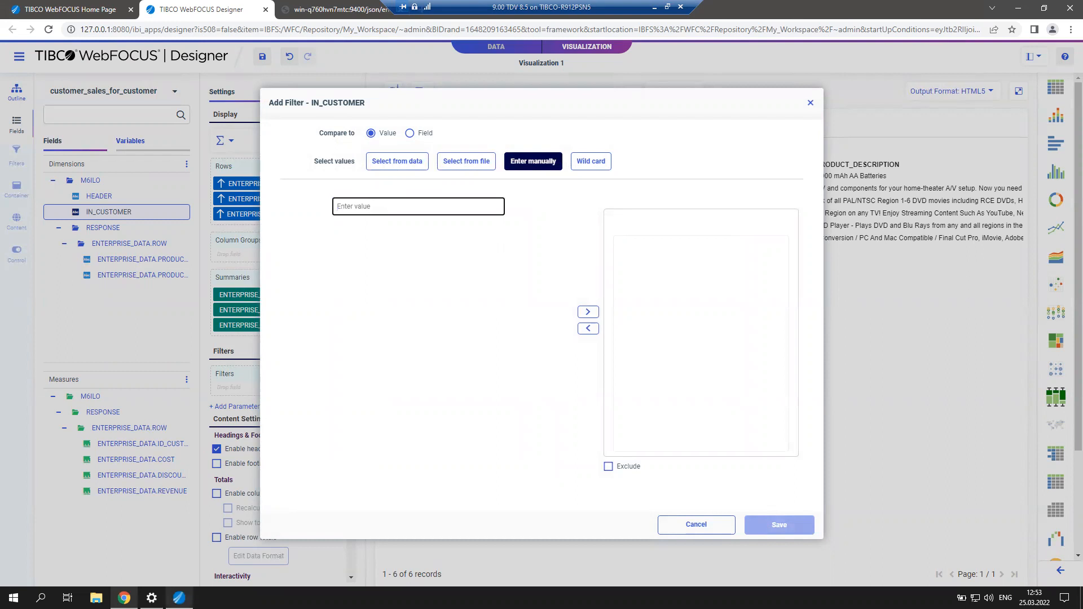
mouse_move(179, 598)
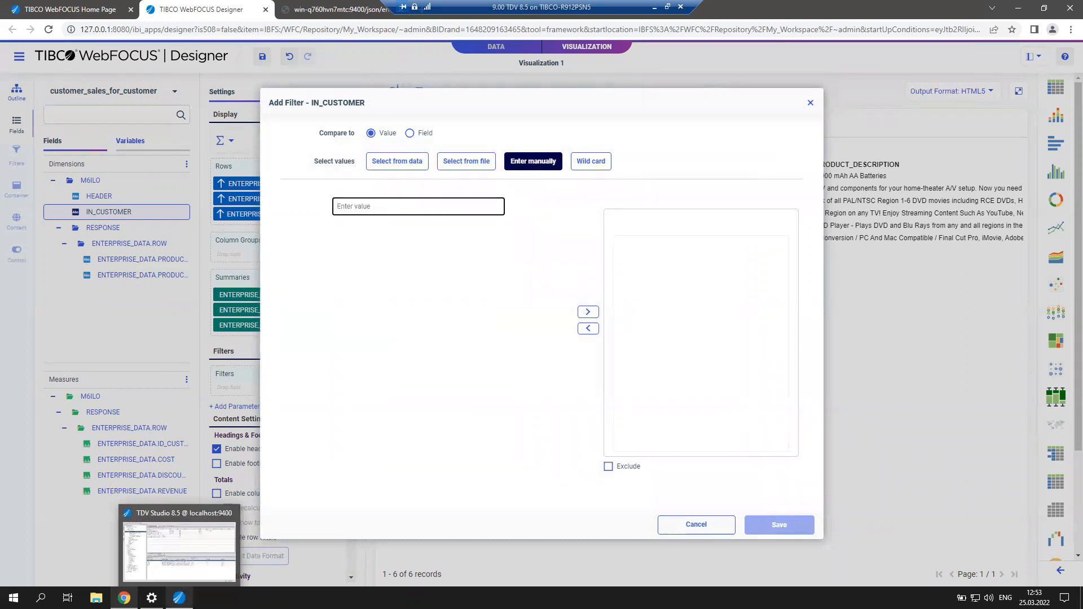
click(179, 550)
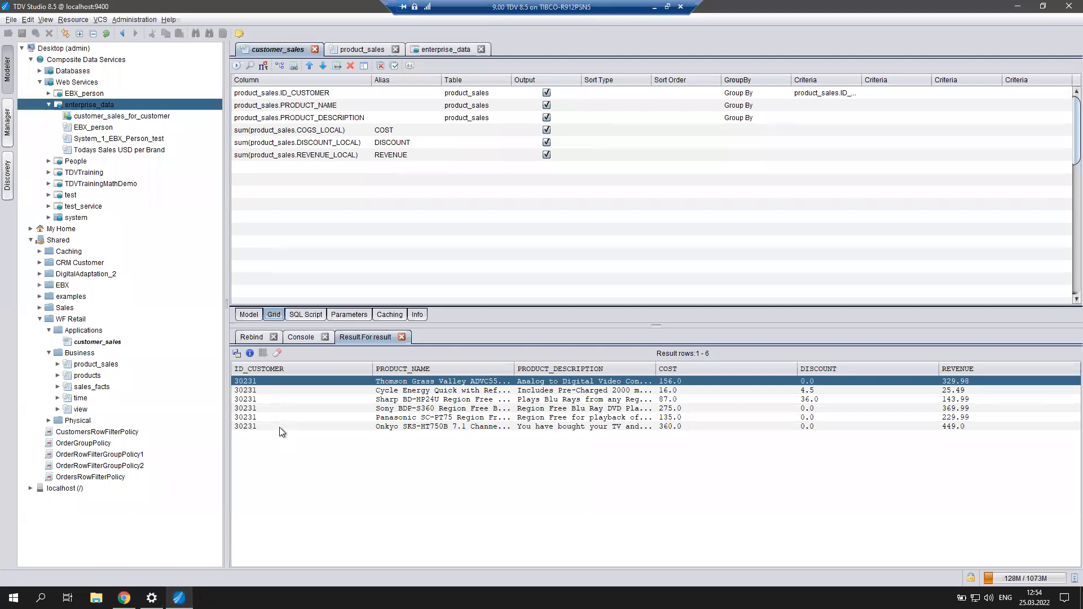
Execute the product_sales view and widen ID_CUSTOMER to read customer IDs, then return to WebFOCUS.
click(360, 52)
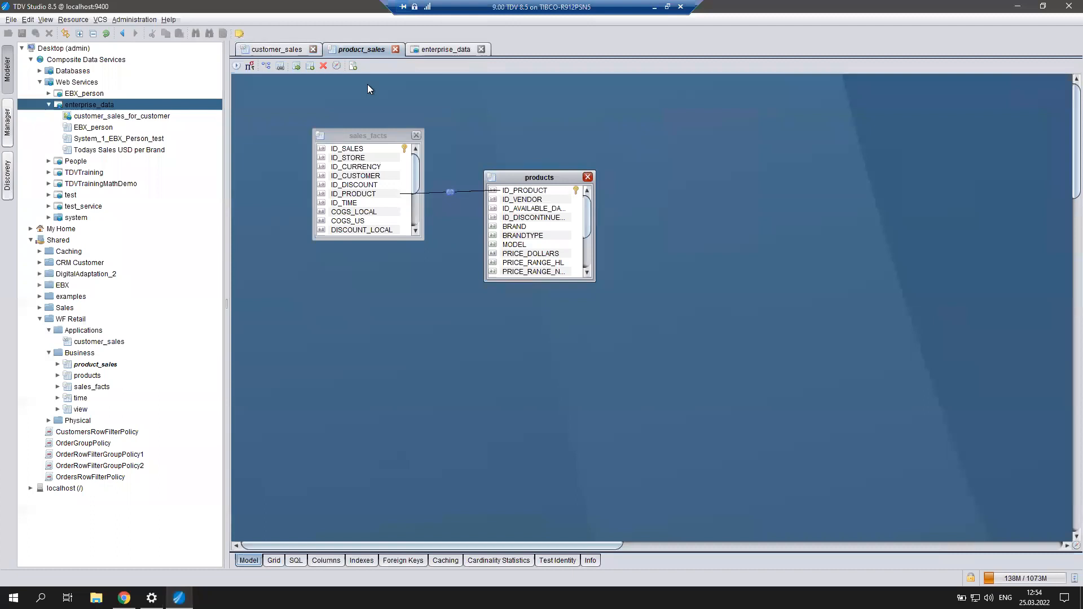
click(236, 66)
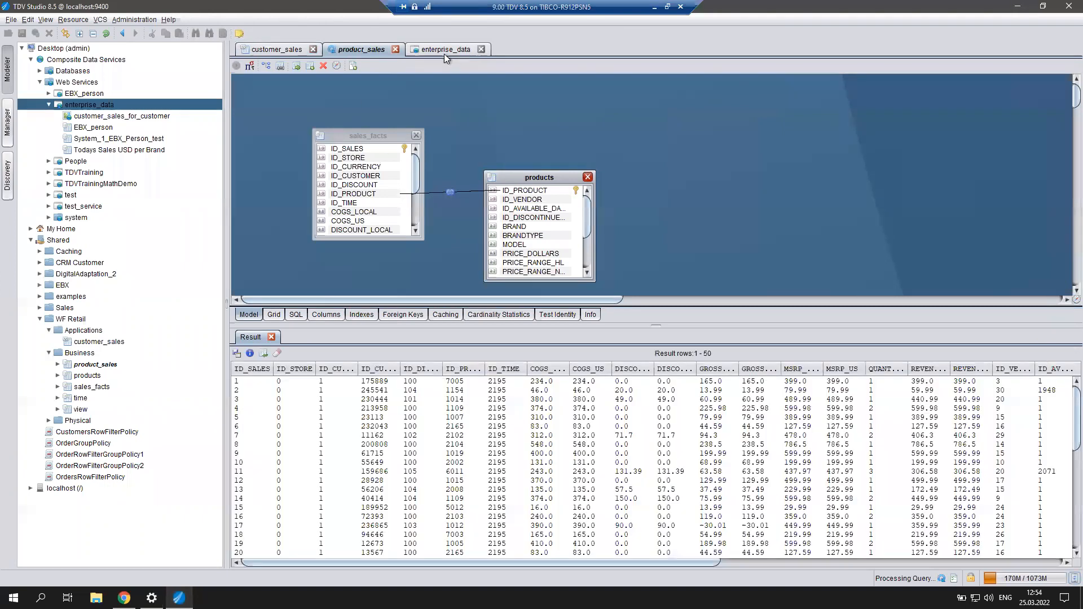
drag(399, 370, 449, 370)
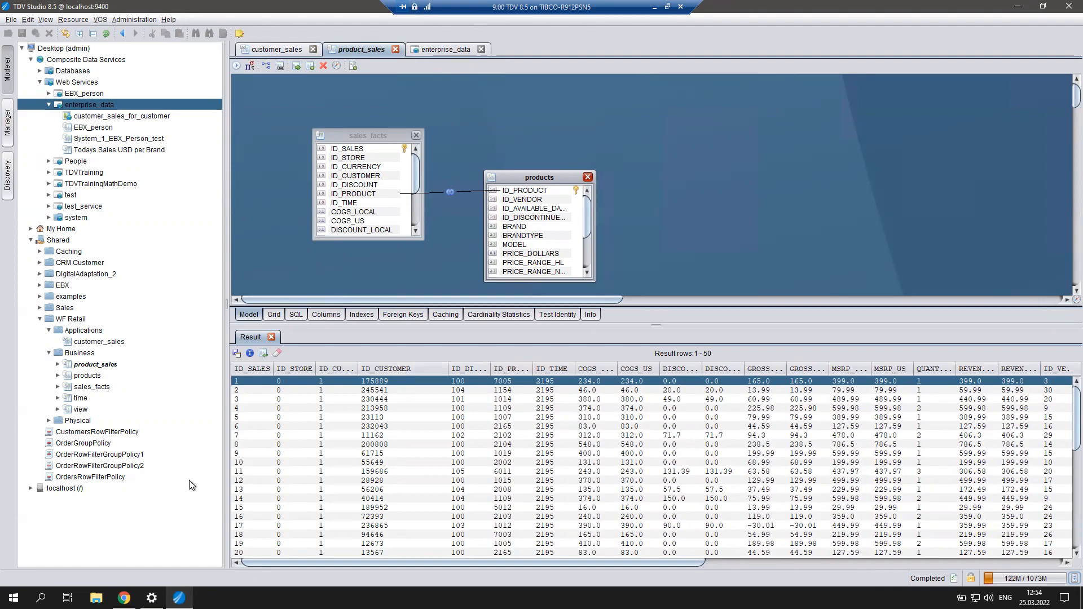
click(124, 598)
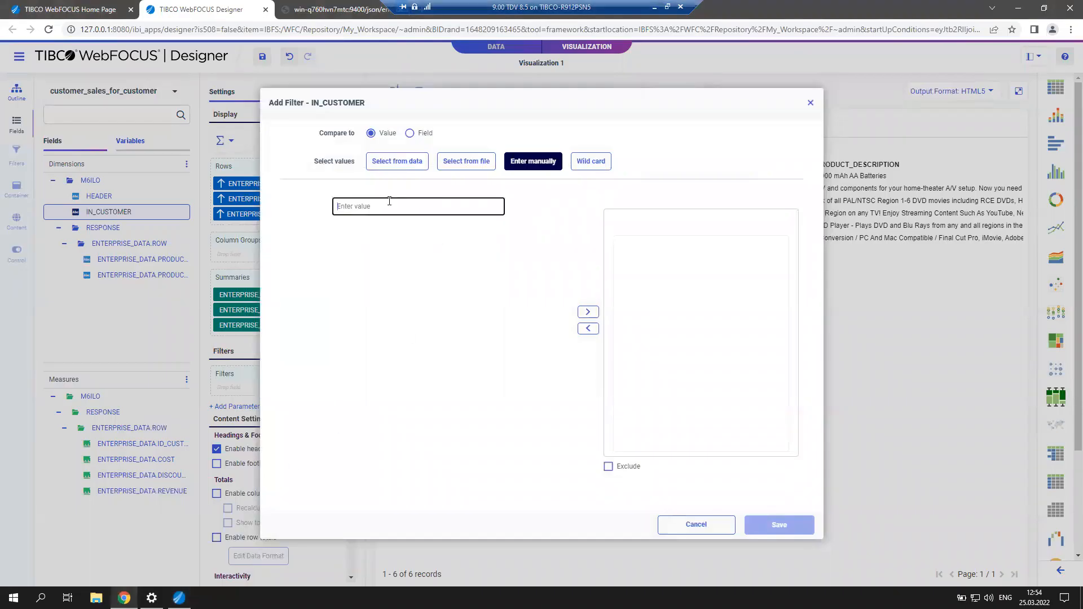
Add customer ID 11162 as the IN_CUSTOMER filter value and save the filter.
text(11162)
click(588, 313)
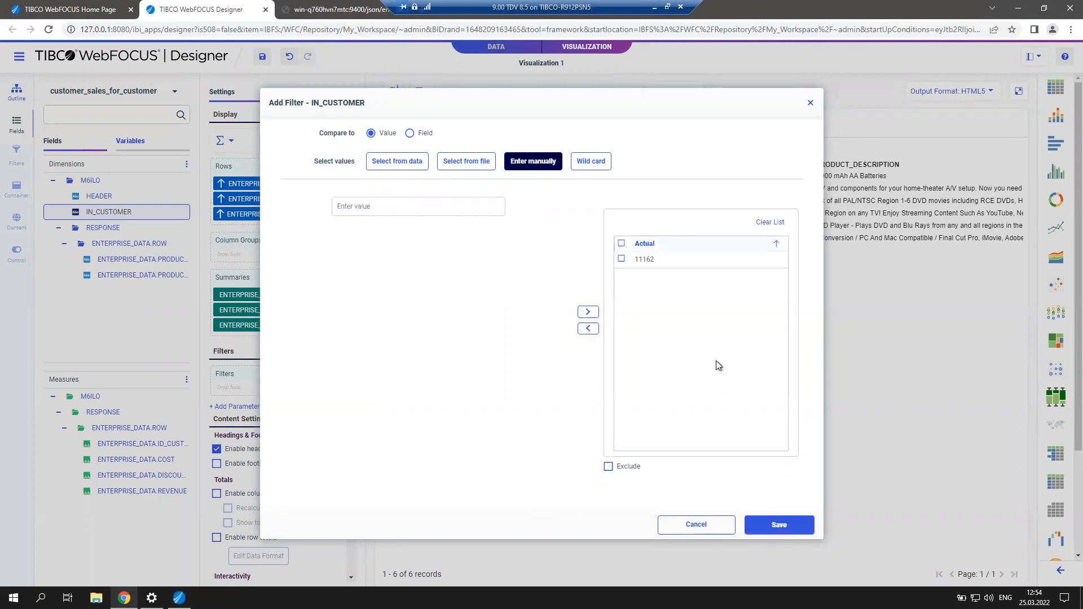
click(778, 527)
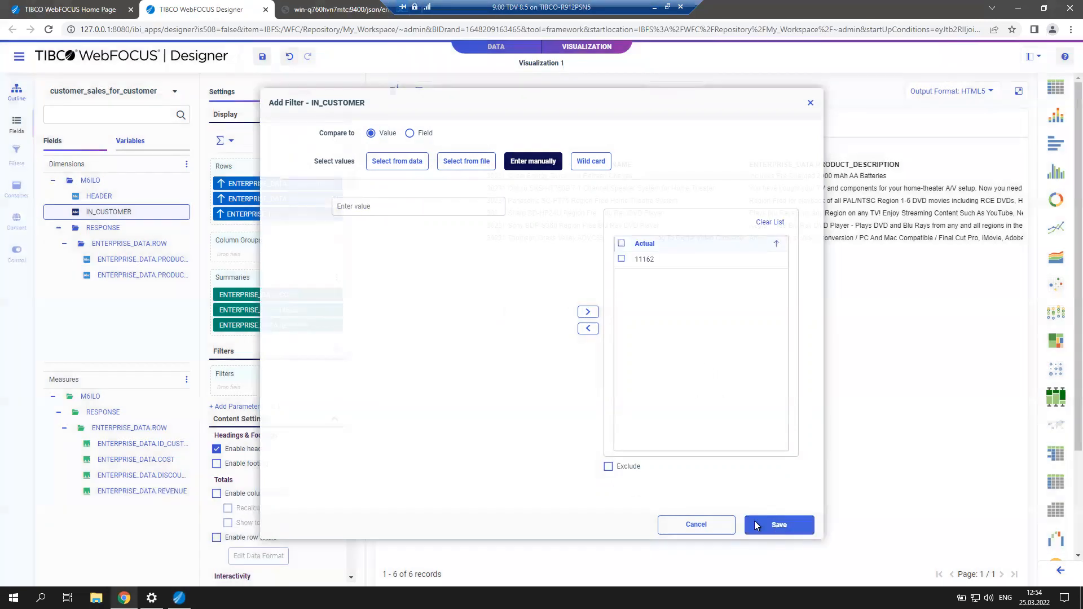